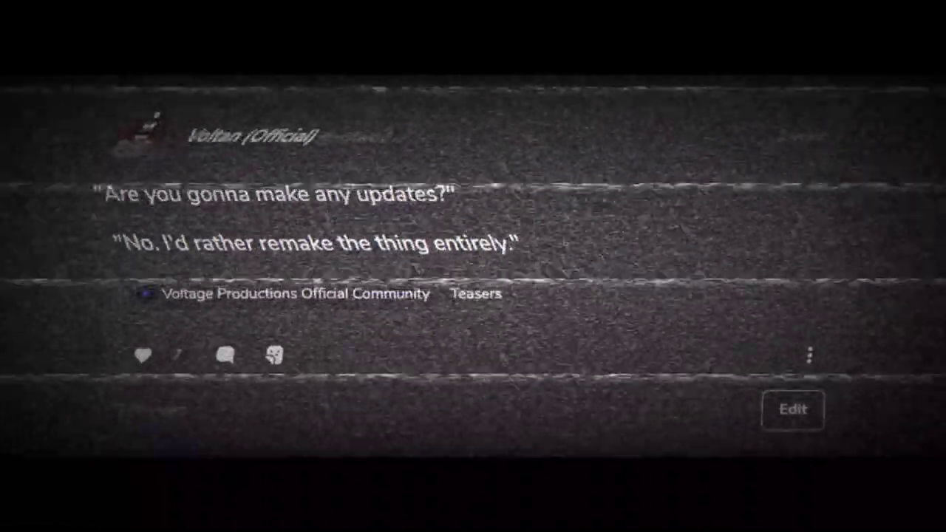
pyautogui.scroll(-1, 472, 266)
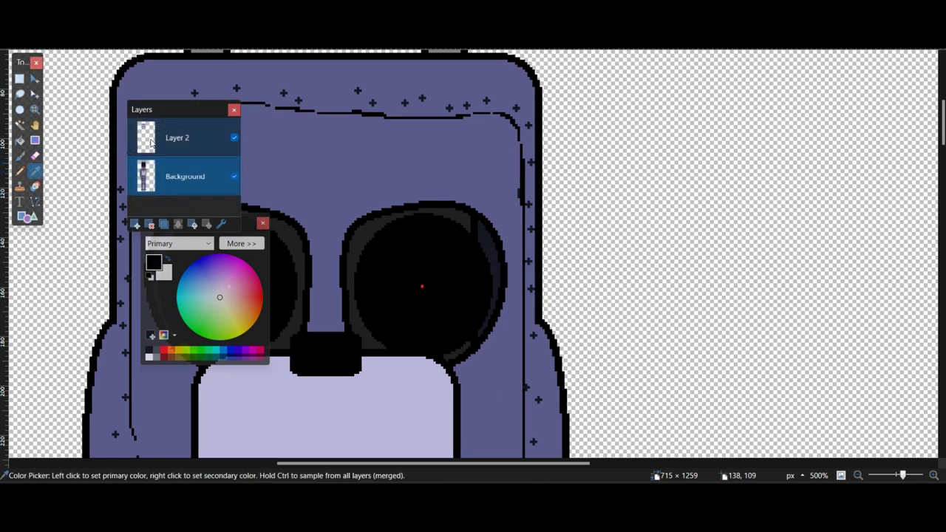
# Sample the rabbit's purple fur colour and paint over the stitch marks and seam lines on its head in the Background layer
pyautogui.click(342, 170)
pyautogui.click(20, 156)
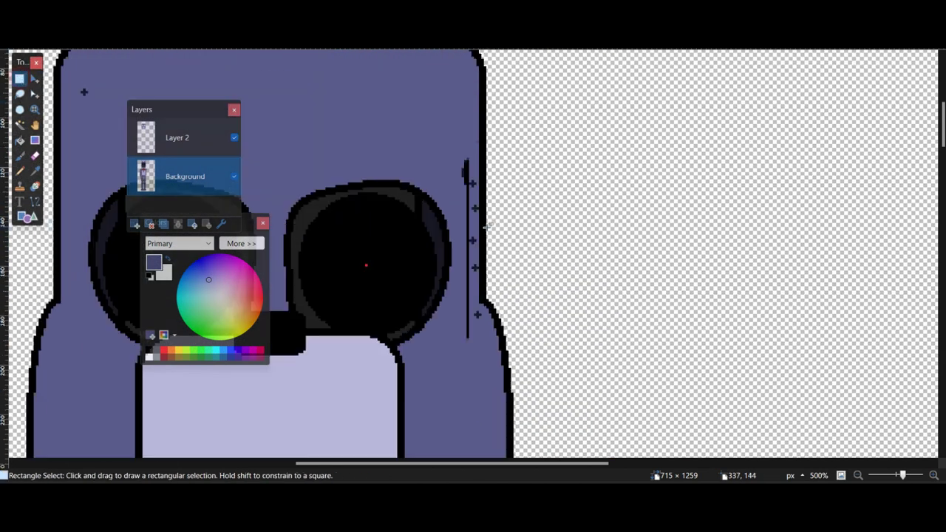
pyautogui.scroll(1, 458, 172)
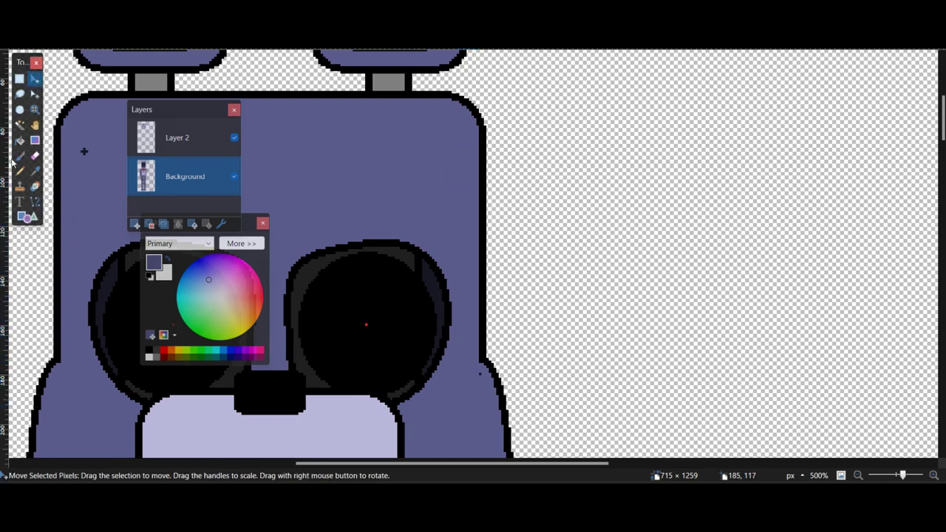
pyautogui.press('b')
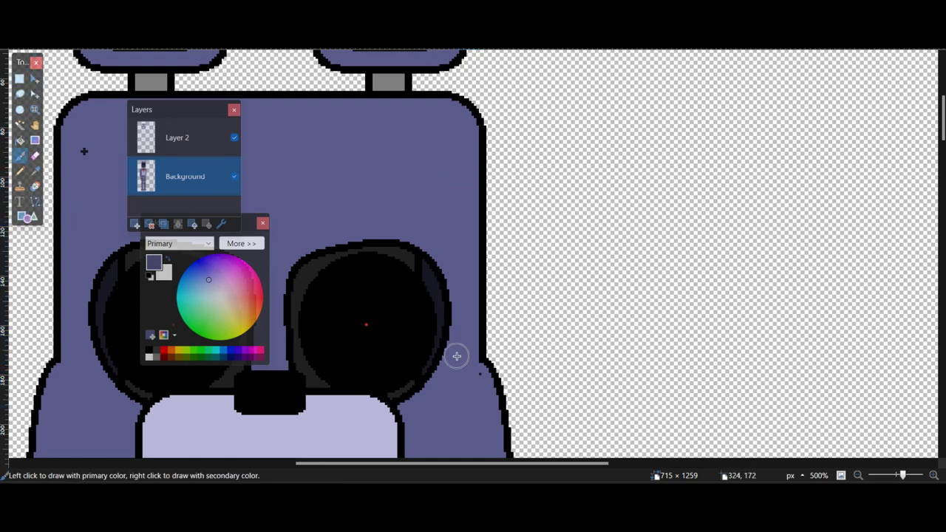
pyautogui.hscroll(-4, 475, 368)
pyautogui.scroll(-4, 484, 257)
pyautogui.scroll(-4, 429, 292)
pyautogui.scroll(-1, 444, 384)
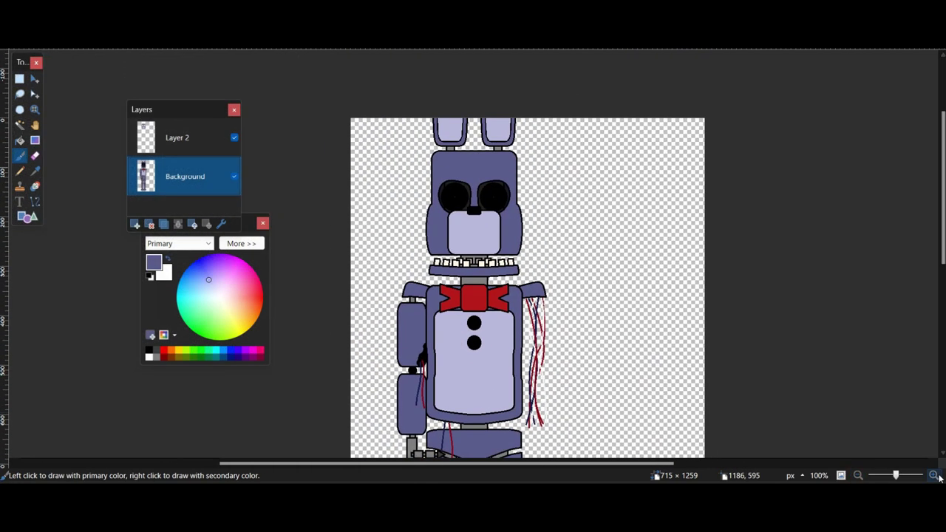
# Set the primary colour to black and merge Layer 2 down into the Background layer
pyautogui.click(150, 350)
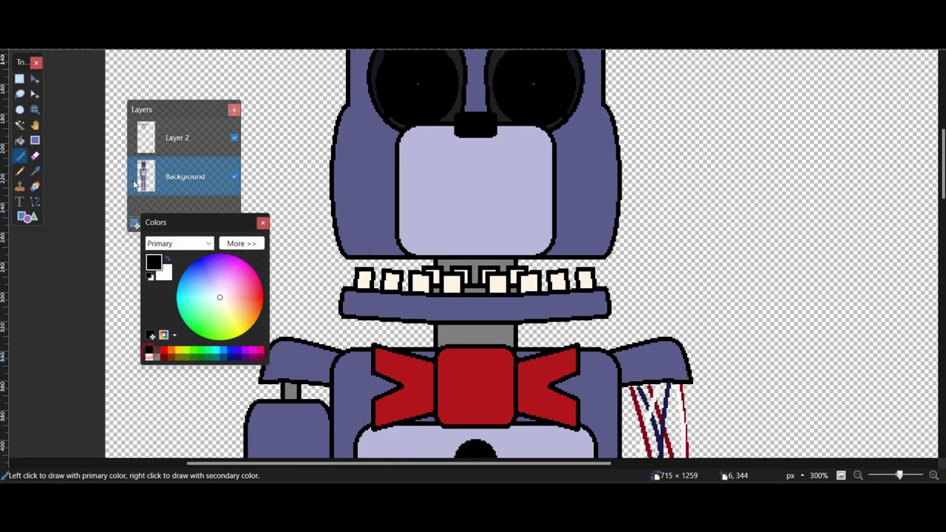
pyautogui.click(177, 138)
pyautogui.click(178, 224)
# Draw three curved black whiskers on each side of the rabbit's muzzle with the Line/Curve tool
pyautogui.click(34, 202)
pyautogui.scroll(2, 388, 257)
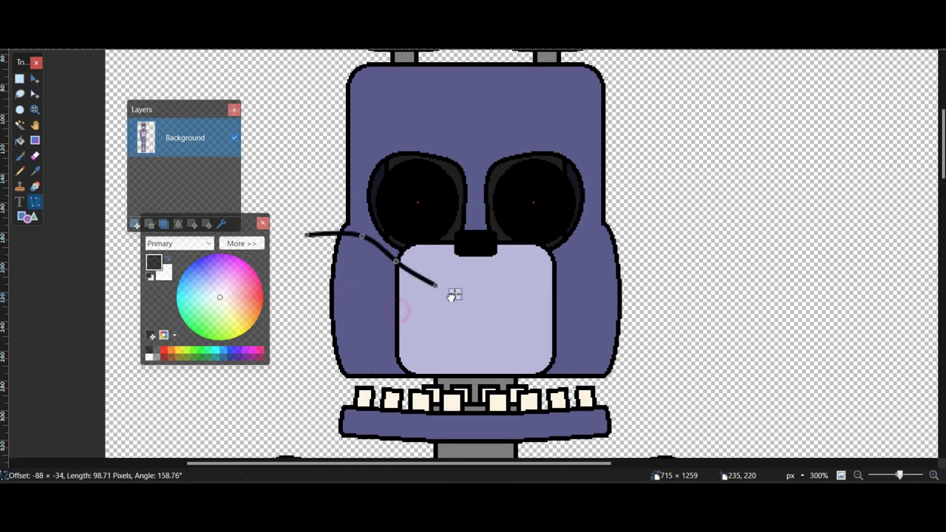
pyautogui.moveTo(681, 275); pyautogui.dragTo(681, 276)
pyautogui.moveTo(582, 275); pyautogui.dragTo(581, 268)
pyautogui.moveTo(631, 276); pyautogui.dragTo(629, 279)
pyautogui.press('Return')
pyautogui.scroll(1, 471, 321)
pyautogui.scroll(-4, 471, 321)
pyautogui.scroll(3, 471, 320)
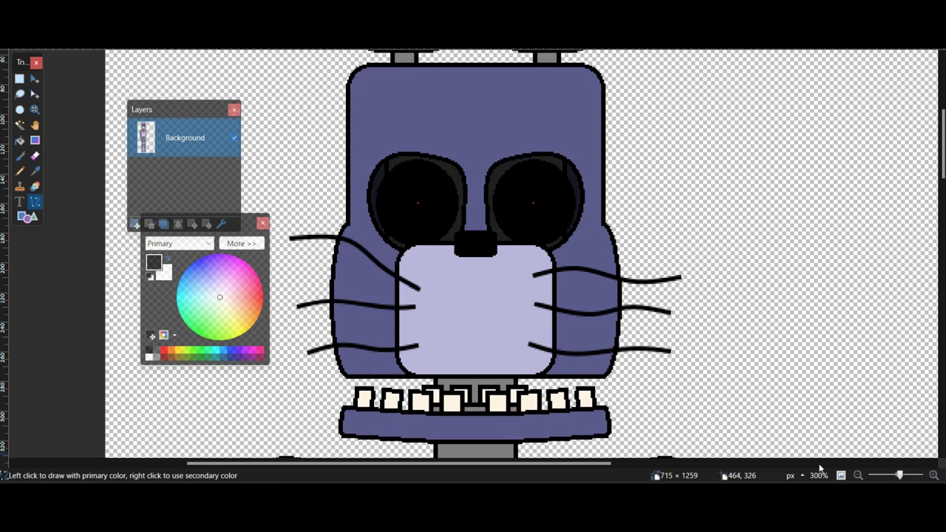
# Select a rectangle around the rabbit character and crop the canvas to 438 × 1259 pixels
pyautogui.tripleClick(858, 475)
pyautogui.click(19, 78)
pyautogui.scroll(-3, 510, 333)
pyautogui.moveTo(390, 188); pyautogui.dragTo(536, 440)
pyautogui.scroll(2, 536, 414)
pyautogui.click(79, 20)
pyautogui.click(110, 34)
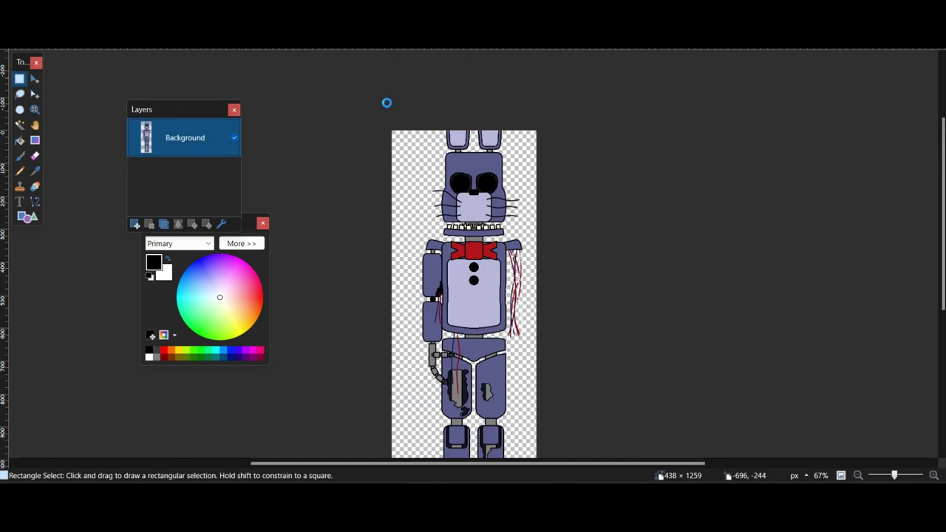
# Create a new 1280 × 720 image and cover its background with dark grey 303030
pyautogui.hotkey('ctrl', 'n')
pyautogui.write('0')
pyautogui.press('Return')
pyautogui.click(20, 156)
pyautogui.click(242, 243)
pyautogui.click(157, 365)
pyautogui.moveTo(417, 124)
pyautogui.mouseDown()
pyautogui.moveTo(727, 272)
pyautogui.moveTo(747, 185)
pyautogui.mouseUp()
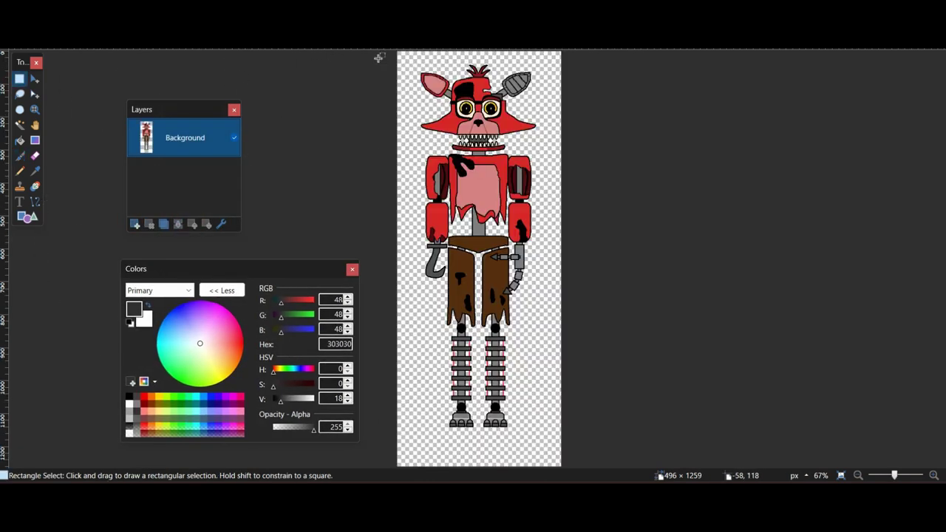
# Copy the upper bodies of the red fox and the yellow chicken onto separate new layers, enlarging and placing each in the composition
pyautogui.moveTo(380, 53); pyautogui.dragTo(654, 236)
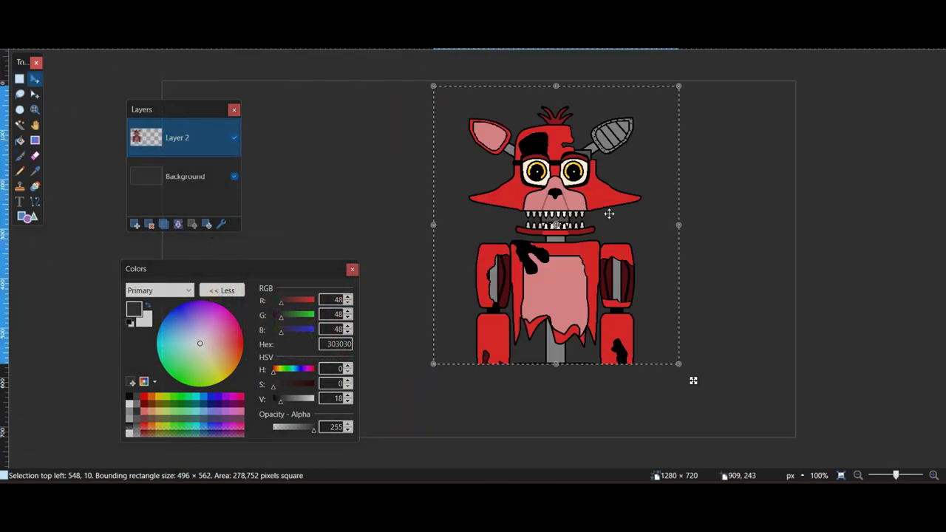
pyautogui.moveTo(693, 380); pyautogui.dragTo(648, 458)
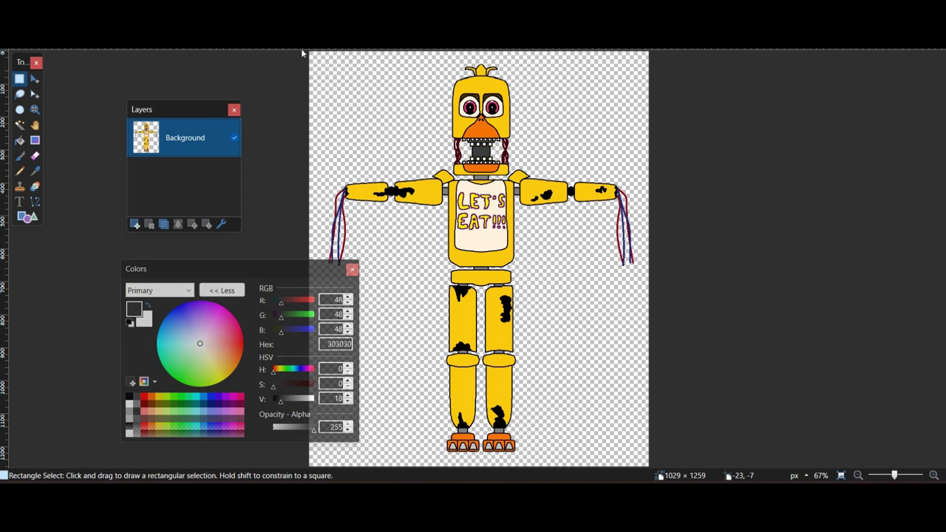
pyautogui.moveTo(308, 48)
pyautogui.mouseDown()
pyautogui.moveTo(559, 308)
pyautogui.moveTo(558, 280)
pyautogui.mouseUp()
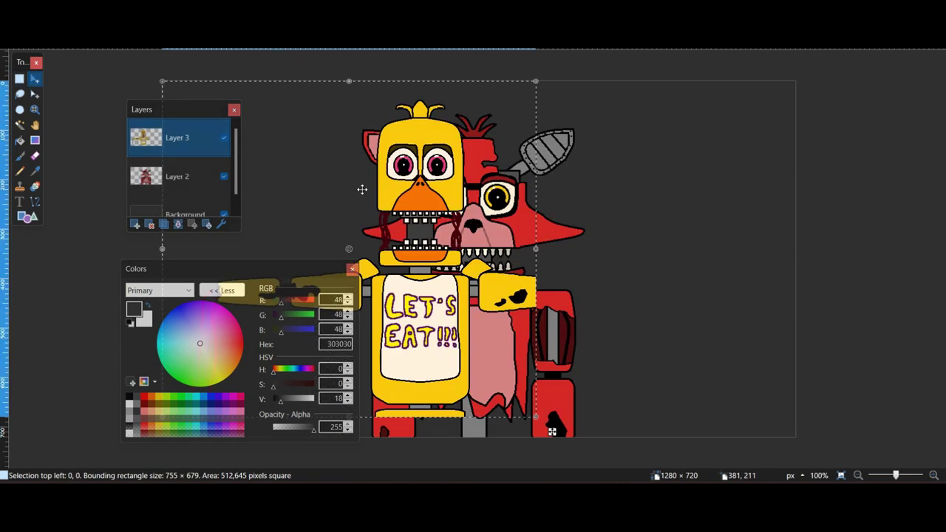
pyautogui.moveTo(359, 185); pyautogui.dragTo(672, 362)
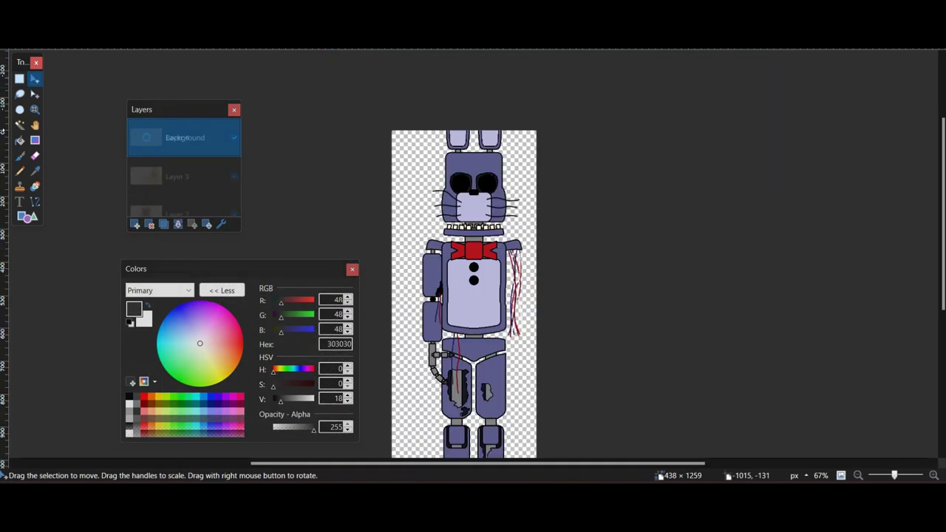
# Copy the purple rabbit's upper body onto a new layer, enlarge it, and shift the chicken layer left toward the fox
pyautogui.moveTo(388, 67); pyautogui.dragTo(631, 279)
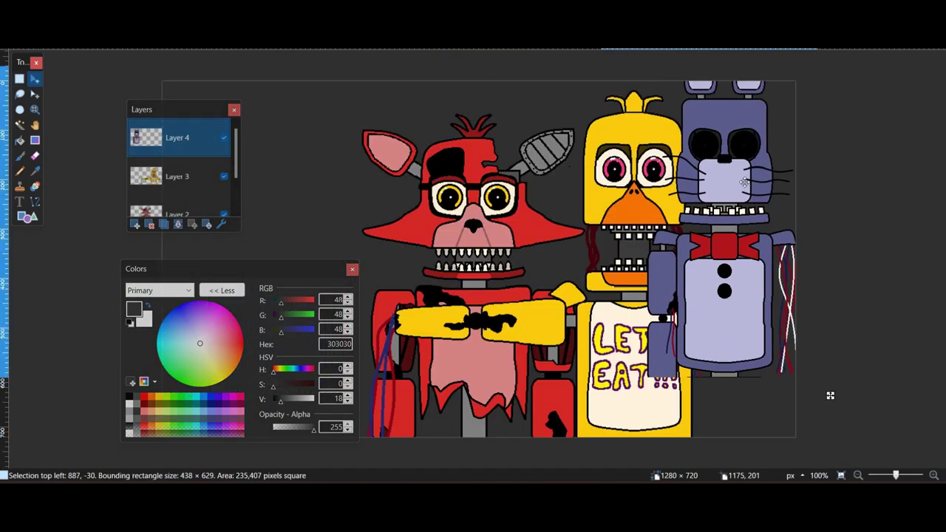
pyautogui.moveTo(829, 393); pyautogui.dragTo(684, 356)
pyautogui.click(177, 176)
pyautogui.moveTo(646, 198); pyautogui.dragTo(574, 197)
# Merge the fox, chicken and rabbit layers into one, shift the group slightly left, and deselect
pyautogui.click(180, 141)
pyautogui.click(178, 223)
pyautogui.click(178, 223)
pyautogui.moveTo(441, 172); pyautogui.dragTo(419, 171)
pyautogui.hotkey('ctrl', 'd')
# Copy the brown bear's upper body from its image and paste it into the composition as a new layer
pyautogui.hotkey('ctrl', 'Tab')
pyautogui.press('s')
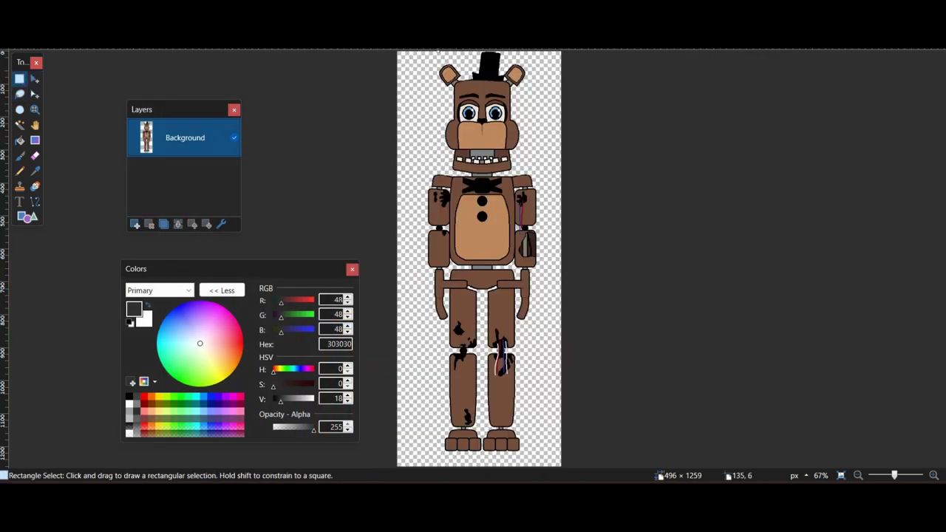
pyautogui.moveTo(384, 52); pyautogui.dragTo(702, 258)
pyautogui.hotkey('ctrl', 'c')
pyautogui.hotkey('ctrl', 'Tab')
pyautogui.hotkey('ctrl', 'shift', 'v')
# Place the bear at the canvas's right edge, overlapping the rabbit, and merge it down into the character layer
pyautogui.moveTo(341, 192); pyautogui.dragTo(861, 169)
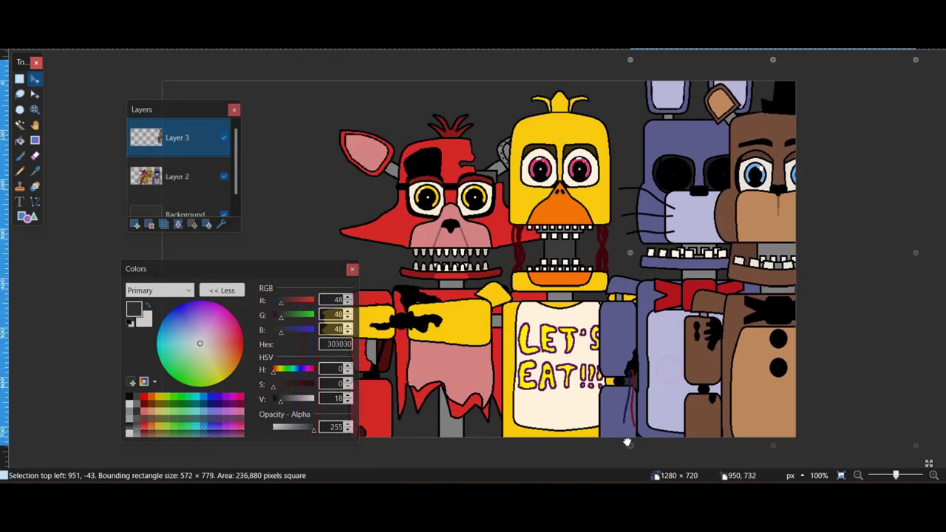
pyautogui.moveTo(633, 316); pyautogui.dragTo(632, 318)
pyautogui.hotkey('ctrl', 'd')
pyautogui.click(178, 224)
# Set the primary colour to black and select the whites of the fox's eyes using the Magic Wand with a reduced tolerance
pyautogui.click(20, 156)
pyautogui.click(129, 397)
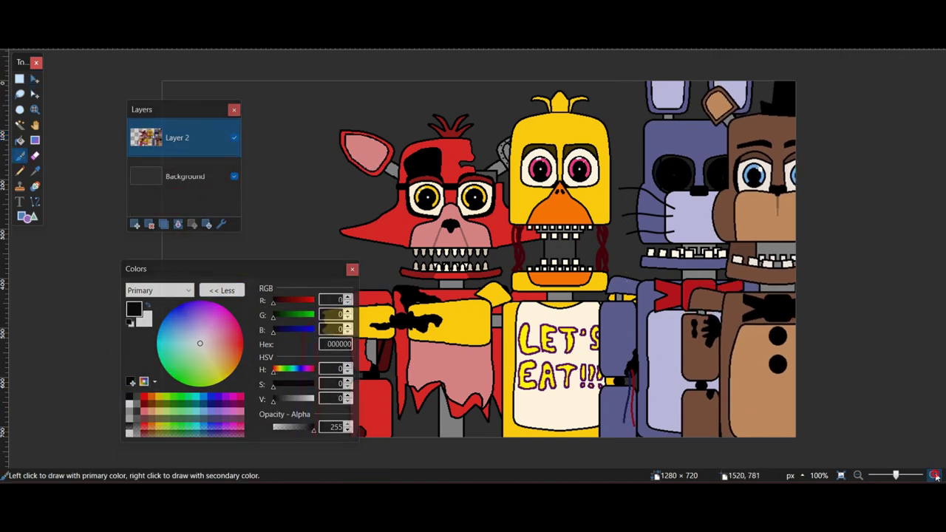
pyautogui.click(935, 475)
pyautogui.click(935, 476)
pyautogui.click(934, 476)
pyautogui.click(935, 476)
pyautogui.click(340, 178)
pyautogui.click(337, 34)
pyautogui.click(248, 34)
pyautogui.click(367, 178)
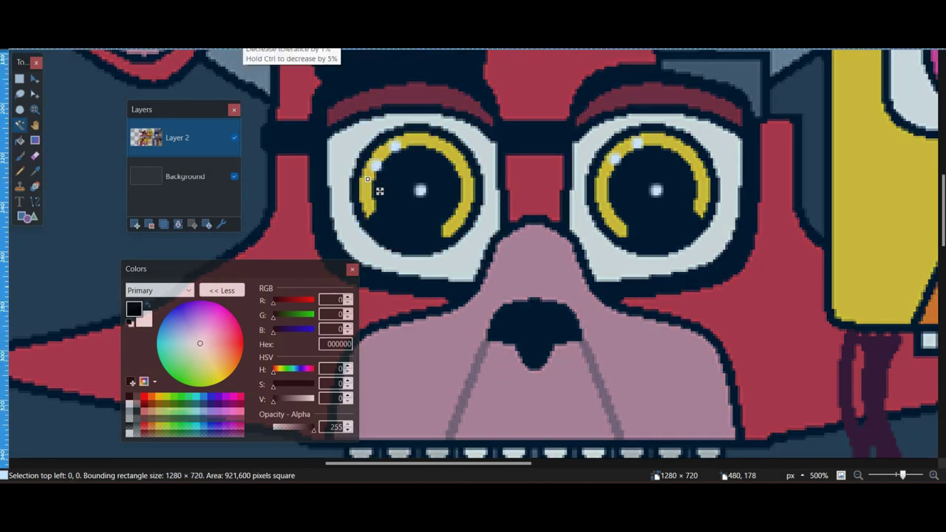
pyautogui.click(247, 34)
pyautogui.moveTo(616, 262); pyautogui.dragTo(466, 270)
pyautogui.keyDown('ctrl'); pyautogui.click(467, 271); pyautogui.keyUp('ctrl')
# Add the irises and pupils of both fox eyes to the selection with the Lasso tool
pyautogui.click(20, 94)
pyautogui.moveTo(231, 255); pyautogui.dragTo(414, 242)
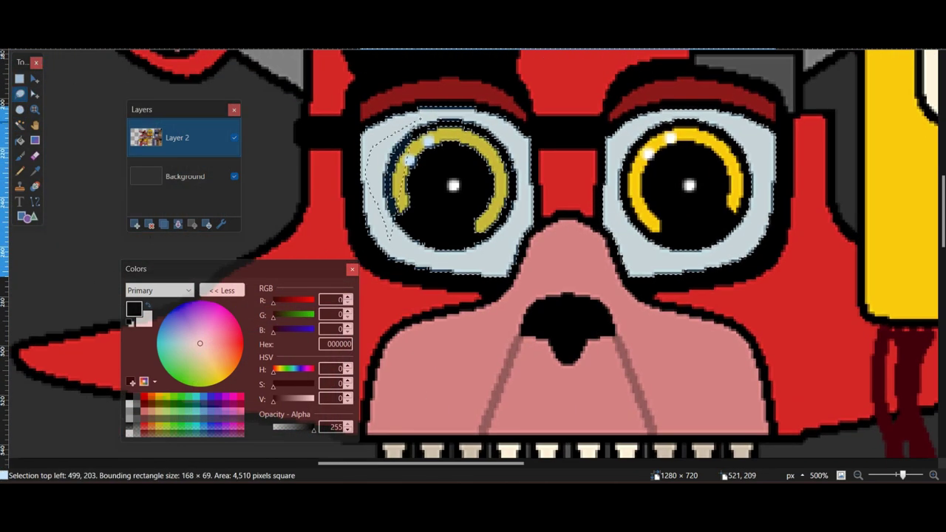
pyautogui.moveTo(633, 234); pyautogui.dragTo(424, 248)
pyautogui.moveTo(424, 248); pyautogui.dragTo(410, 178)
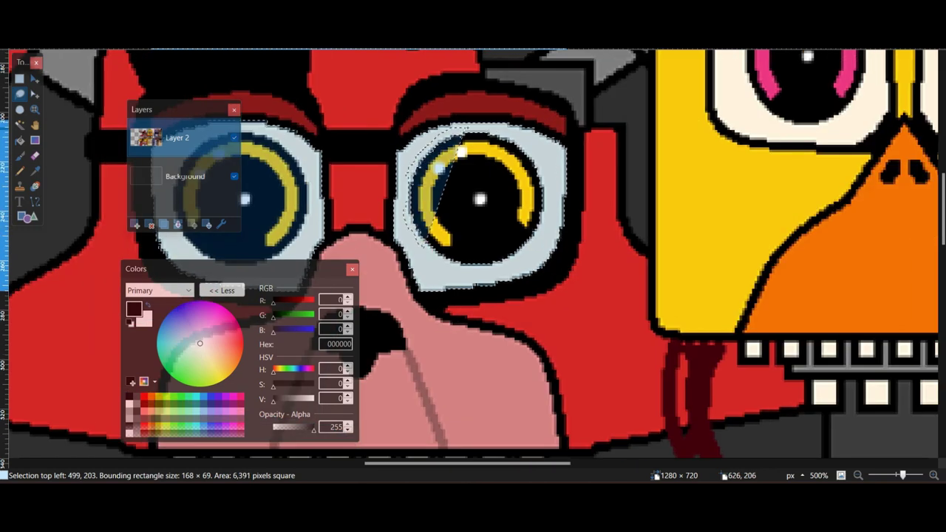
pyautogui.moveTo(533, 252); pyautogui.dragTo(434, 252)
# Add the whites of the chicken's and the bear's eyes to the selection with the Magic Wand
pyautogui.moveTo(561, 240)
pyautogui.mouseDown()
pyautogui.moveTo(411, 262)
pyautogui.moveTo(171, 447)
pyautogui.mouseUp()
pyautogui.click(20, 125)
pyautogui.keyDown('ctrl'); pyautogui.click(405, 332); pyautogui.keyUp('ctrl')
pyautogui.keyDown('ctrl'); pyautogui.click(558, 321); pyautogui.keyUp('ctrl')
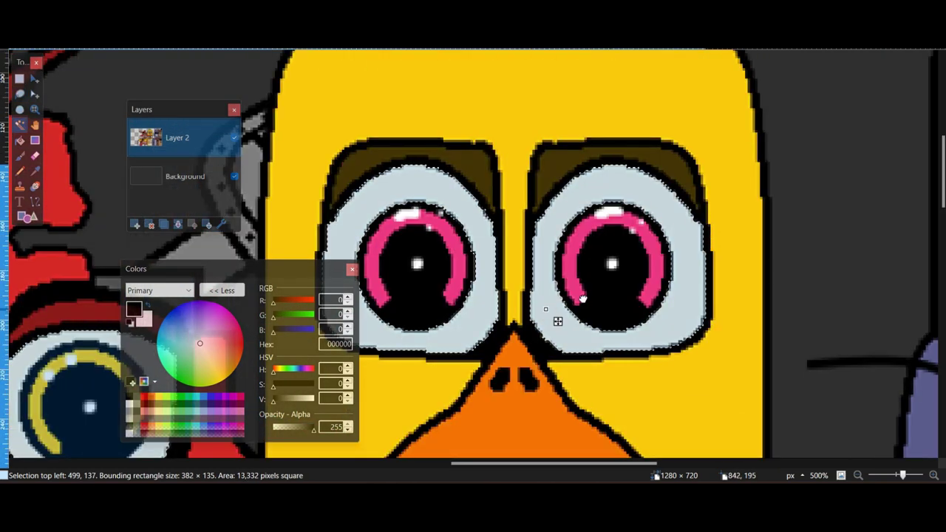
pyautogui.moveTo(872, 318); pyautogui.dragTo(255, 251)
pyautogui.moveTo(927, 277); pyautogui.dragTo(556, 240)
pyautogui.keyDown('ctrl'); pyautogui.click(555, 241); pyautogui.keyUp('ctrl')
# Add the irises and pupils of the bear's and chicken's eyes to the selection with the Lasso tool
pyautogui.press('s')
pyautogui.press('s')
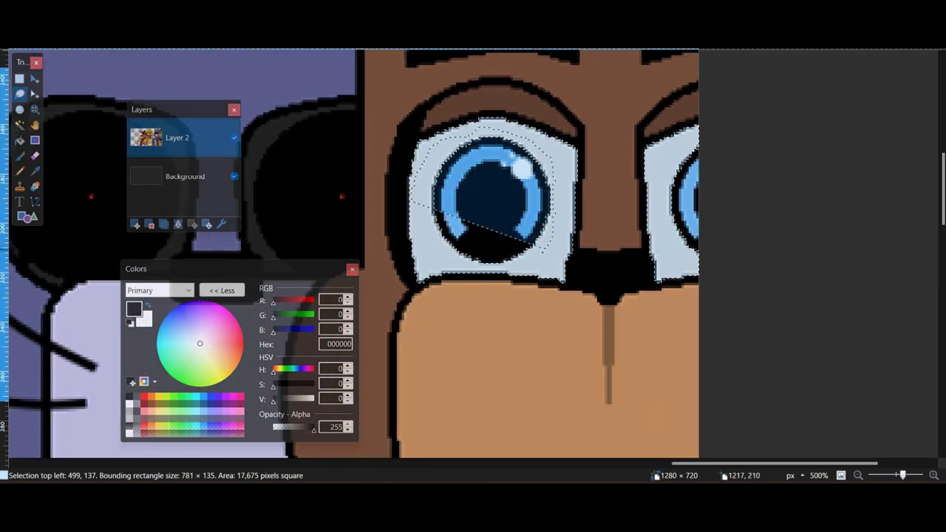
pyautogui.hscroll(-10, 744, 271)
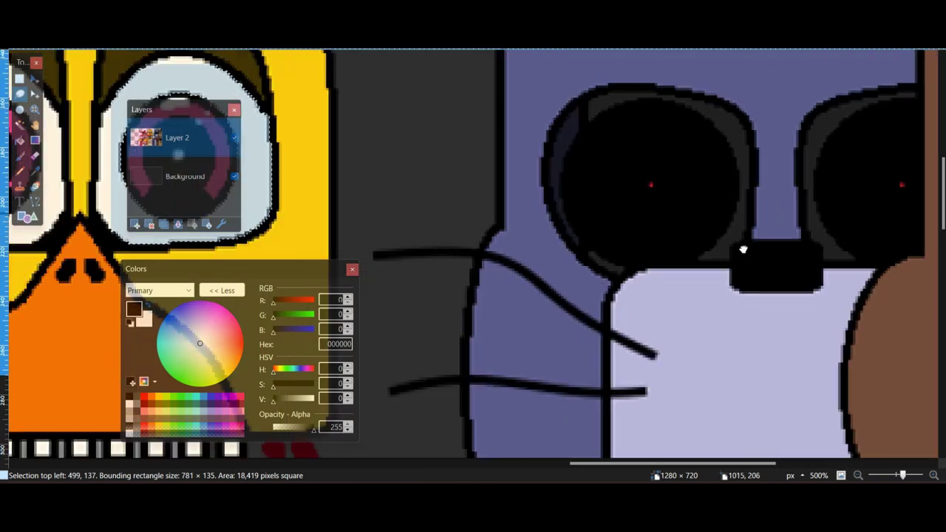
pyautogui.hscroll(5, 461, 215)
pyautogui.moveTo(479, 284); pyautogui.dragTo(446, 242)
pyautogui.hscroll(-6, 661, 167)
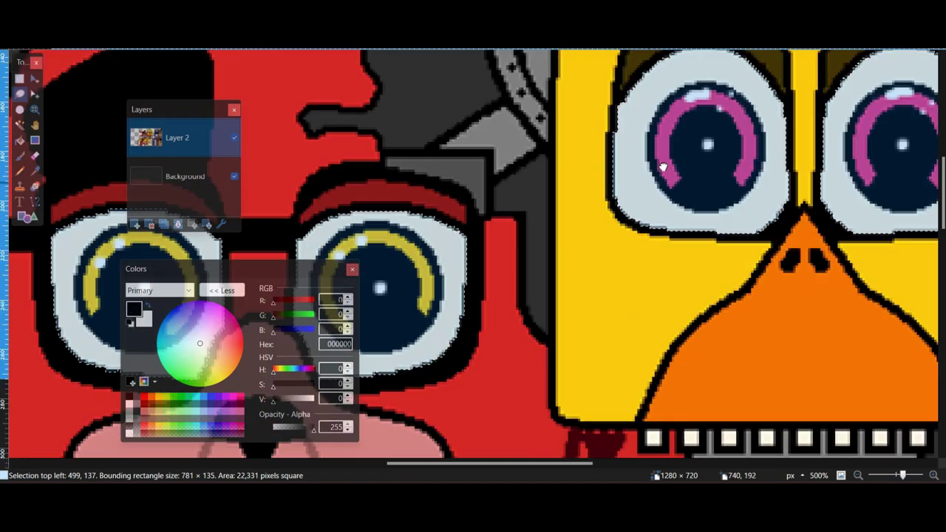
# Lasso the areas around the rabbit's two red pupils to add them to the selection
pyautogui.hscroll(12, 446, 199)
pyautogui.moveTo(433, 181); pyautogui.dragTo(465, 207)
pyautogui.moveTo(697, 189)
pyautogui.mouseDown()
pyautogui.moveTo(716, 143)
pyautogui.moveTo(723, 182)
pyautogui.mouseUp()
# Paint the selected eyes of the fox and the chicken solid black with a large brush
pyautogui.click(20, 158)
pyautogui.hscroll(-11, 634, 227)
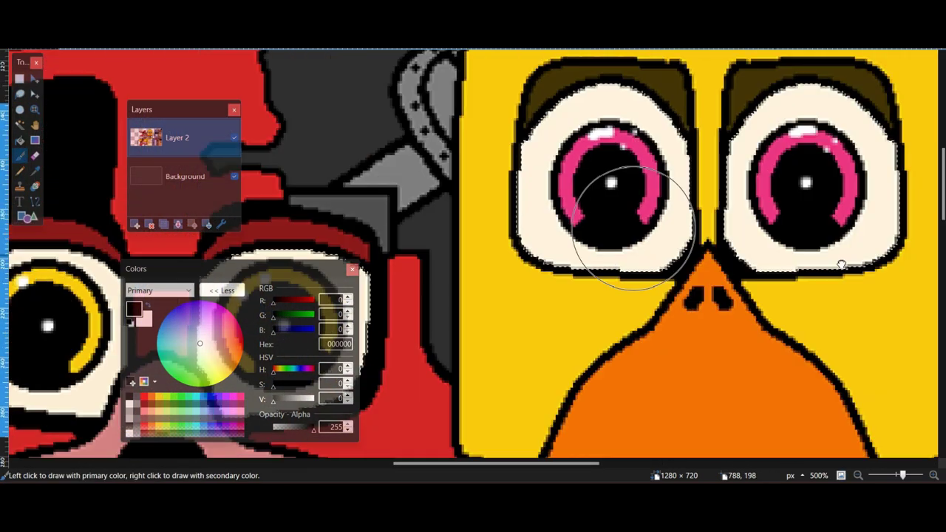
pyautogui.hscroll(-5, 633, 226)
pyautogui.moveTo(392, 229); pyautogui.dragTo(334, 344)
pyautogui.moveTo(613, 214); pyautogui.dragTo(688, 281)
pyautogui.hscroll(5, 591, 296)
pyautogui.moveTo(547, 295); pyautogui.dragTo(621, 273)
pyautogui.moveTo(727, 236)
pyautogui.mouseDown()
pyautogui.moveTo(742, 294)
pyautogui.moveTo(835, 214)
pyautogui.mouseUp()
# Paint the rabbit's red pupils and the bear's selected eyes black, and deselect
pyautogui.hscroll(11, 705, 198)
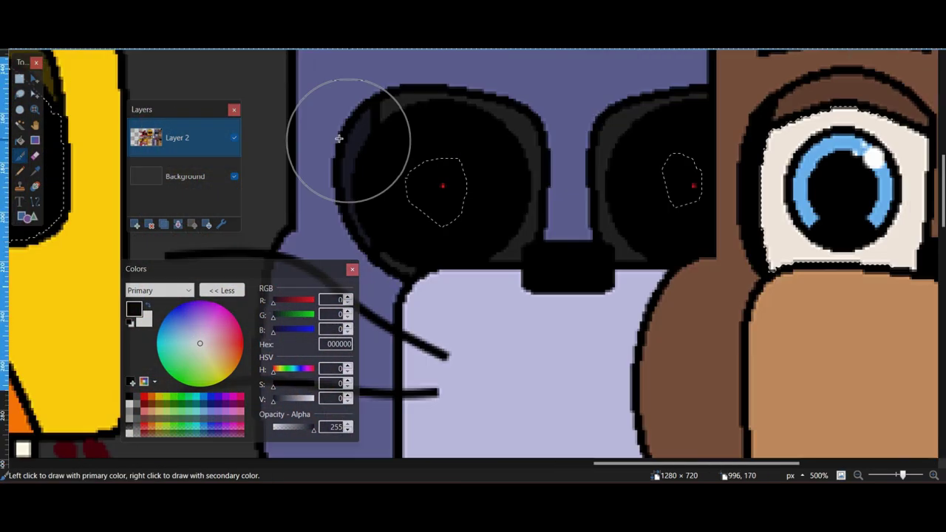
pyautogui.moveTo(340, 139); pyautogui.dragTo(705, 198)
pyautogui.hscroll(5, 705, 198)
pyautogui.moveTo(355, 211); pyautogui.dragTo(658, 236)
pyautogui.scroll(1, 657, 296)
pyautogui.hotkey('ctrl', 'd')
pyautogui.hscroll(-4, 663, 369)
pyautogui.click(844, 476)
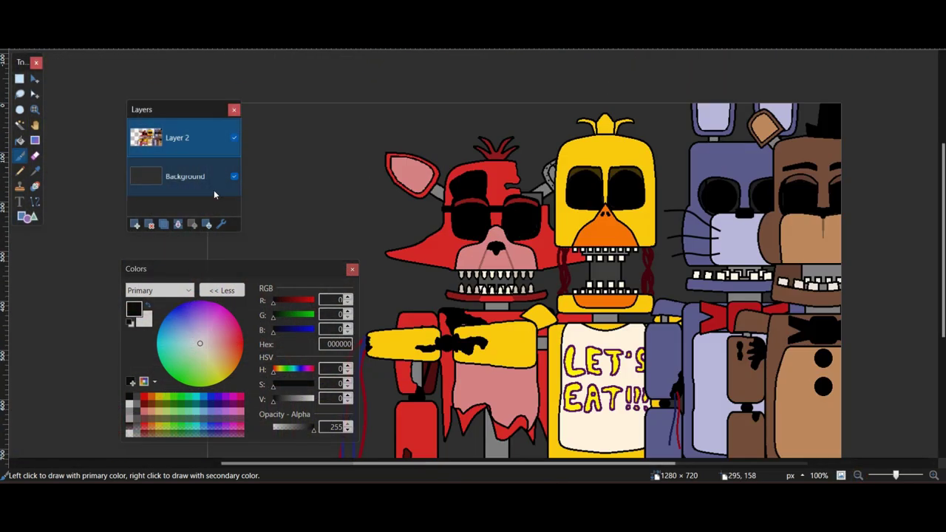
# Merge the characters into the Background and darken the whole picture with semi-transparent black on a new layer, using a very large brush
pyautogui.click(178, 224)
pyautogui.click(135, 224)
pyautogui.click(130, 426)
pyautogui.scroll(-5, 139, 243)
pyautogui.hotkey('ctrl', ']')
pyautogui.scroll(4, 170, 244)
pyautogui.moveTo(199, 314)
pyautogui.mouseDown()
pyautogui.moveTo(809, 248)
pyautogui.moveTo(941, 97)
pyautogui.mouseUp()
pyautogui.scroll(1, 809, 248)
pyautogui.scroll(-1, 887, 221)
pyautogui.moveTo(871, 317)
pyautogui.mouseDown()
pyautogui.moveTo(482, 158)
pyautogui.moveTo(0, 169)
pyautogui.mouseUp()
pyautogui.scroll(2, 473, 169)
# Shade the composition's edges with soft opaque black and merge the shading layer down into the Background
pyautogui.click(130, 397)
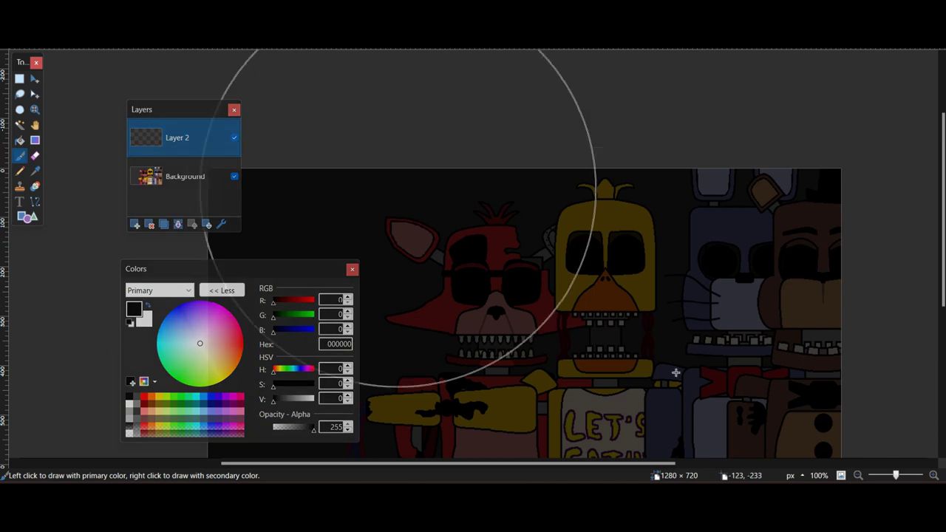
pyautogui.click(858, 475)
pyautogui.click(858, 475)
pyautogui.scroll(-2, 781, 318)
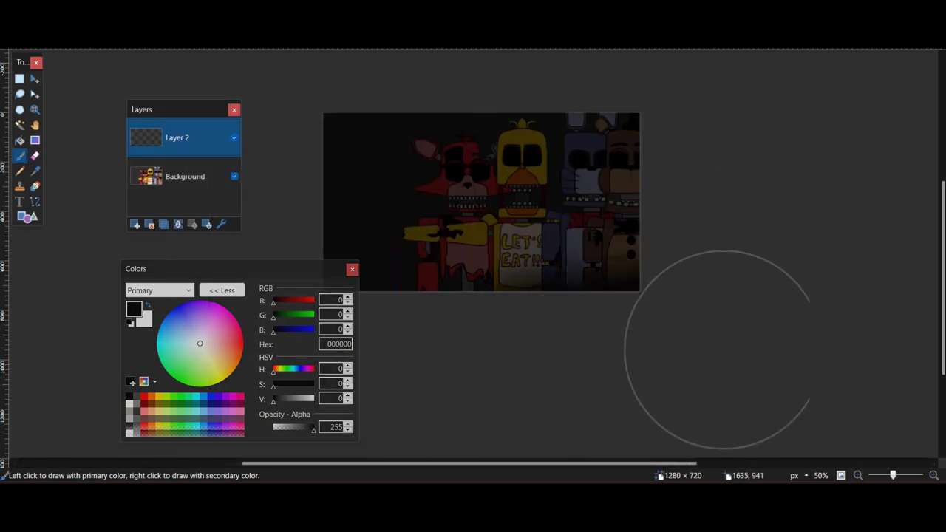
pyautogui.click(178, 224)
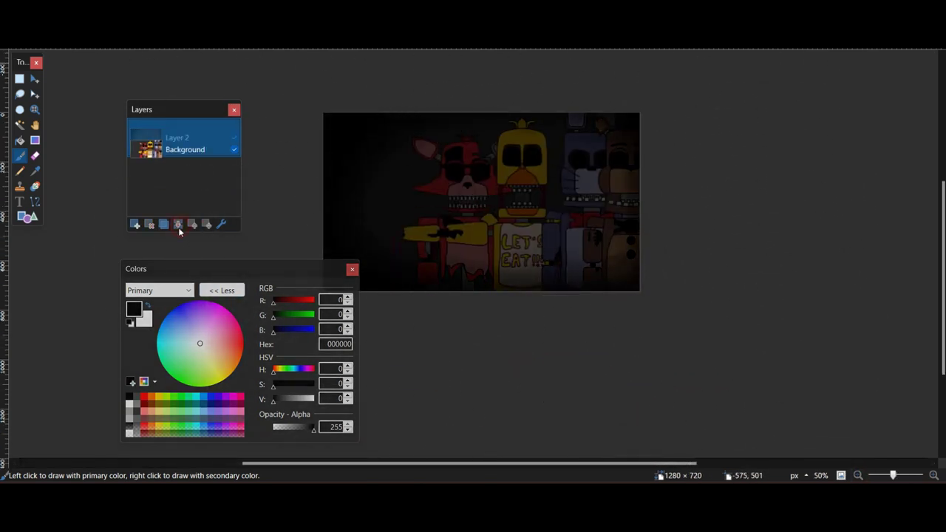
# Set the primary colour to white, choose a title font, and start a text object near the canvas's upper-left corner on a new layer
pyautogui.scroll(2, 517, 333)
pyautogui.hscroll(-3, 517, 333)
pyautogui.click(933, 476)
pyautogui.click(933, 476)
pyautogui.click(934, 475)
pyautogui.click(129, 404)
pyautogui.click(20, 201)
pyautogui.click(135, 41)
pyautogui.click(140, 155)
pyautogui.scroll(2, 669, 308)
pyautogui.hscroll(-1, 670, 308)
pyautogui.scroll(-2, 295, 196)
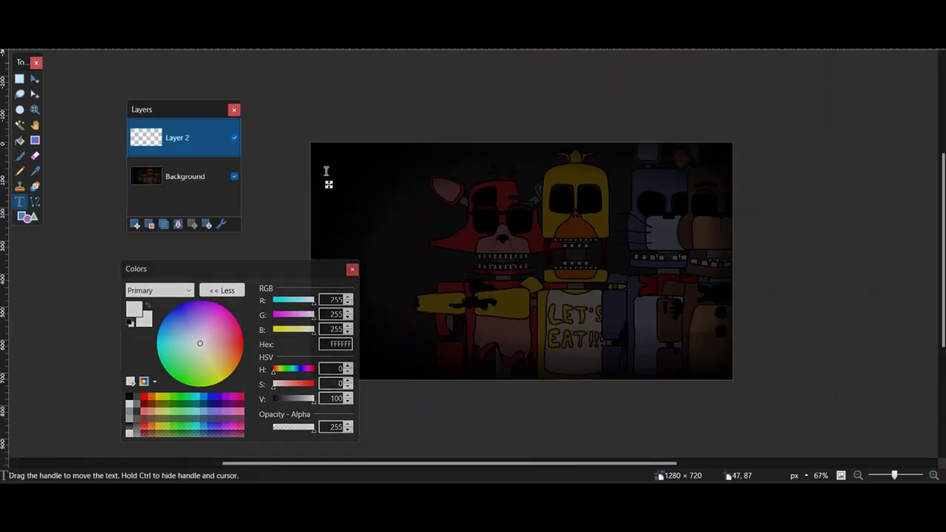
# Enter the title "WITHERING MADNESS" in the CF Glitch City font and adjust its position across the upper part of the image
pyautogui.click(111, 42)
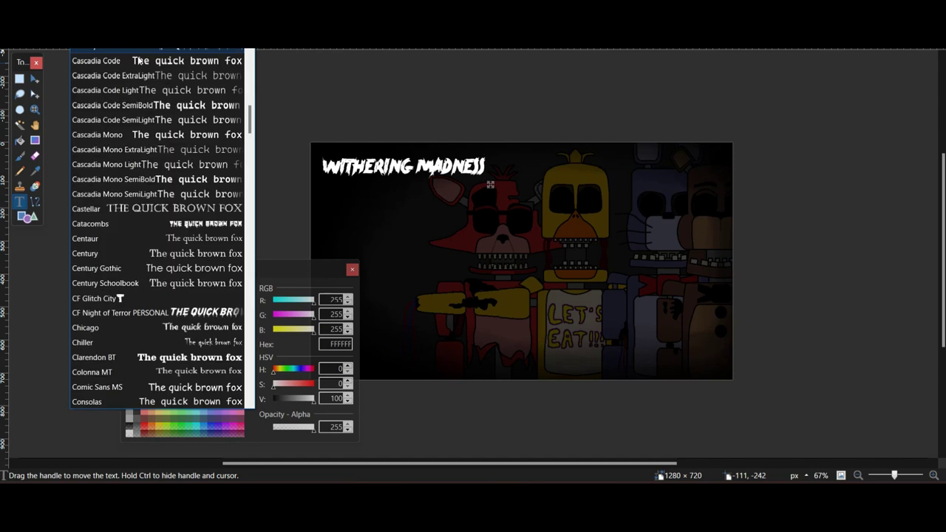
pyautogui.scroll(-12, 123, 198)
pyautogui.click(114, 298)
pyautogui.moveTo(570, 193); pyautogui.dragTo(568, 196)
# Add the word "REBORN" in the CF Night of Terror font beneath WITHERING MADNESS and move it into place under the title
pyautogui.click(148, 41)
pyautogui.scroll(-2, 122, 141)
pyautogui.click(123, 142)
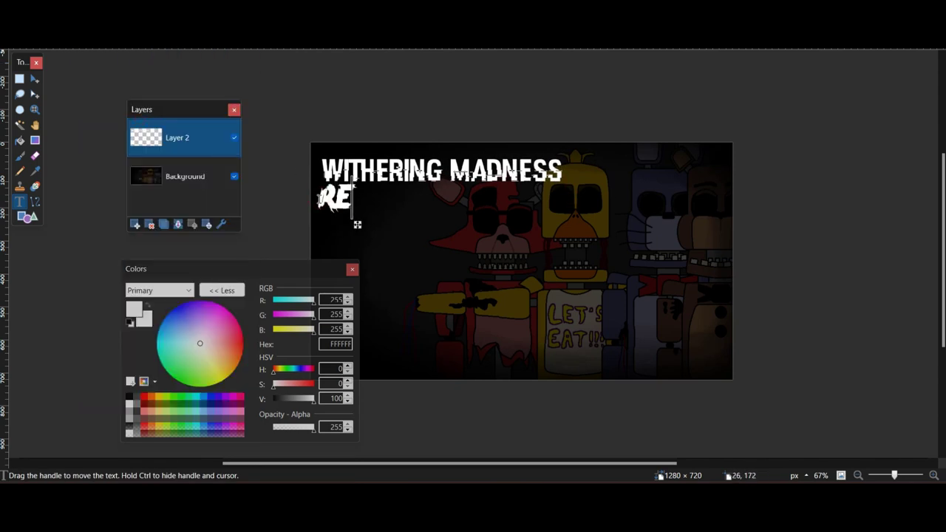
pyautogui.moveTo(431, 227); pyautogui.dragTo(435, 231)
pyautogui.click(20, 79)
pyautogui.moveTo(309, 226); pyautogui.dragTo(439, 187)
pyautogui.click(35, 79)
pyautogui.moveTo(350, 201); pyautogui.dragTo(475, 218)
pyautogui.hotkey('ctrl', 'd')
# Draw a slightly slanted white strike line through the whole word REBORN with lines and brush strokes
pyautogui.click(933, 475)
pyautogui.click(934, 475)
pyautogui.click(933, 475)
pyautogui.moveTo(591, 277); pyautogui.dragTo(274, 273)
pyautogui.click(34, 202)
pyautogui.moveTo(340, 218)
pyautogui.mouseDown()
pyautogui.moveTo(491, 280)
pyautogui.moveTo(623, 361)
pyautogui.mouseUp()
pyautogui.moveTo(251, 175); pyautogui.dragTo(858, 246)
pyautogui.moveTo(340, 200); pyautogui.dragTo(542, 228)
pyautogui.click(20, 156)
pyautogui.click(448, 200)
pyautogui.moveTo(612, 306)
pyautogui.mouseDown()
pyautogui.moveTo(460, 276)
pyautogui.moveTo(193, 262)
pyautogui.mouseUp()
pyautogui.click(530, 217)
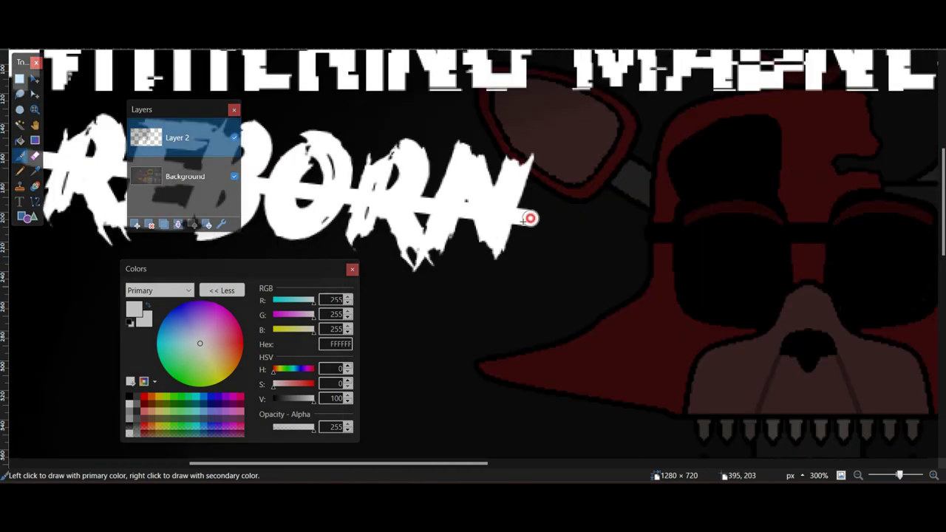
pyautogui.moveTo(532, 222); pyautogui.dragTo(816, 248)
# Trim parts of the strike line across REBORN with the Eraser
pyautogui.click(34, 156)
pyautogui.moveTo(314, 194); pyautogui.dragTo(383, 189)
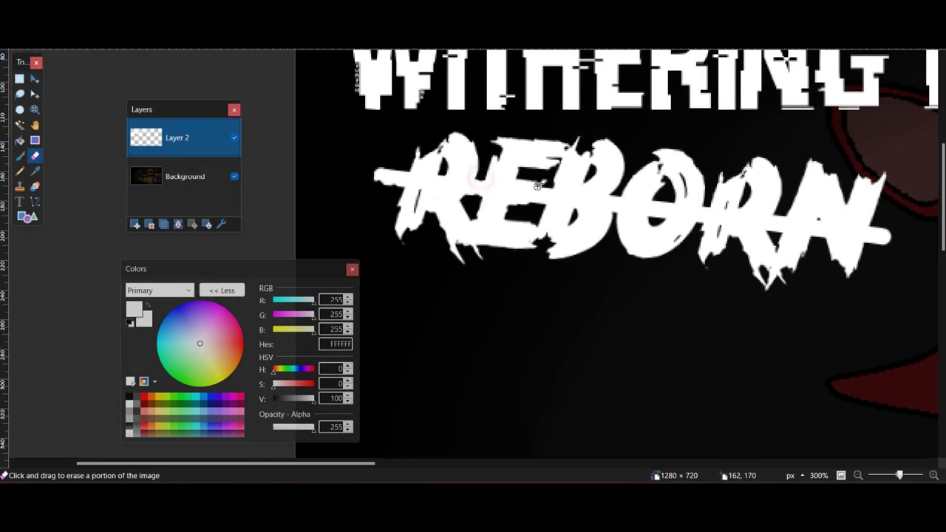
pyautogui.hscroll(5, 518, 192)
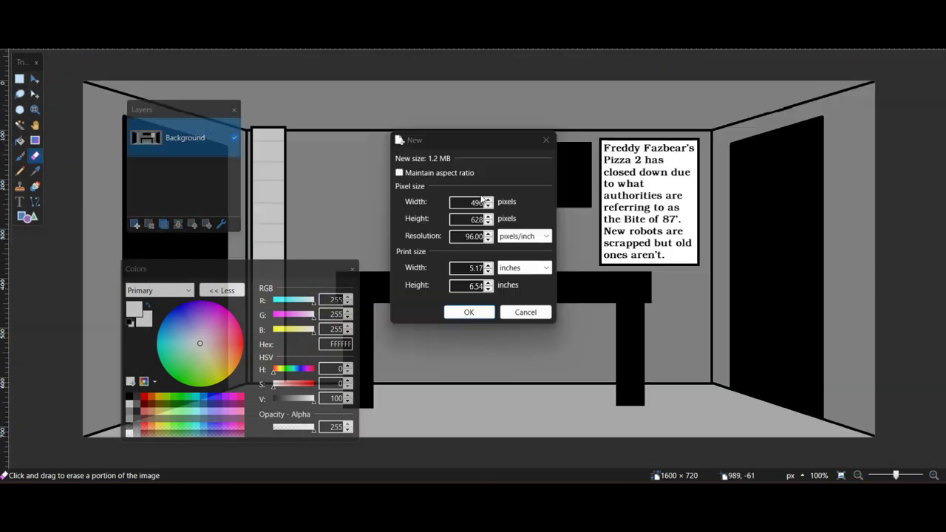
# Create a 1600 × 720 image and set the old office drawing on Layer 2, beneath an empty Background layer, to opacity 139
pyautogui.write('60720')
pyautogui.press('Return')
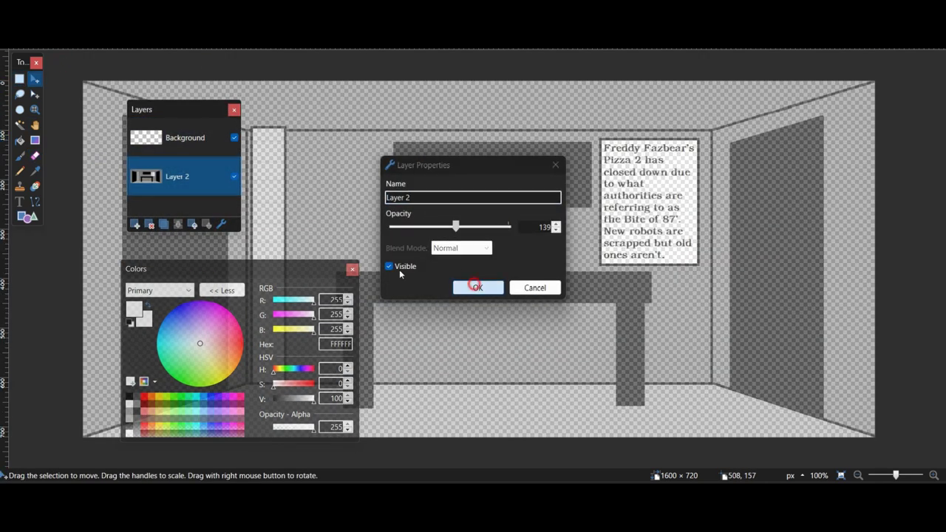
pyautogui.click(477, 288)
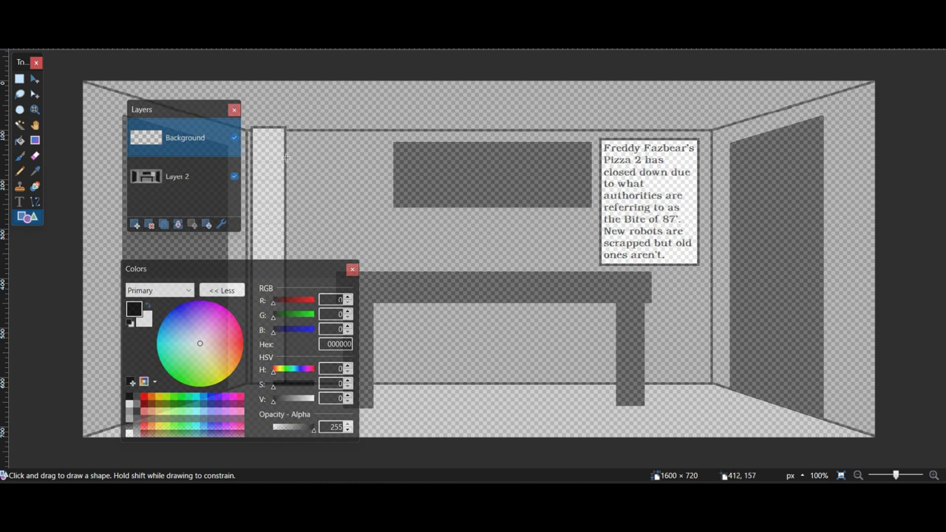
# Outline the office's back wall with a black rectangle on the Background layer, tracing the faded drawing
pyautogui.moveTo(252, 126); pyautogui.dragTo(713, 385)
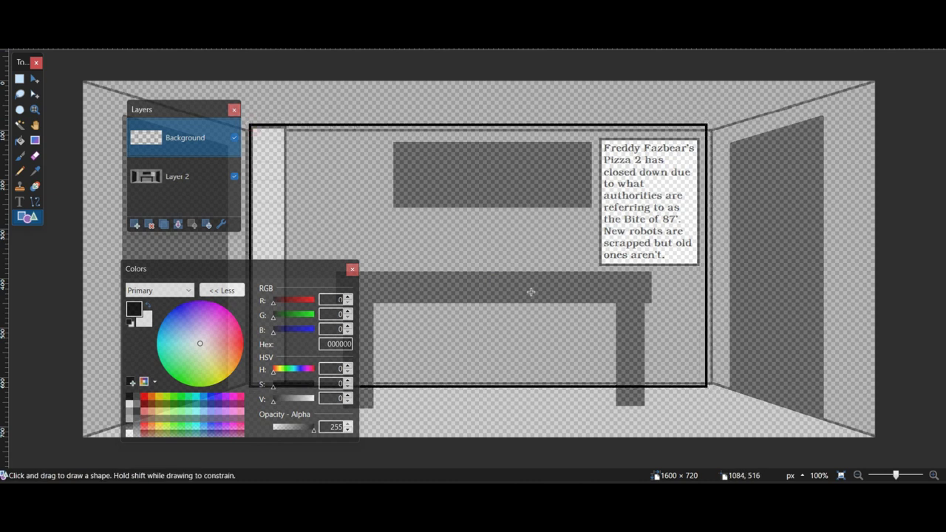
pyautogui.moveTo(598, 248); pyautogui.dragTo(585, 246)
pyautogui.press('Return')
# Draw two nested black rectangles over the dark panel on the back wall as a frame
pyautogui.scroll(3, 473, 185)
pyautogui.moveTo(299, 97); pyautogui.dragTo(464, 236)
pyautogui.moveTo(381, 236)
pyautogui.mouseDown()
pyautogui.moveTo(654, 329)
pyautogui.moveTo(667, 344)
pyautogui.mouseUp()
pyautogui.moveTo(465, 221); pyautogui.dragTo(730, 287)
pyautogui.press('Return')
# Outline the desk's left leg and place a copy of it over the desk's right leg
pyautogui.scroll(-2, 730, 281)
pyautogui.scroll(-3, 739, 264)
pyautogui.moveTo(432, 306); pyautogui.dragTo(432, 303)
pyautogui.press('Return')
pyautogui.moveTo(513, 268); pyautogui.dragTo(399, 272)
pyautogui.click(20, 79)
pyautogui.moveTo(278, 200); pyautogui.dragTo(333, 312)
pyautogui.click(35, 79)
pyautogui.moveTo(311, 224); pyautogui.dragTo(584, 227)
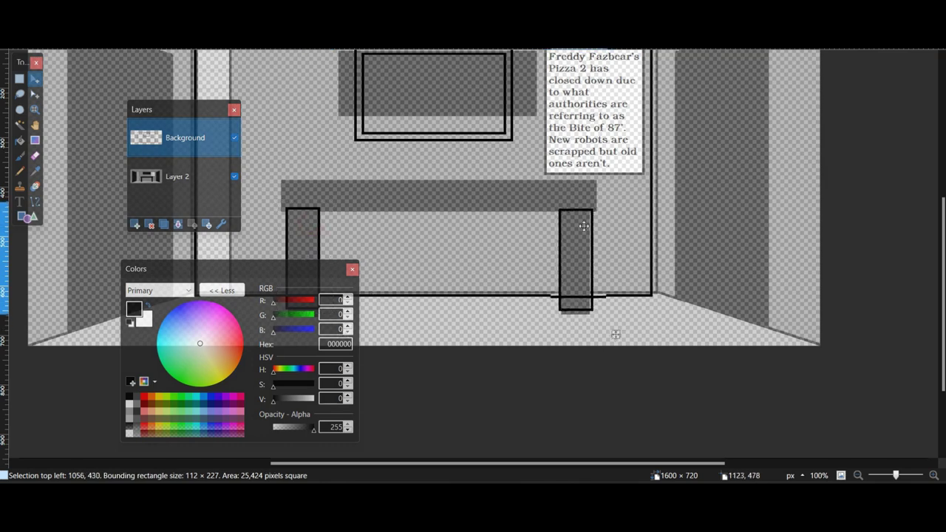
pyautogui.hotkey('ctrl', 'd')
# Outline the desktop across both legs and draw a drawer of about 195 × 110 pixels beneath it beside the left leg
pyautogui.moveTo(540, 285); pyautogui.dragTo(864, 369)
pyautogui.scroll(1, 864, 369)
pyautogui.click(28, 217)
pyautogui.moveTo(333, 150)
pyautogui.mouseDown()
pyautogui.moveTo(901, 219)
pyautogui.moveTo(562, 221)
pyautogui.mouseUp()
pyautogui.moveTo(562, 221); pyautogui.dragTo(647, 223)
pyautogui.press('Return')
pyautogui.moveTo(413, 284); pyautogui.dragTo(713, 265)
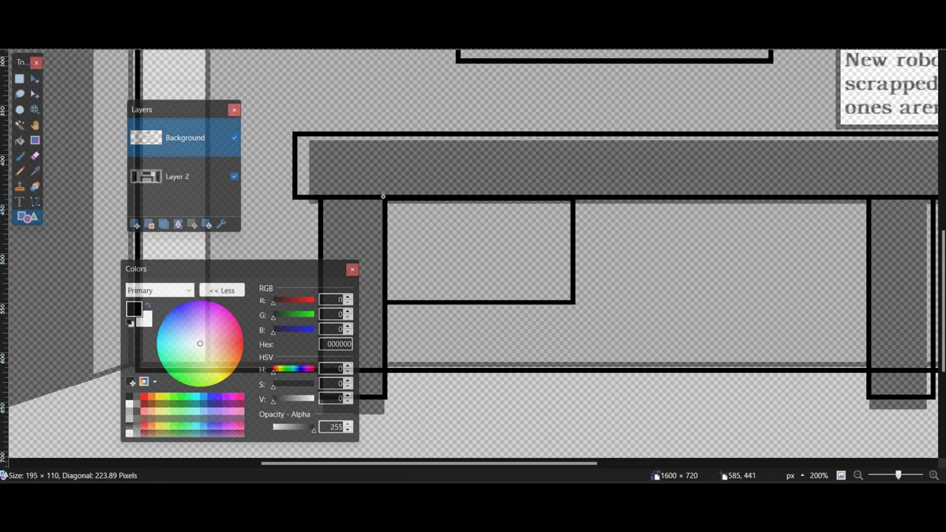
pyautogui.press('Return')
# Draw a wide rounded rectangle inside the drawer and a rounded square of about 34 × 35 pixels above its left end
pyautogui.click(934, 476)
pyautogui.click(934, 475)
pyautogui.click(60, 38)
pyautogui.click(79, 59)
pyautogui.moveTo(368, 256)
pyautogui.mouseDown()
pyautogui.moveTo(637, 340)
pyautogui.moveTo(650, 333)
pyautogui.mouseUp()
pyautogui.moveTo(348, 172); pyautogui.dragTo(392, 236)
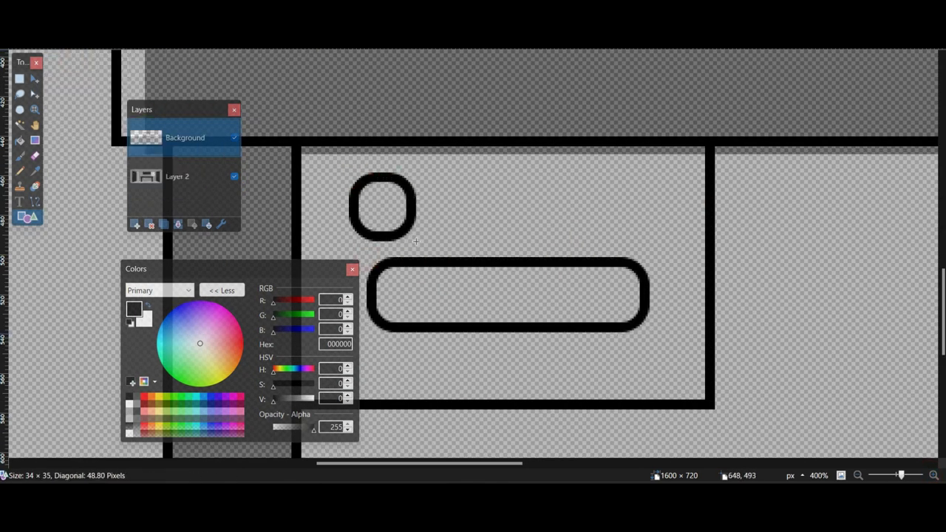
# Select and adjust the lower part of the desk's left leg where it meets the back wall's floor line
pyautogui.click(20, 79)
pyautogui.scroll(-4, 372, 227)
pyautogui.hscroll(-4, 372, 228)
pyautogui.moveTo(391, 184); pyautogui.dragTo(469, 246)
pyautogui.click(385, 184)
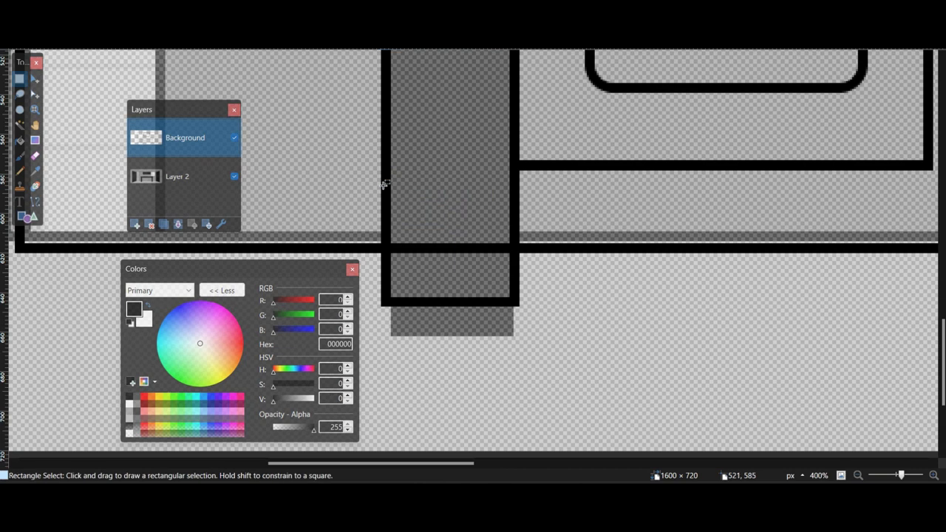
pyautogui.moveTo(430, 212); pyautogui.dragTo(518, 223)
pyautogui.click(35, 79)
pyautogui.moveTo(435, 281); pyautogui.dragTo(436, 322)
pyautogui.hotkey('ctrl', 'd')
# Cut off the rounded square's lower half and join the remaining arch to the handle bar's left end
pyautogui.scroll(3, 656, 274)
pyautogui.hscroll(3, 656, 274)
pyautogui.click(20, 79)
pyautogui.moveTo(333, 212)
pyautogui.mouseDown()
pyautogui.moveTo(450, 178)
pyautogui.moveTo(333, 131)
pyautogui.mouseUp()
pyautogui.press('Delete')
pyautogui.click(34, 79)
pyautogui.moveTo(370, 165); pyautogui.dragTo(387, 229)
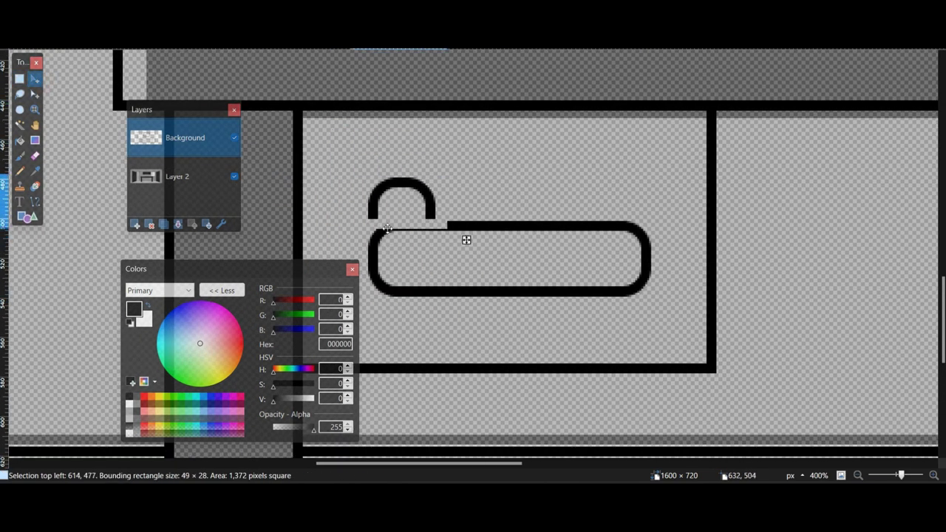
pyautogui.press('o')
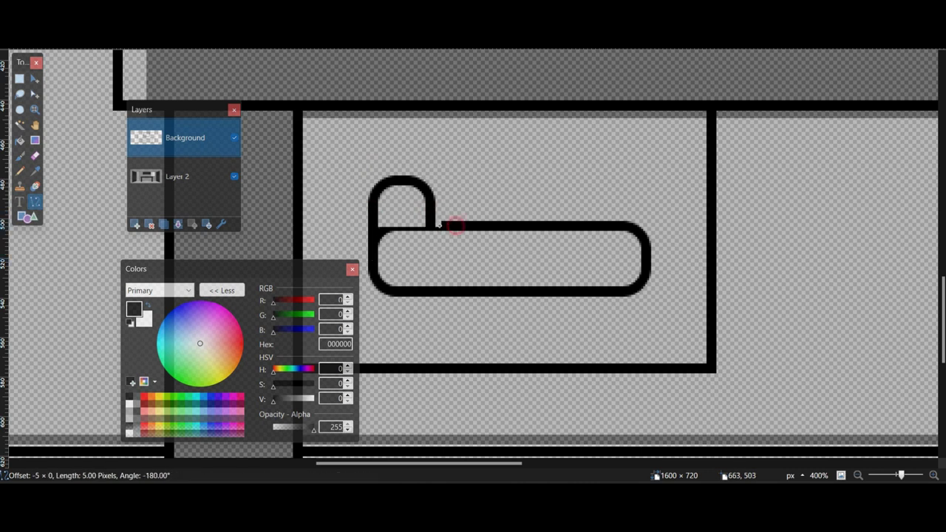
pyautogui.press('Delete')
# Copy the handle's left arm to a new layer, mirror it onto the right end, erase the overlap and merge it down
pyautogui.moveTo(358, 157); pyautogui.dragTo(447, 312)
pyautogui.hotkey('ctrl', 'c')
pyautogui.hotkey('ctrl', 'shift', 'v')
pyautogui.click(111, 17)
pyautogui.click(155, 123)
pyautogui.moveTo(916, 291); pyautogui.dragTo(502, 293)
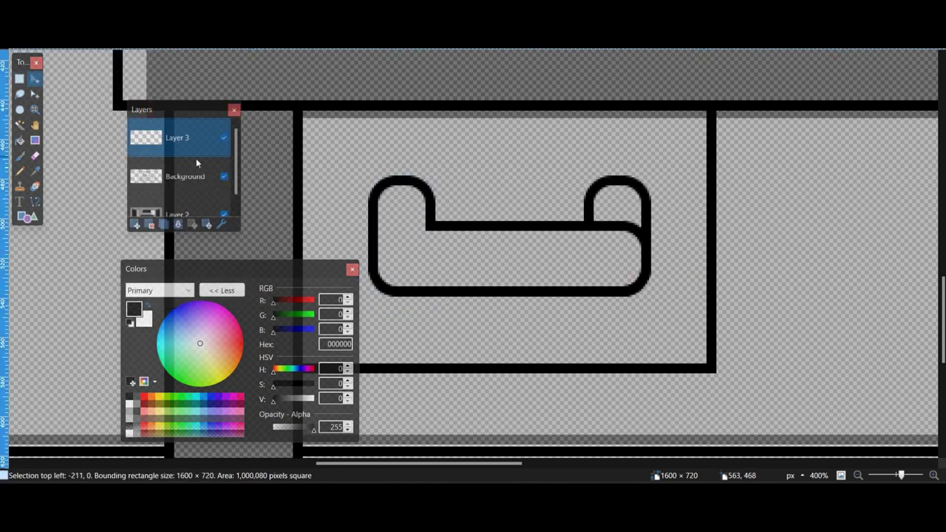
pyautogui.click(197, 162)
pyautogui.press('e')
pyautogui.click(178, 138)
pyautogui.click(178, 224)
pyautogui.scroll(1, 612, 277)
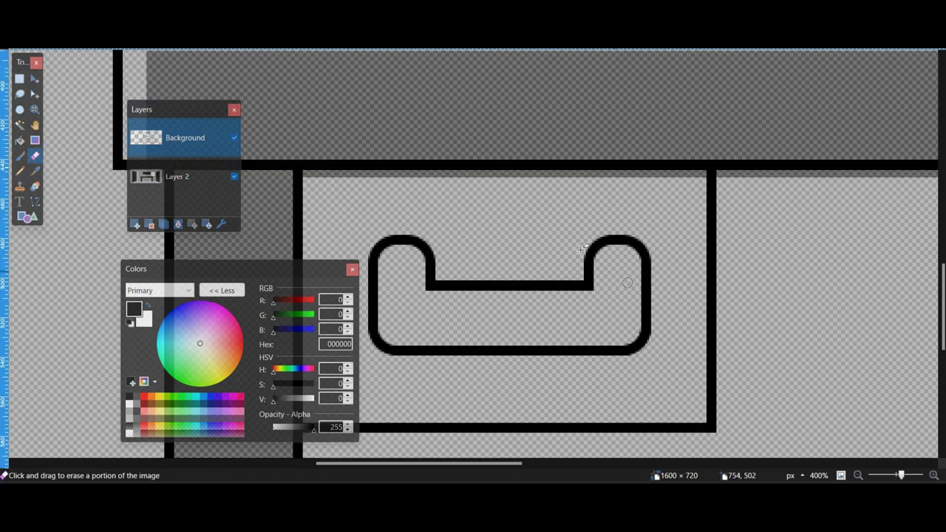
# Move the finished handle slightly down to centre it within the drawer
pyautogui.click(20, 79)
pyautogui.moveTo(339, 204); pyautogui.dragTo(685, 317)
pyautogui.click(35, 79)
pyautogui.moveTo(485, 275); pyautogui.dragTo(484, 285)
pyautogui.hotkey('ctrl', 'd')
# Draw a sharp-cornered black rectangle around the newspaper notice on the back wall
pyautogui.scroll(1, 646, 394)
pyautogui.hscroll(1, 647, 394)
pyautogui.hscroll(3, 647, 342)
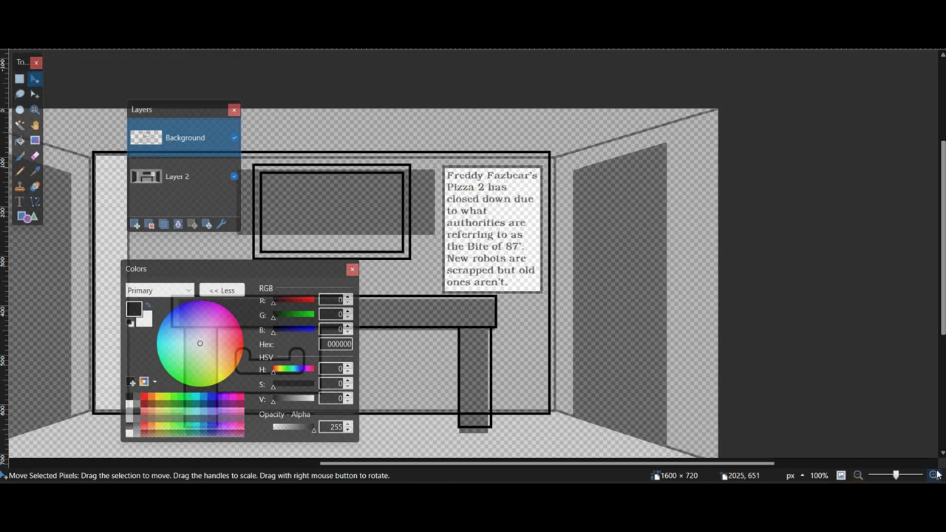
pyautogui.doubleClick(934, 477)
pyautogui.click(27, 217)
pyautogui.scroll(3, 91, 131)
pyautogui.click(60, 37)
pyautogui.click(59, 60)
pyautogui.moveTo(377, 160); pyautogui.dragTo(677, 283)
pyautogui.scroll(-4, 628, 296)
pyautogui.scroll(4, 658, 275)
pyautogui.press('Return')
# Draw perspective lines from the back wall's upper-right and lower-right corners to the canvas corners
pyautogui.hscroll(6, 609, 327)
pyautogui.scroll(4, 608, 328)
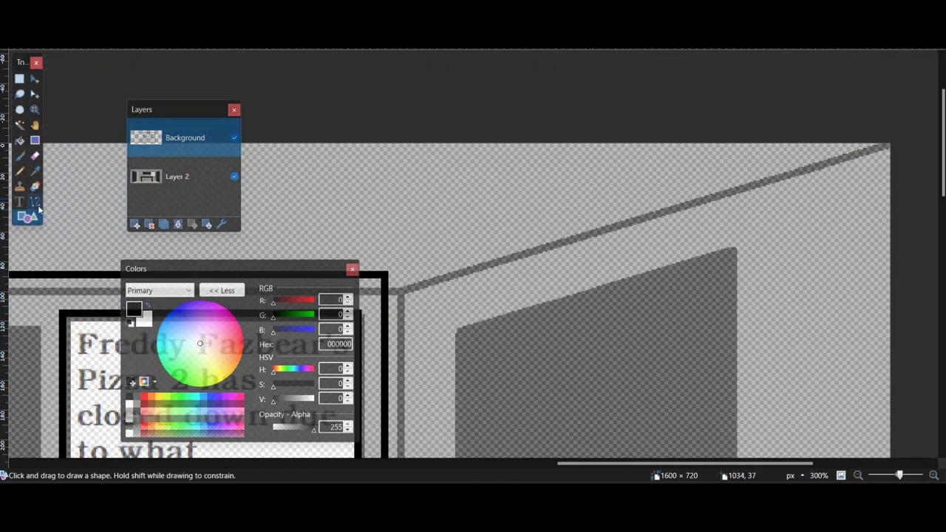
pyautogui.moveTo(382, 275); pyautogui.dragTo(901, 145)
pyautogui.scroll(-5, 901, 148)
pyautogui.moveTo(382, 168); pyautogui.dragTo(927, 333)
pyautogui.press('Return')
# Draw the outer frame of the right-hand doorway with two vertical lines joined by a slanted top line
pyautogui.scroll(2, 454, 237)
pyautogui.hscroll(1, 454, 236)
pyautogui.scroll(8, 385, 348)
pyautogui.moveTo(386, 345); pyautogui.dragTo(385, 360)
pyautogui.moveTo(385, 360)
pyautogui.mouseDown()
pyautogui.moveTo(695, 281)
pyautogui.moveTo(700, 327)
pyautogui.mouseUp()
pyautogui.press('Return')
pyautogui.scroll(-10, 699, 319)
pyautogui.scroll(10, 700, 328)
pyautogui.press('Return')
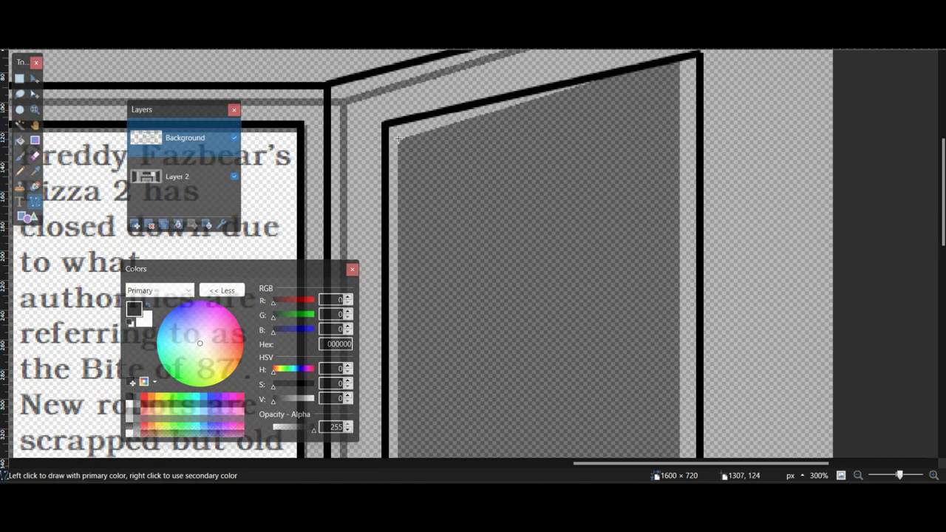
# Add the right doorway's inner frame with two vertical lines down to the floor line and a parallel slanted top line
pyautogui.scroll(-12, 399, 183)
pyautogui.moveTo(400, 182); pyautogui.dragTo(399, 175)
pyautogui.press('Return')
pyautogui.scroll(15, 682, 259)
pyautogui.moveTo(684, 260); pyautogui.dragTo(682, 258)
pyautogui.scroll(-14, 682, 258)
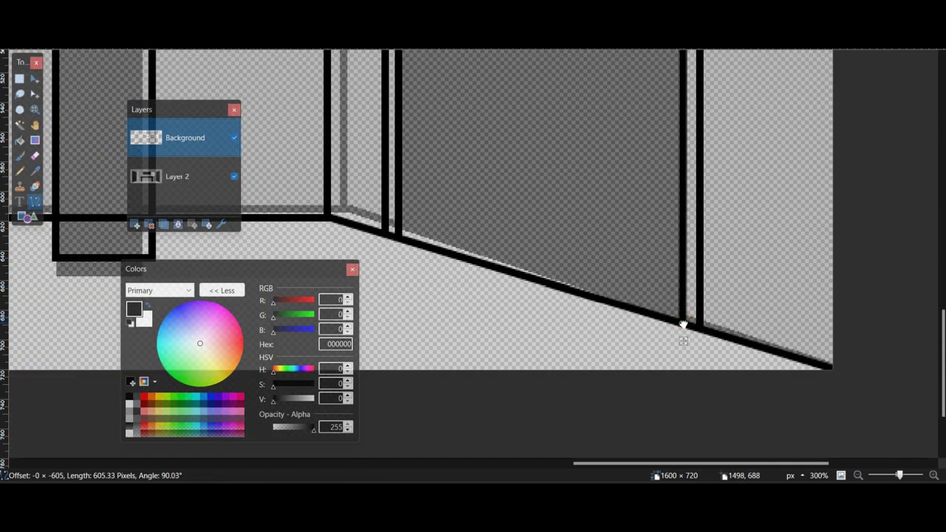
pyautogui.scroll(10, 684, 325)
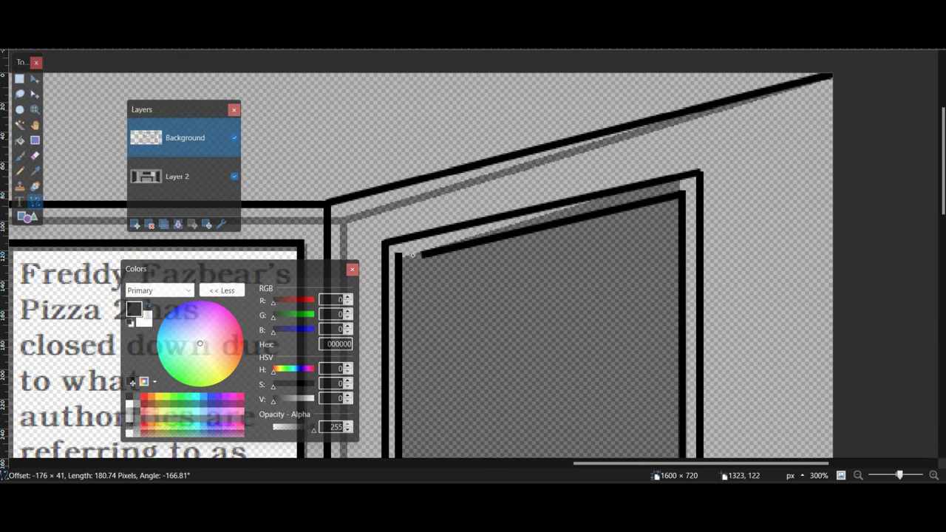
pyautogui.scroll(-10, 400, 252)
# Draw a small window in perspective on the right wall, between the doorway and the canvas edge
pyautogui.scroll(3, 400, 252)
pyautogui.scroll(-3, 548, 134)
pyautogui.scroll(3, 548, 134)
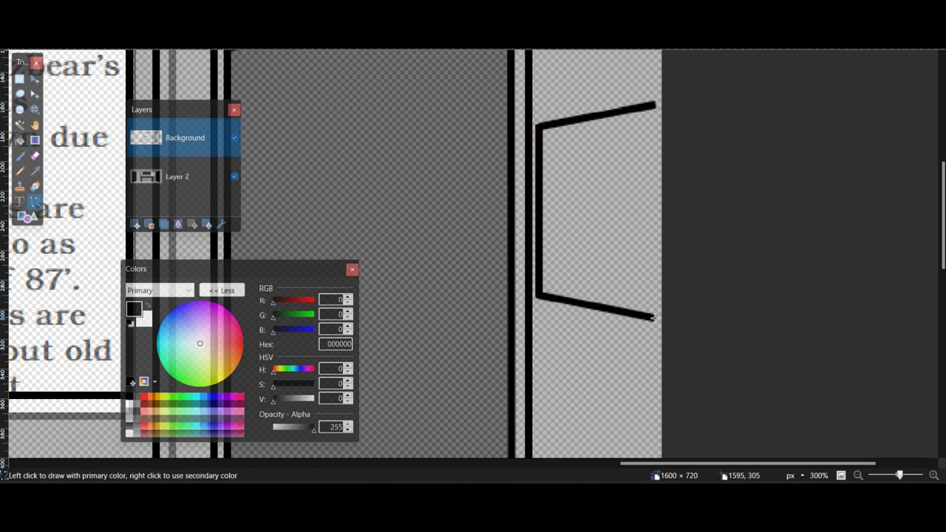
pyautogui.moveTo(653, 322); pyautogui.dragTo(653, 322)
pyautogui.press('Return')
# Copy the whole right wall section onto a new layer and flip that layer horizontally to form the left wall
pyautogui.scroll(1, 637, 244)
pyautogui.scroll(-4, 624, 203)
pyautogui.press('s')
pyautogui.moveTo(655, 397); pyautogui.dragTo(516, 137)
pyautogui.hotkey('ctrl', 'c')
pyautogui.click(135, 224)
pyautogui.hotkey('ctrl', 'v')
pyautogui.click(115, 4)
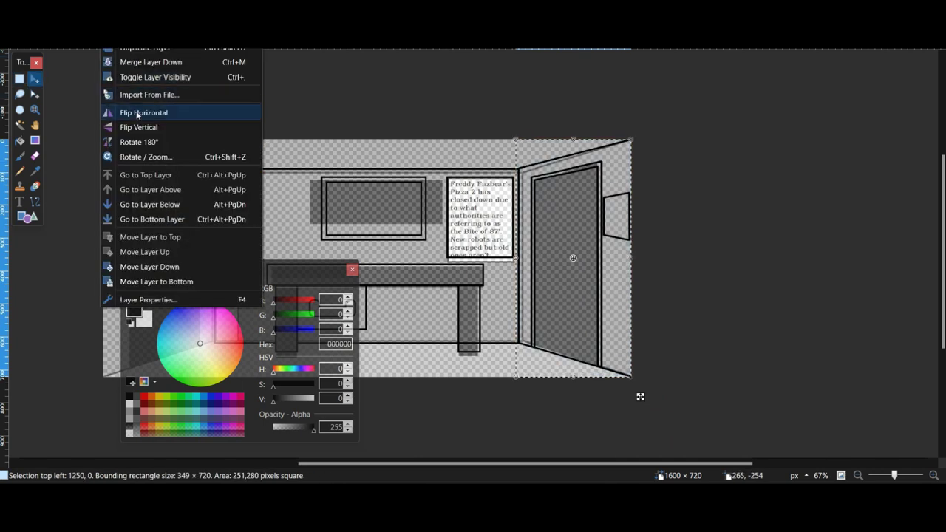
pyautogui.click(141, 112)
# Erase the excess line on the Background layer where the back wall's left edge is doubled by the mirrored wall
pyautogui.hscroll(-4, 413, 246)
pyautogui.click(936, 475)
pyautogui.click(935, 476)
pyautogui.click(184, 176)
pyautogui.click(36, 156)
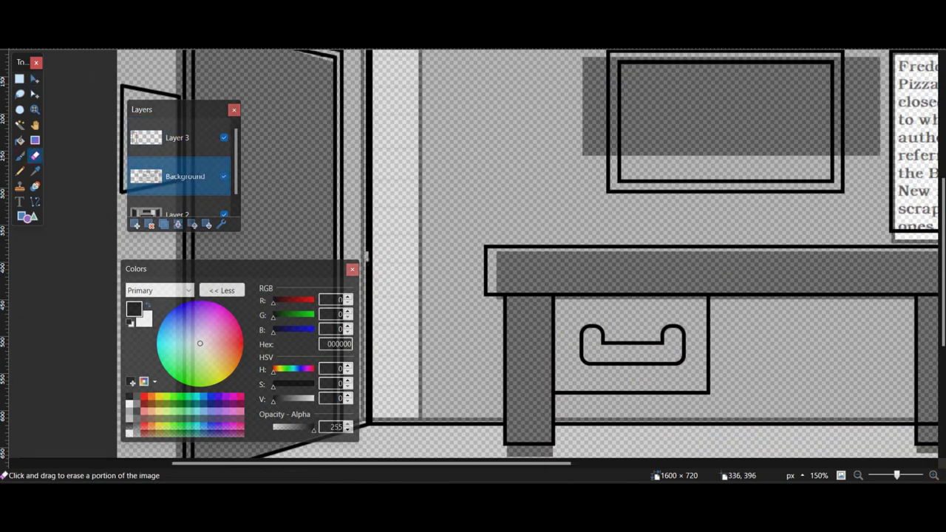
pyautogui.scroll(3, 385, 196)
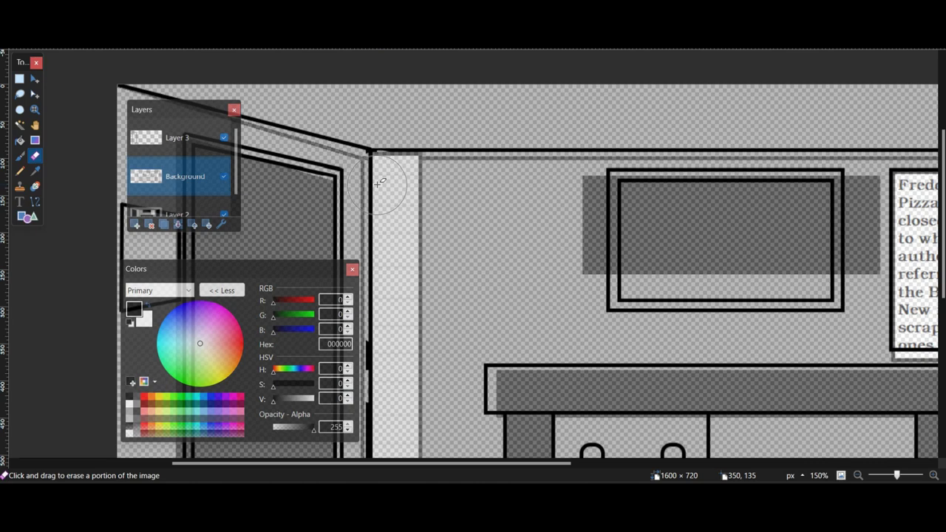
pyautogui.scroll(-5, 379, 182)
pyautogui.scroll(8, 411, 236)
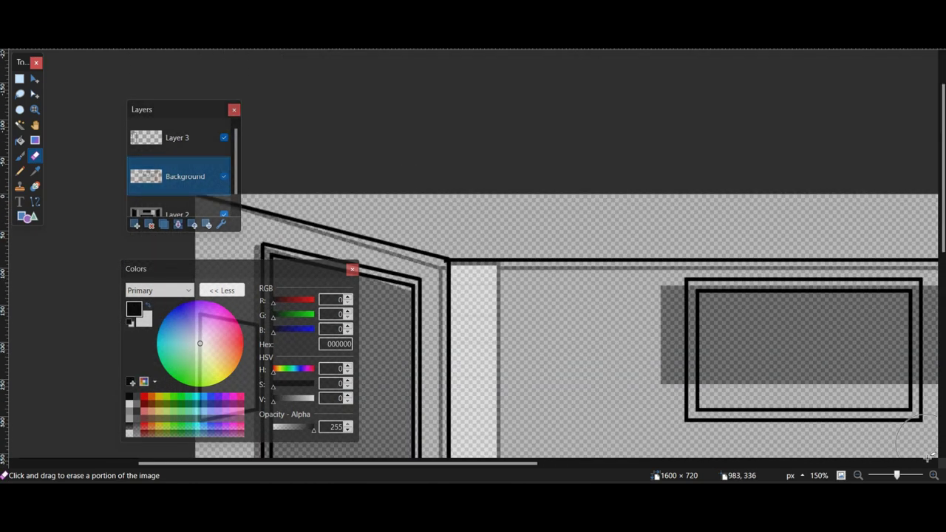
pyautogui.scroll(-10, 418, 136)
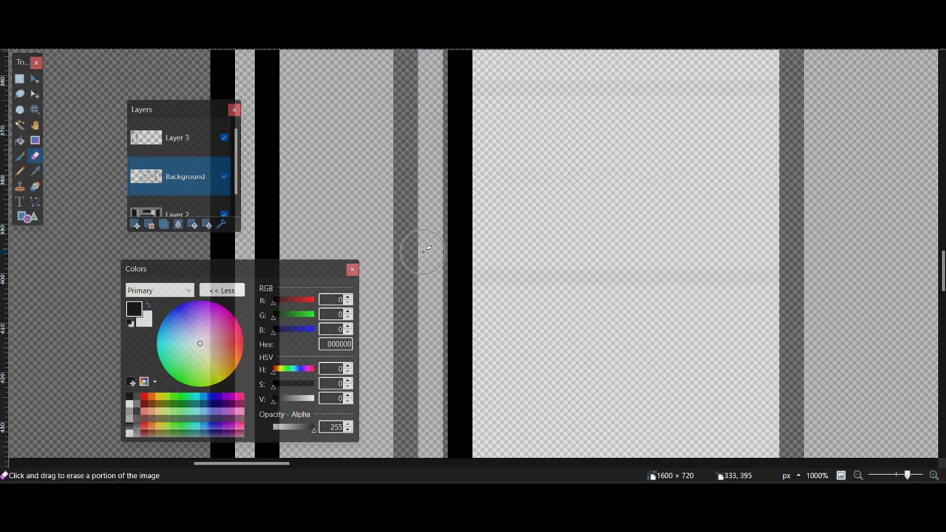
# Merge the mirrored wall on Layer 3 down into the Background layer
pyautogui.click(842, 474)
pyautogui.click(177, 137)
pyautogui.click(178, 224)
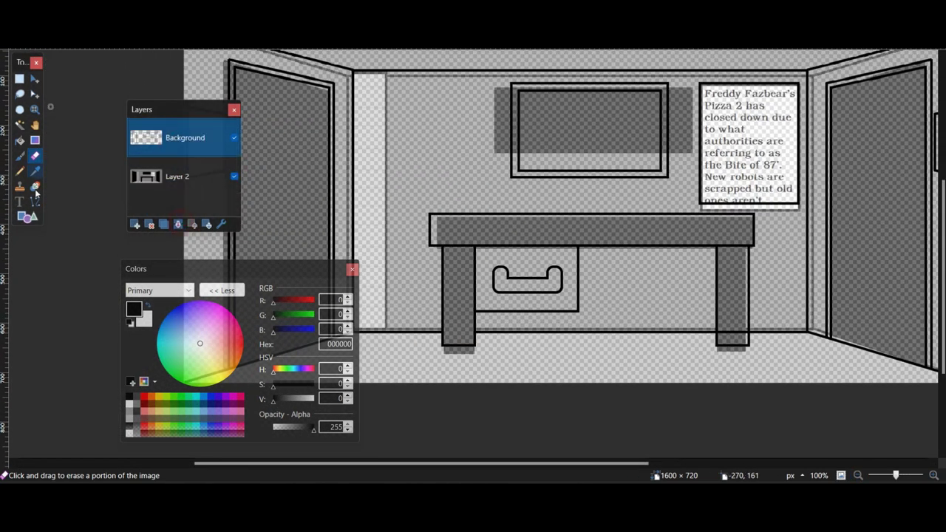
# Outline the light pillar beside the left wall with a tall black rectangle and extend its upper end above the back wall's top line
pyautogui.click(28, 216)
pyautogui.scroll(2, 346, 139)
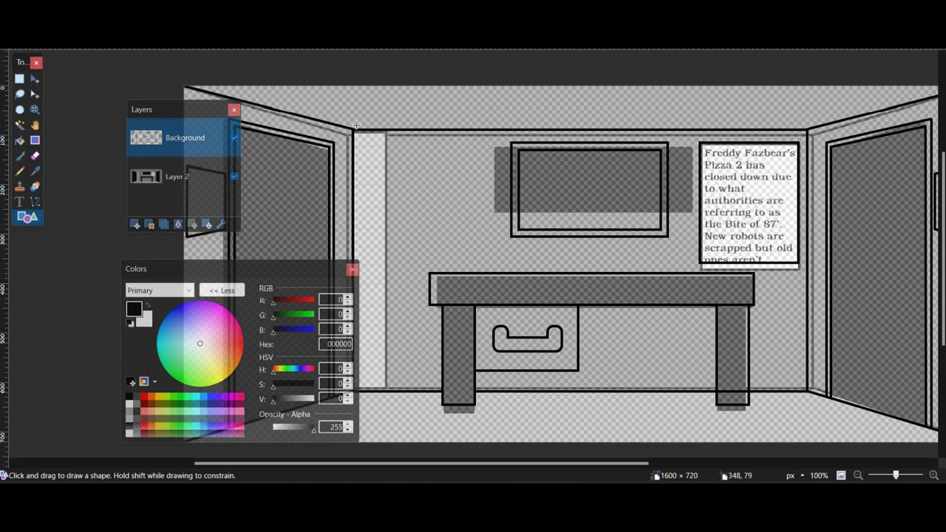
pyautogui.moveTo(384, 397); pyautogui.dragTo(391, 398)
pyautogui.scroll(3, 442, 288)
pyautogui.scroll(5, 475, 224)
pyautogui.scroll(2, 473, 268)
pyautogui.press('s')
pyautogui.moveTo(475, 269); pyautogui.dragTo(235, 250)
pyautogui.click(35, 78)
pyautogui.moveTo(366, 245); pyautogui.dragTo(366, 186)
pyautogui.hotkey('ctrl', 'd')
# Draw an upward-bulging curve across the pillar's upper end and remove the straight top edge
pyautogui.click(35, 201)
pyautogui.moveTo(260, 181); pyautogui.dragTo(260, 180)
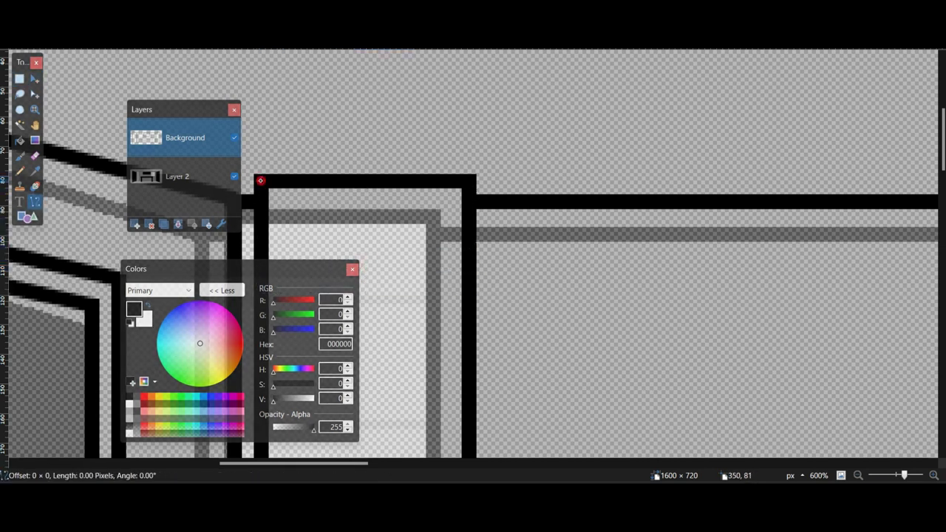
pyautogui.moveTo(471, 180); pyautogui.dragTo(472, 180)
pyautogui.moveTo(331, 181); pyautogui.dragTo(330, 164)
pyautogui.moveTo(401, 180); pyautogui.dragTo(401, 156)
pyautogui.moveTo(329, 162)
pyautogui.mouseDown()
pyautogui.moveTo(309, 156)
pyautogui.moveTo(278, 182)
pyautogui.mouseUp()
pyautogui.press('Return')
pyautogui.press('e')
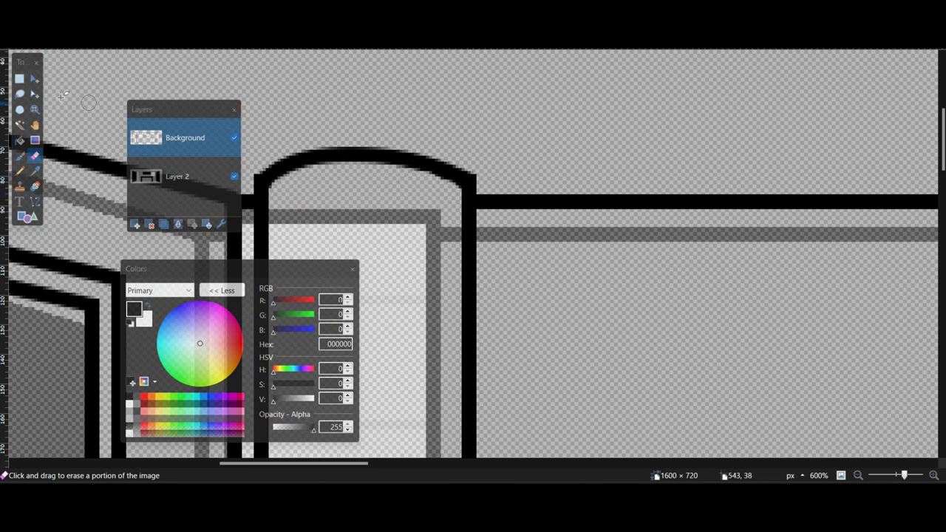
# Copy the pillar's curved top onto a new layer, flip it vertically and place it at the pillar's lower end
pyautogui.click(20, 79)
pyautogui.moveTo(255, 199); pyautogui.dragTo(476, 136)
pyautogui.hotkey('ctrl', 'c')
pyautogui.hotkey('ctrl', 'shift', 'v')
pyautogui.click(112, 3)
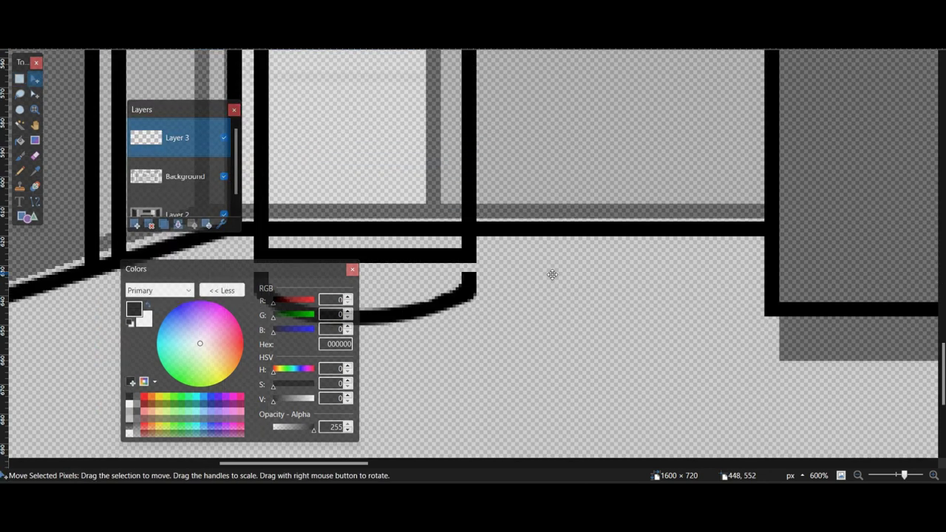
# On the Background layer, remove the pillar's straight bottom edge and the floor line crossing the pillar
pyautogui.press('e')
pyautogui.moveTo(381, 255); pyautogui.dragTo(427, 253)
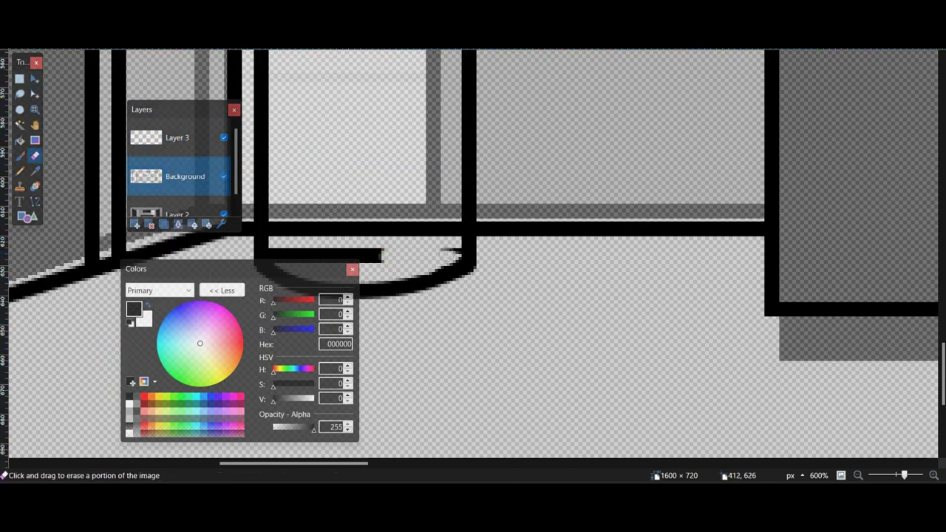
pyautogui.click(275, 229)
pyautogui.moveTo(261, 125); pyautogui.dragTo(468, 200)
pyautogui.click(34, 79)
pyautogui.moveTo(365, 200); pyautogui.dragTo(358, 241)
pyautogui.hotkey('ctrl', 'd')
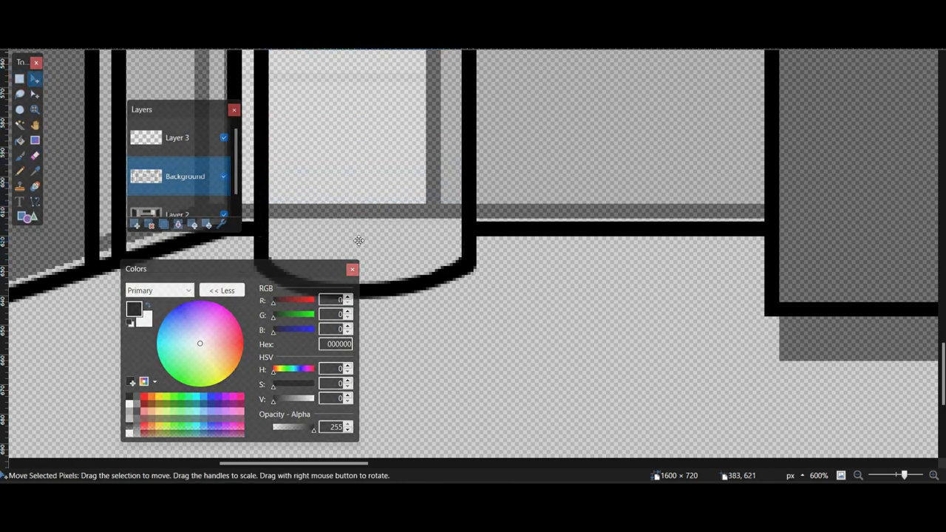
# Delete the old office reference on Layer 2 and merge Layer 3 down into the Background layer
pyautogui.scroll(-9, 894, 378)
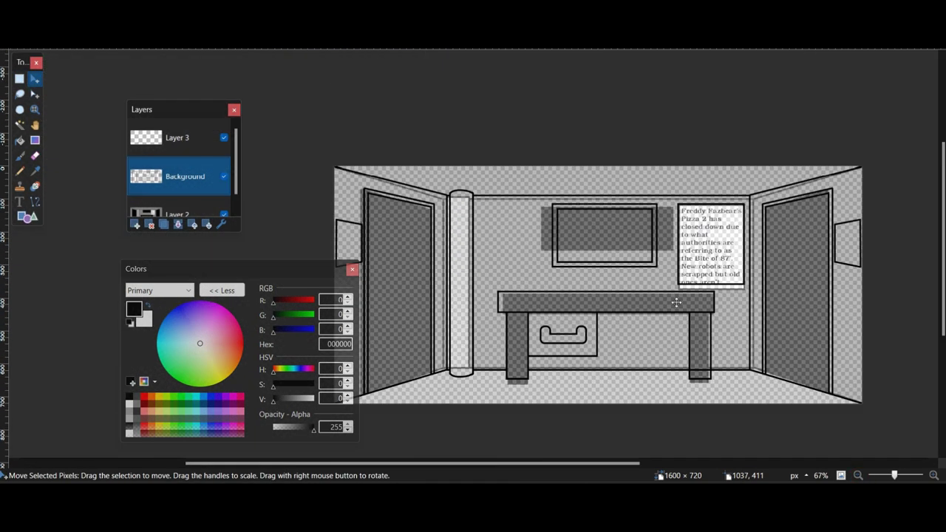
pyautogui.scroll(4, 781, 332)
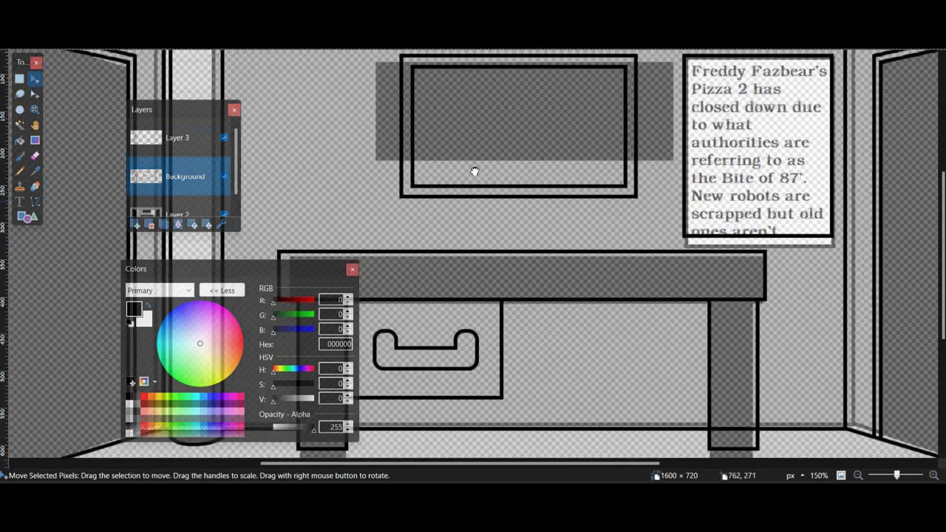
pyautogui.moveTo(475, 171); pyautogui.dragTo(606, 262)
pyautogui.click(174, 212)
pyautogui.click(149, 224)
pyautogui.click(177, 138)
pyautogui.click(178, 224)
pyautogui.moveTo(92, 185); pyautogui.dragTo(60, 203)
# Paint a branching black crack on the back wall, running down from the ceiling line between the double frame and the poster outline
pyautogui.click(20, 156)
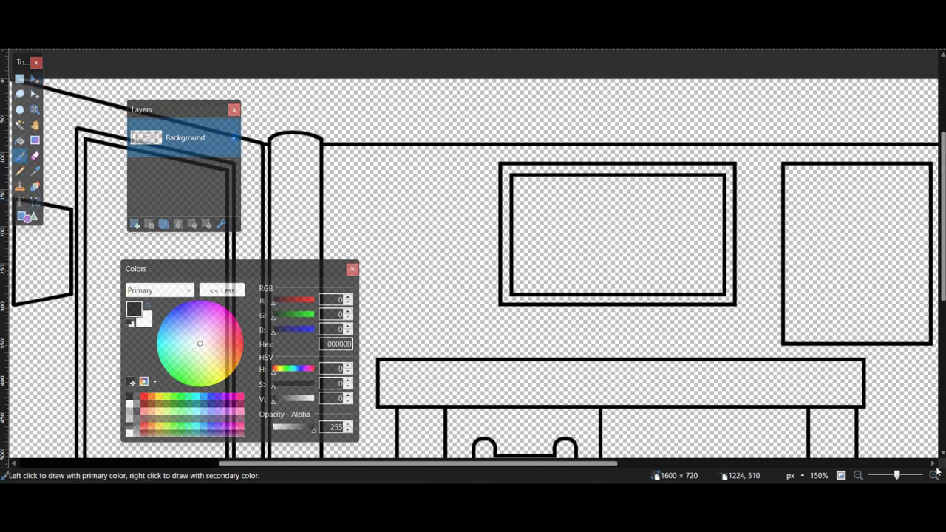
pyautogui.scroll(4, 399, 145)
pyautogui.moveTo(385, 171); pyautogui.dragTo(361, 191)
pyautogui.moveTo(827, 222); pyautogui.dragTo(244, 162)
pyautogui.moveTo(817, 173)
pyautogui.mouseDown()
pyautogui.moveTo(692, 182)
pyautogui.moveTo(621, 279)
pyautogui.mouseUp()
pyautogui.moveTo(463, 116); pyautogui.dragTo(459, 150)
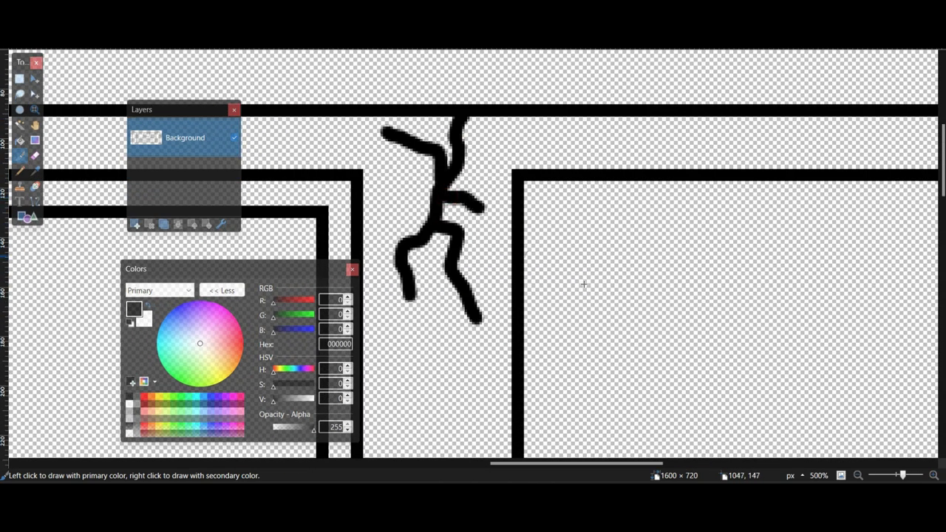
# Paint branching cracks under the desk, in the back wall's lower right corner and on the left wall beside the doorway
pyautogui.scroll(-5, 583, 283)
pyautogui.scroll(5, 687, 391)
pyautogui.scroll(-4, 494, 210)
pyautogui.scroll(4, 592, 274)
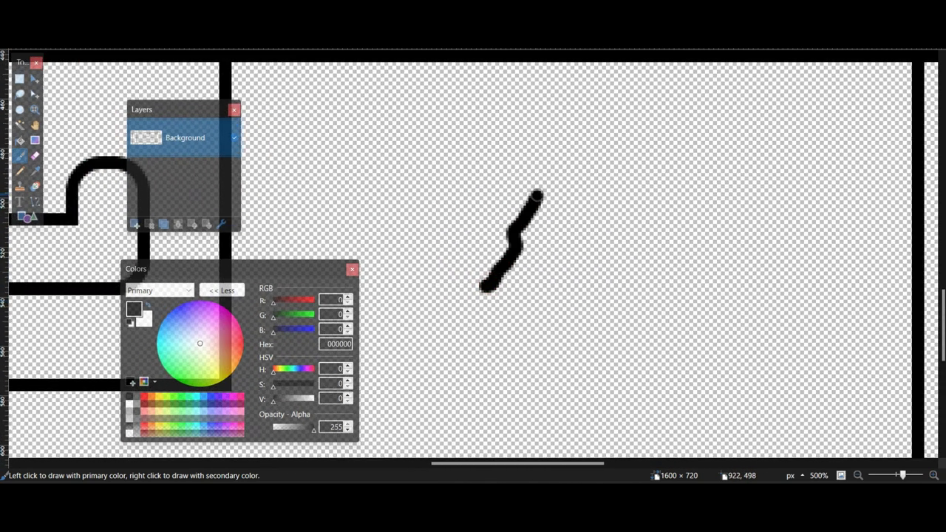
pyautogui.scroll(-4, 487, 208)
pyautogui.scroll(4, 317, 133)
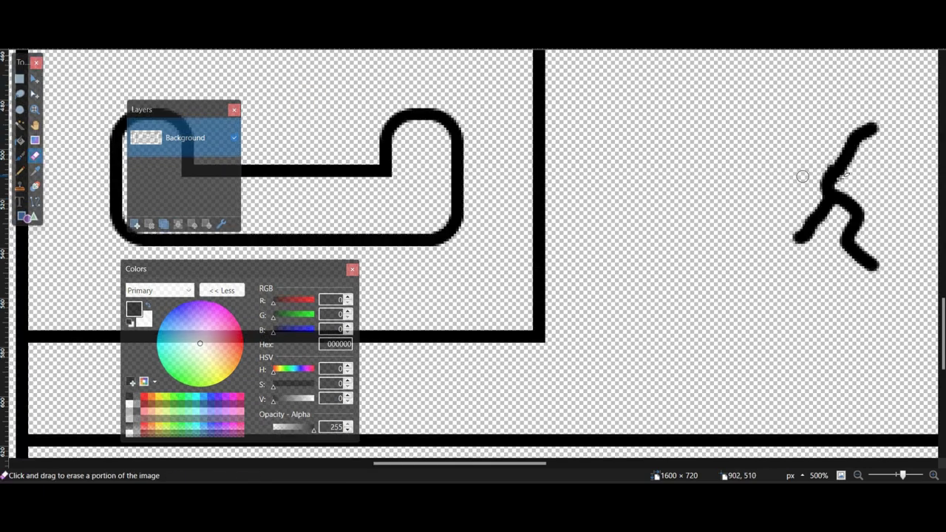
pyautogui.scroll(-4, 566, 359)
pyautogui.scroll(4, 456, 293)
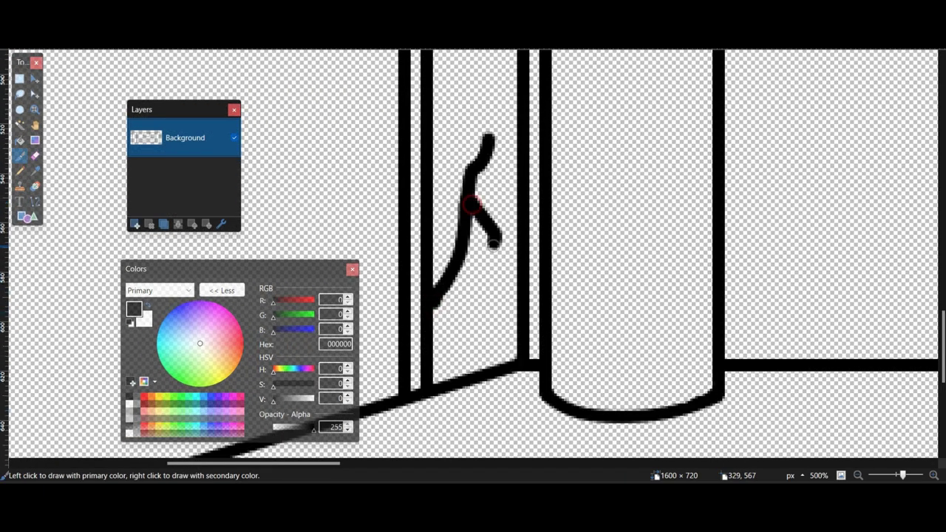
# Paint more black cracks in the left wall's upper corner and on the ceiling above the left doorway
pyautogui.scroll(-4, 473, 203)
pyautogui.scroll(4, 406, 241)
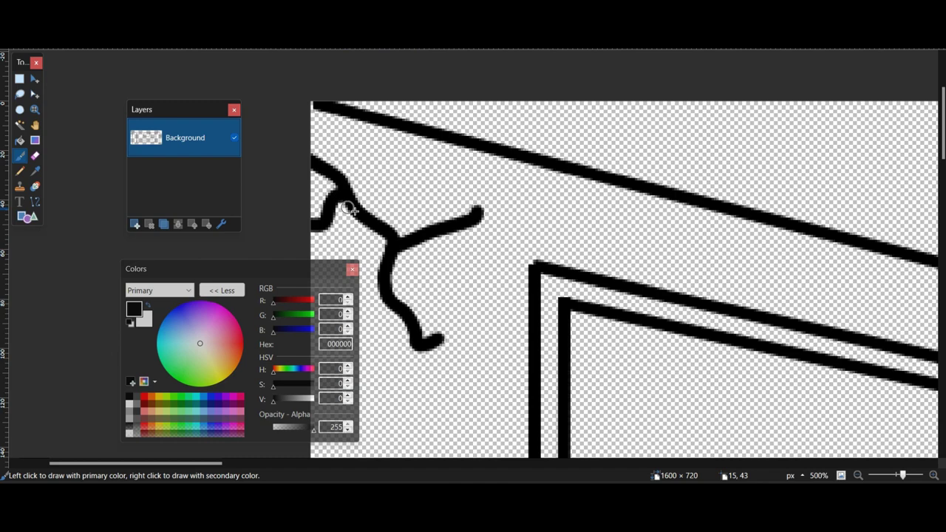
pyautogui.moveTo(356, 210); pyautogui.dragTo(419, 161)
pyautogui.scroll(-4, 419, 161)
pyautogui.scroll(4, 510, 150)
pyautogui.moveTo(587, 182); pyautogui.dragTo(662, 226)
pyautogui.scroll(-4, 534, 142)
pyautogui.moveTo(608, 306); pyautogui.dragTo(452, 229)
# Select the back wall area with the Magic Wand and paint it grey 808080 with a large brush
pyautogui.click(20, 125)
pyautogui.click(137, 404)
pyautogui.click(336, 215)
pyautogui.scroll(5, 334, 126)
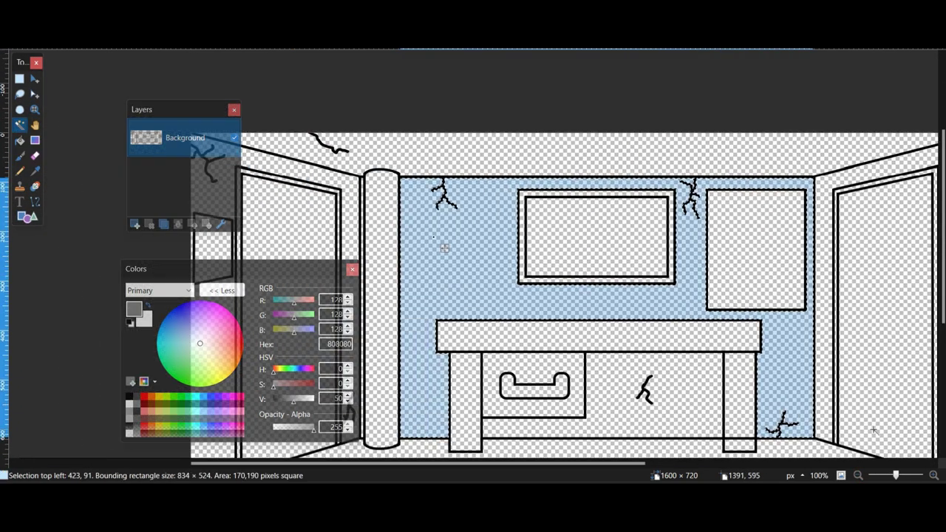
pyautogui.click(20, 156)
pyautogui.moveTo(473, 210); pyautogui.dragTo(295, 258)
pyautogui.click(857, 475)
pyautogui.click(857, 476)
pyautogui.click(857, 475)
pyautogui.click(857, 475)
pyautogui.click(857, 475)
pyautogui.moveTo(445, 139); pyautogui.dragTo(417, 264)
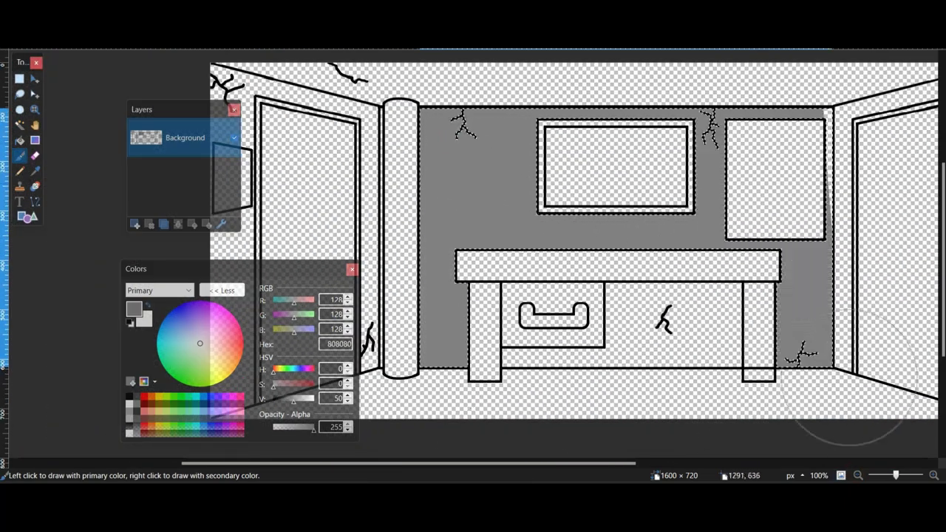
# Add the ceiling, both side walls and the wall areas under the desk to the Magic Wand selection
pyautogui.keyDown('ctrl'); pyautogui.click(385, 127); pyautogui.keyUp('ctrl')
pyautogui.moveTo(498, 239); pyautogui.dragTo(395, 186)
pyautogui.keyDown('ctrl'); pyautogui.click(528, 255); pyautogui.keyUp('ctrl')
pyautogui.moveTo(628, 170); pyautogui.dragTo(453, 246)
pyautogui.keyDown('ctrl'); pyautogui.click(567, 205); pyautogui.keyUp('ctrl')
pyautogui.moveTo(653, 250); pyautogui.dragTo(833, 163)
pyautogui.click(20, 156)
pyautogui.scroll(4, 94, 181)
pyautogui.scroll(-1, 88, 148)
pyautogui.click(20, 125)
pyautogui.keyDown('ctrl'); pyautogui.click(363, 205); pyautogui.keyUp('ctrl')
# Paint the selected ceiling, side walls and area under the desk grey 808080, then clear the selection
pyautogui.click(20, 156)
pyautogui.moveTo(273, 194); pyautogui.dragTo(109, 180)
pyautogui.scroll(-3, 108, 180)
pyautogui.scroll(3, 111, 178)
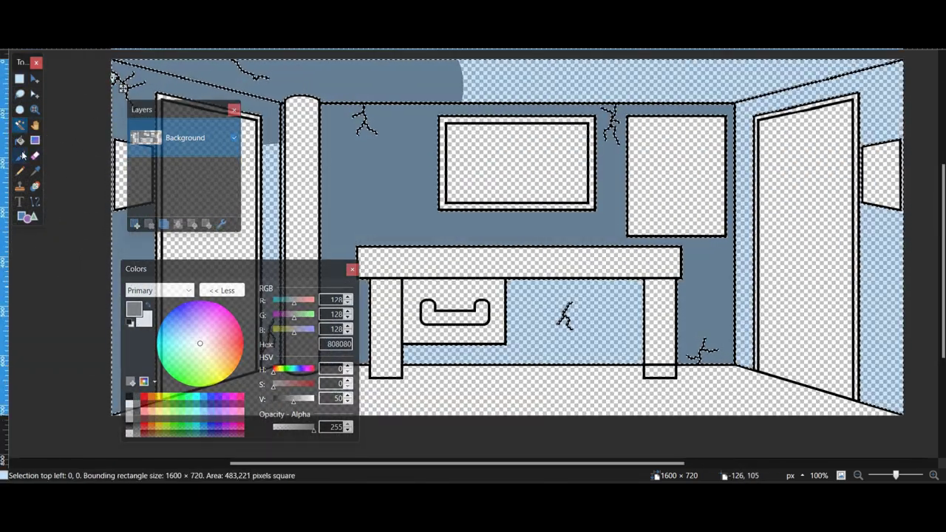
pyautogui.scroll(3, 846, 74)
pyautogui.moveTo(827, 266); pyautogui.dragTo(666, 304)
pyautogui.hotkey('ctrl', 'd')
# Fill the unpainted gaps around the crack in the left wall's upper corner with grey 808080
pyautogui.scroll(-4, 666, 304)
pyautogui.moveTo(481, 200); pyautogui.dragTo(787, 306)
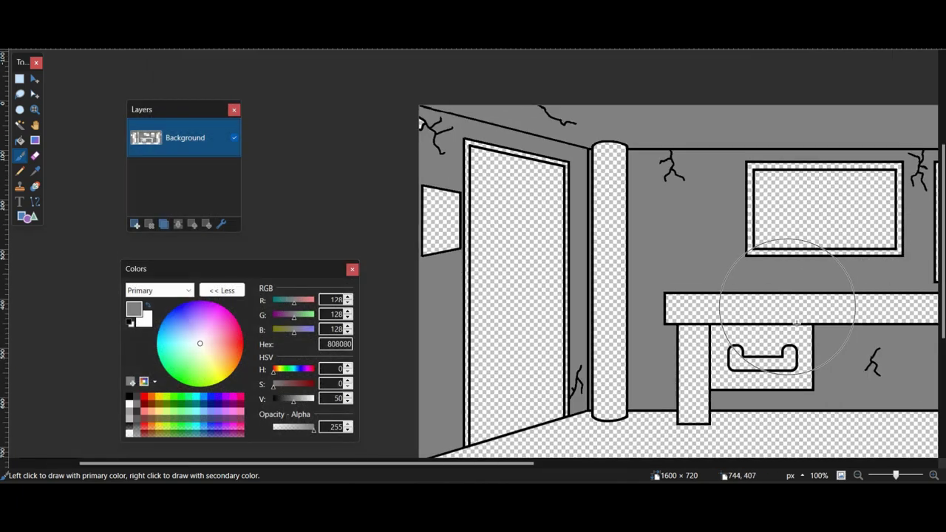
pyautogui.scroll(4, 472, 96)
pyautogui.click(20, 125)
pyautogui.moveTo(279, 249); pyautogui.dragTo(416, 210)
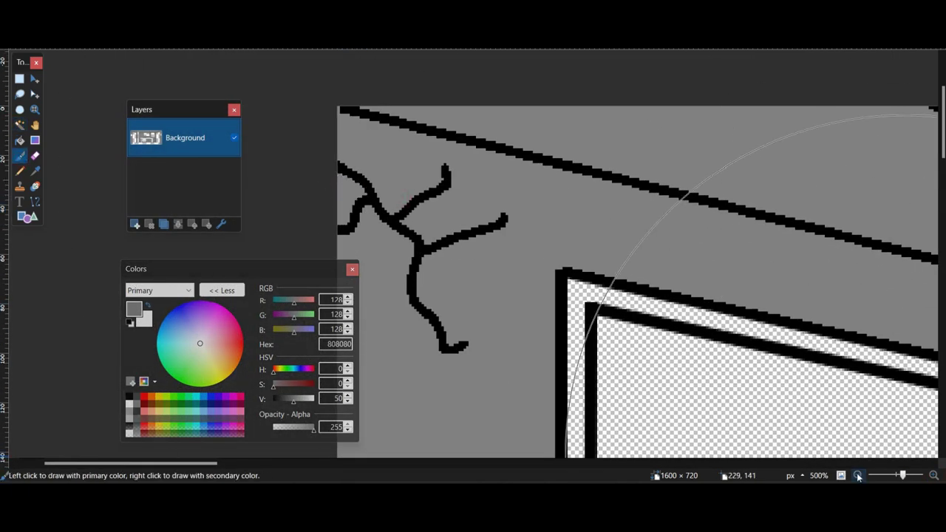
# Cover the floor line crossing the desk's right leg by moving a blank 68 × 37 px section of the leg down over it
pyautogui.click(858, 476)
pyautogui.click(858, 475)
pyautogui.moveTo(177, 463); pyautogui.dragTo(362, 463)
pyautogui.scroll(-5, 587, 249)
pyautogui.hscroll(5, 586, 249)
pyautogui.click(20, 79)
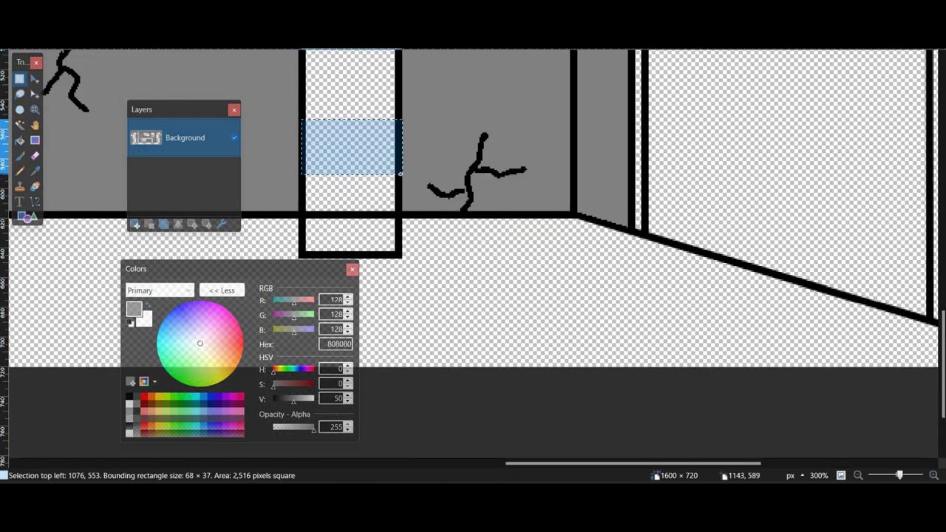
pyautogui.moveTo(350, 175); pyautogui.dragTo(351, 231)
pyautogui.hotkey('ctrl', 'd')
# Set the primary colour to 444444 and pencil a thin line where each of the back wall's two upper cracks meets the ceiling line
pyautogui.scroll(-5, 739, 281)
pyautogui.scroll(5, 562, 240)
pyautogui.hscroll(-5, 562, 240)
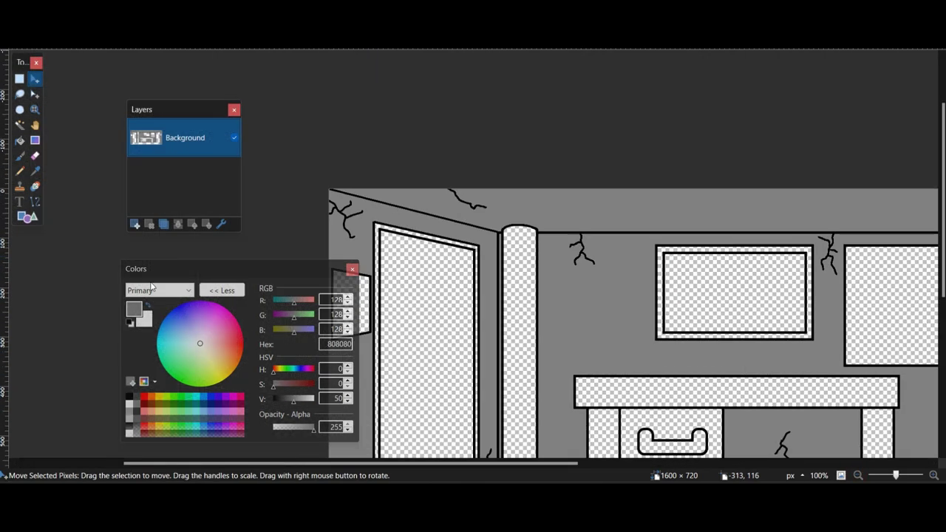
pyautogui.moveTo(294, 399); pyautogui.dragTo(285, 399)
pyautogui.scroll(6, 591, 222)
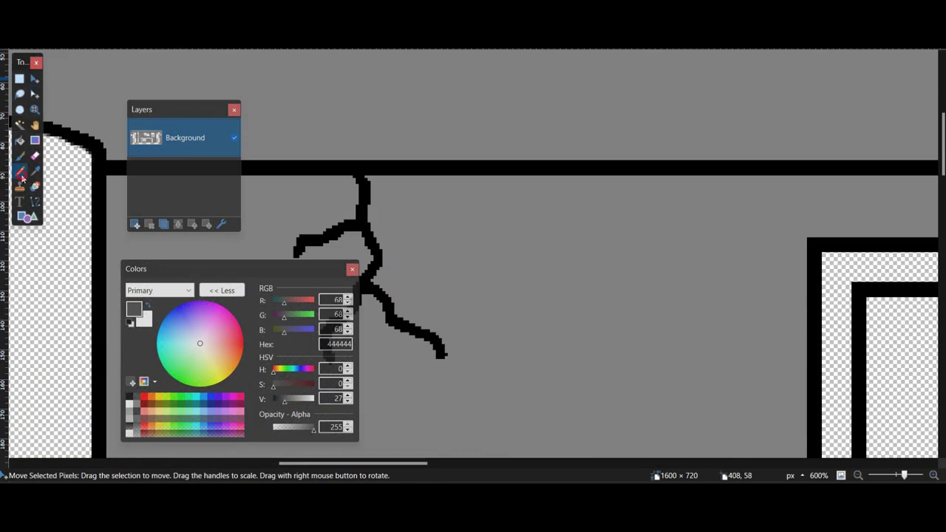
pyautogui.moveTo(357, 176); pyautogui.dragTo(368, 177)
pyautogui.hscroll(15, 359, 153)
pyautogui.scroll(-2, 359, 152)
pyautogui.hscroll(3, 362, 153)
pyautogui.scroll(1, 362, 152)
pyautogui.moveTo(452, 121); pyautogui.dragTo(462, 120)
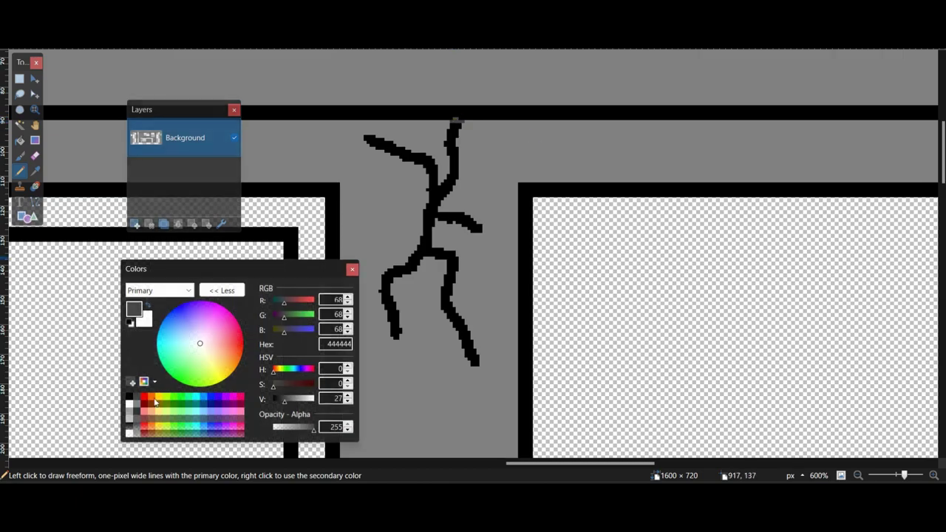
# Examine the spot where the back wall's lower right crack meets the floor line
pyautogui.scroll(-6, 524, 196)
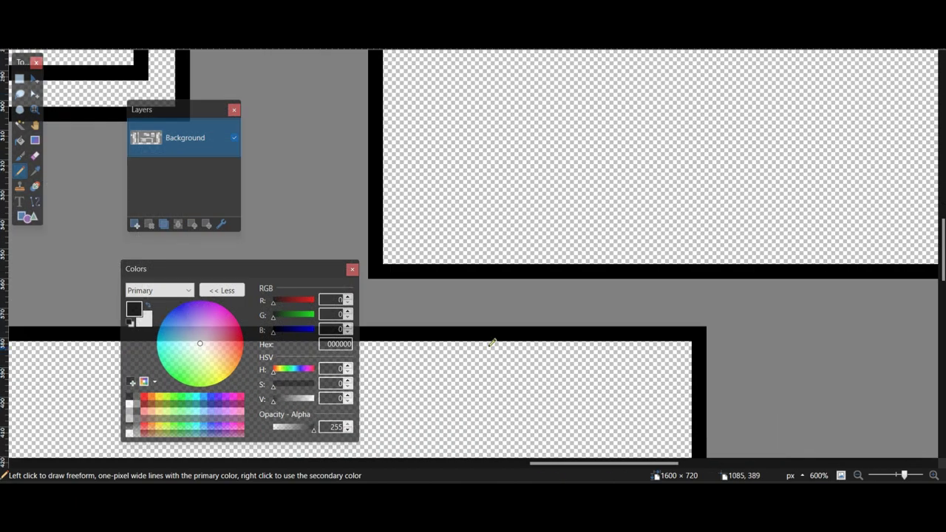
pyautogui.scroll(-3, 699, 282)
pyautogui.hscroll(-6, 699, 283)
pyautogui.hscroll(7, 901, 428)
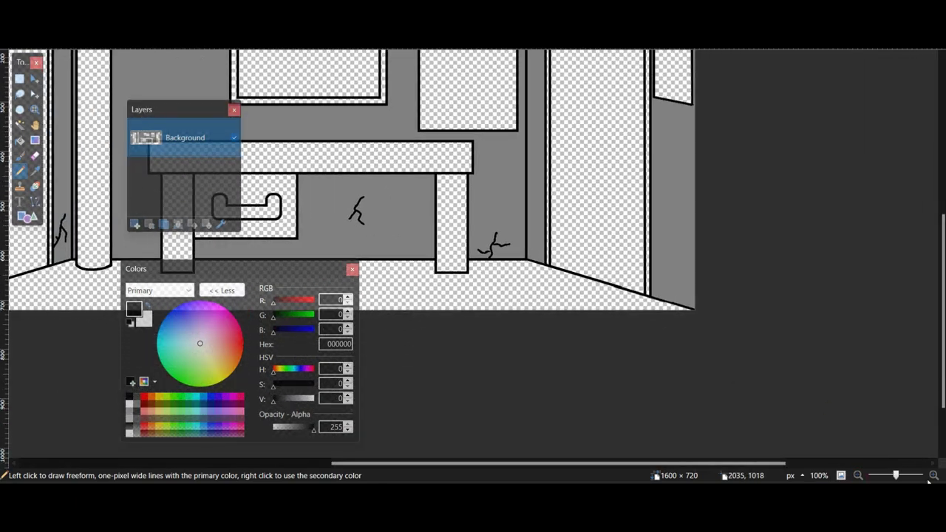
pyautogui.click(934, 477)
pyautogui.click(934, 477)
pyautogui.click(934, 476)
pyautogui.click(934, 477)
pyautogui.click(934, 477)
pyautogui.click(935, 476)
pyautogui.click(935, 477)
pyautogui.hscroll(5, 434, 211)
pyautogui.scroll(-2, 434, 211)
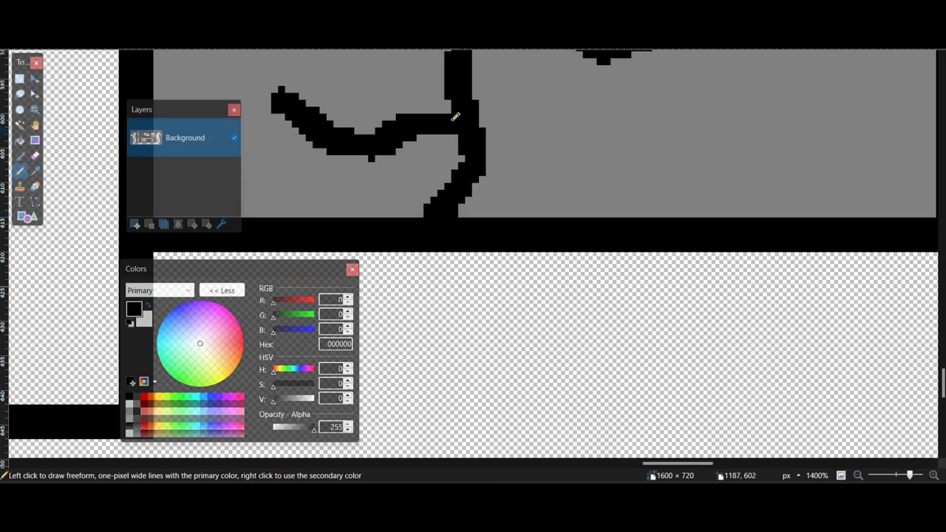
# Sample the dark grey 444444 from the thin line at an upper crack as the primary colour
pyautogui.scroll(20, 306, 173)
pyautogui.hscroll(-6, 359, 254)
pyautogui.press('k')
pyautogui.click(321, 160)
pyautogui.press('b')
pyautogui.scroll(-8, 488, 311)
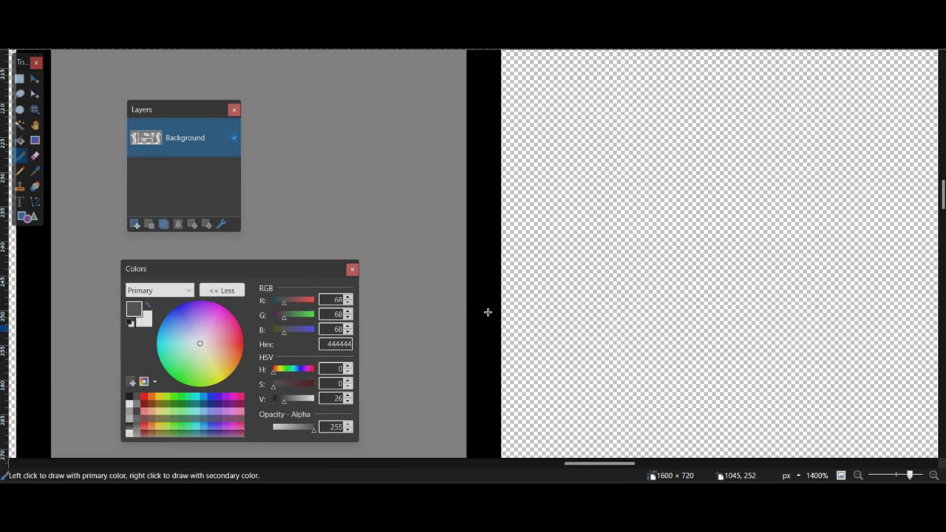
# Pencil a thin 444444 line across the base of the lower right crack to separate it from the floor line
pyautogui.scroll(-10, 496, 327)
pyautogui.hscroll(5, 496, 328)
pyautogui.scroll(-15, 852, 274)
pyautogui.hscroll(-6, 853, 274)
pyautogui.hscroll(12, 853, 274)
pyautogui.scroll(-3, 853, 275)
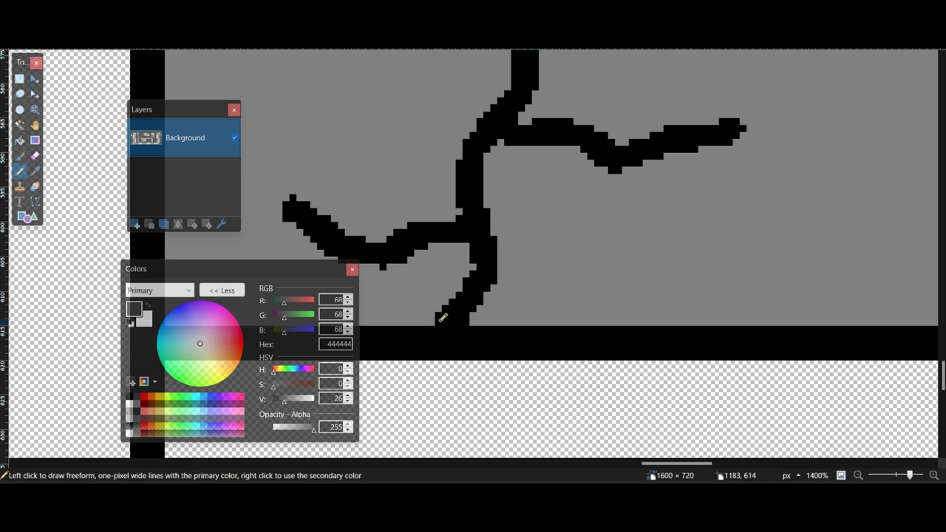
pyautogui.scroll(-14, 863, 479)
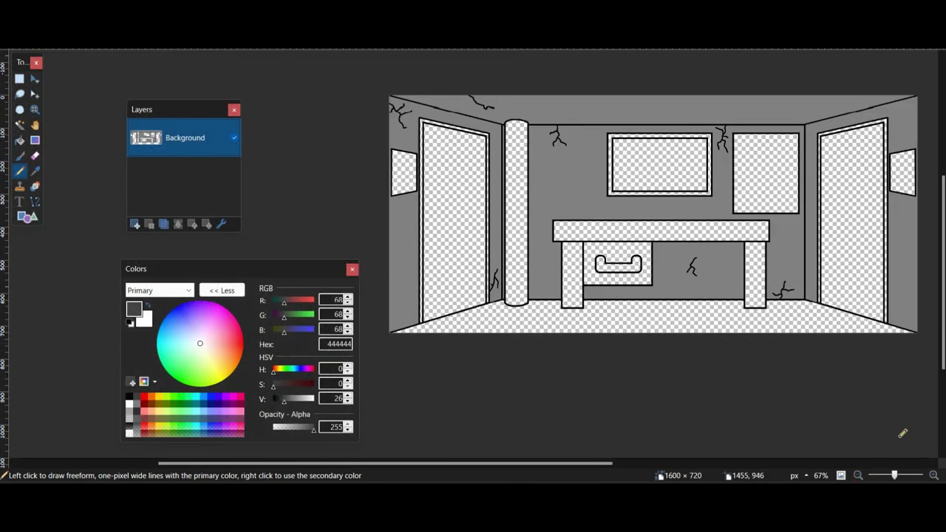
# Separate the left wall's lower crack from the door frame with a 444444 line and select the crack with the Magic Wand
pyautogui.scroll(12, 491, 287)
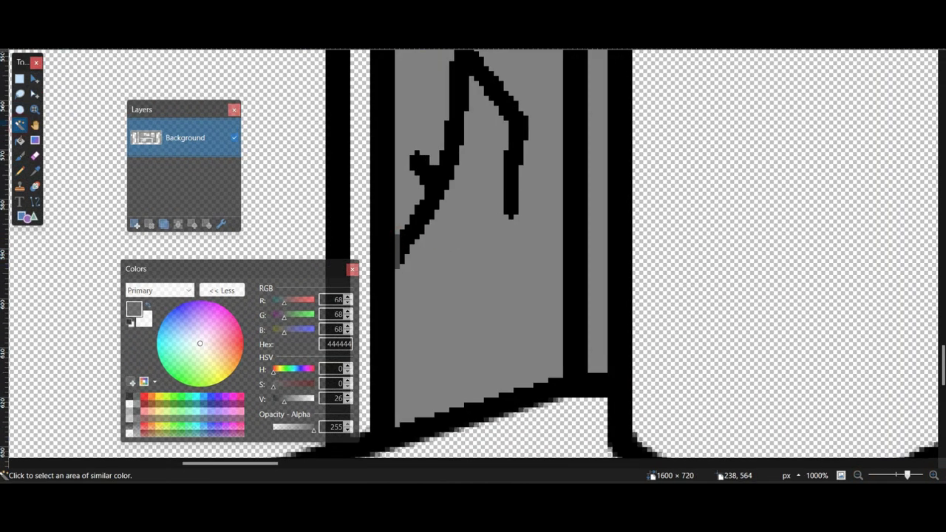
pyautogui.click(426, 217)
pyautogui.click(374, 39)
pyautogui.scroll(5, 517, 244)
# Add the crack under the desk, the lower right crack and an upper back wall crack to the Magic Wand selection
pyautogui.click(858, 475)
pyautogui.click(858, 475)
pyautogui.click(858, 475)
pyautogui.click(858, 475)
pyautogui.moveTo(761, 341); pyautogui.dragTo(352, 294)
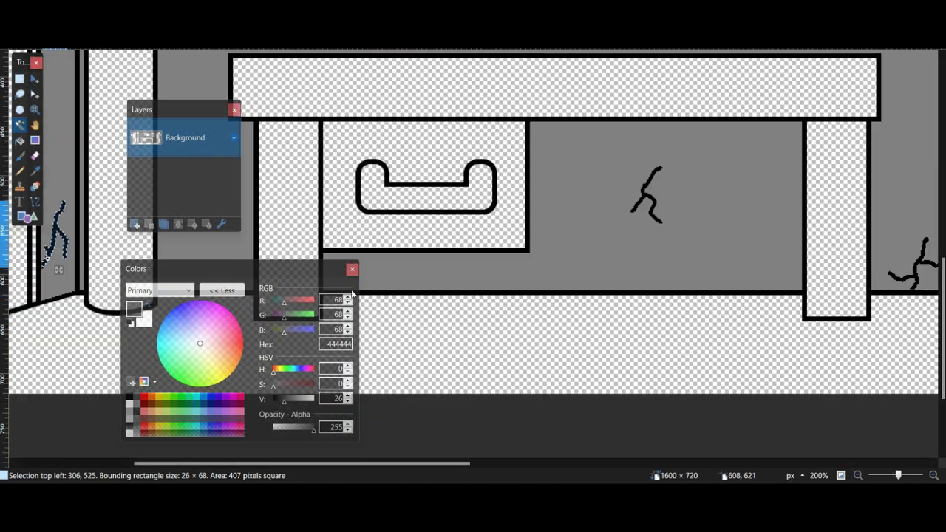
pyautogui.hscroll(4, 352, 294)
pyautogui.keyDown('ctrl'); pyautogui.click(387, 196); pyautogui.keyUp('ctrl')
pyautogui.keyDown('ctrl'); pyautogui.click(661, 263); pyautogui.keyUp('ctrl')
pyautogui.scroll(8, 628, 243)
pyautogui.keyDown('ctrl'); pyautogui.click(485, 270); pyautogui.keyUp('ctrl')
pyautogui.hscroll(7, 158, 171)
pyautogui.hscroll(-7, 863, 316)
pyautogui.scroll(-6, 863, 316)
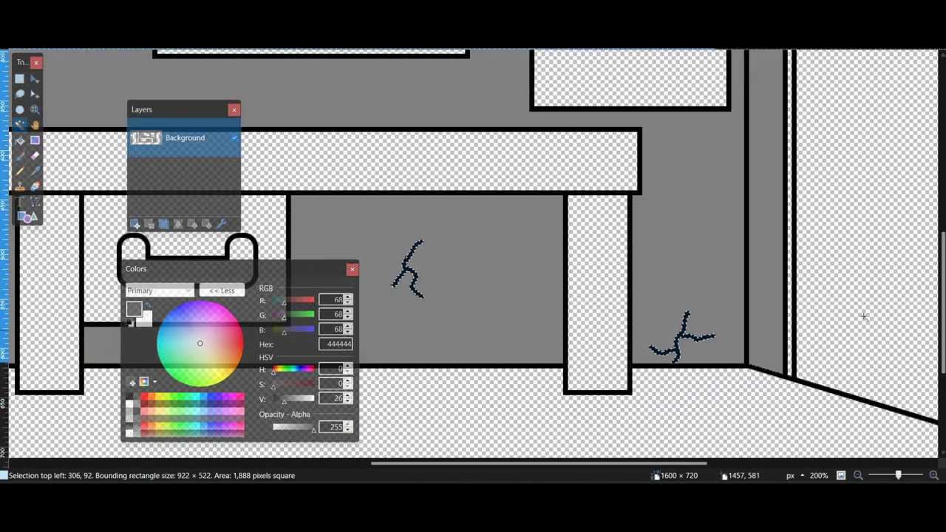
# Add the remaining upper cracks on the back wall, ceiling and left wall to the Magic Wand selection
pyautogui.scroll(6, 863, 316)
pyautogui.hscroll(-7, 863, 316)
pyautogui.keyDown('ctrl'); pyautogui.click(438, 150); pyautogui.keyUp('ctrl')
pyautogui.hscroll(-7, 438, 149)
pyautogui.keyDown('ctrl'); pyautogui.click(610, 118); pyautogui.keyUp('ctrl')
pyautogui.keyDown('ctrl'); pyautogui.click(388, 152); pyautogui.keyUp('ctrl')
pyautogui.scroll(-9, 606, 259)
pyautogui.hscroll(10, 606, 260)
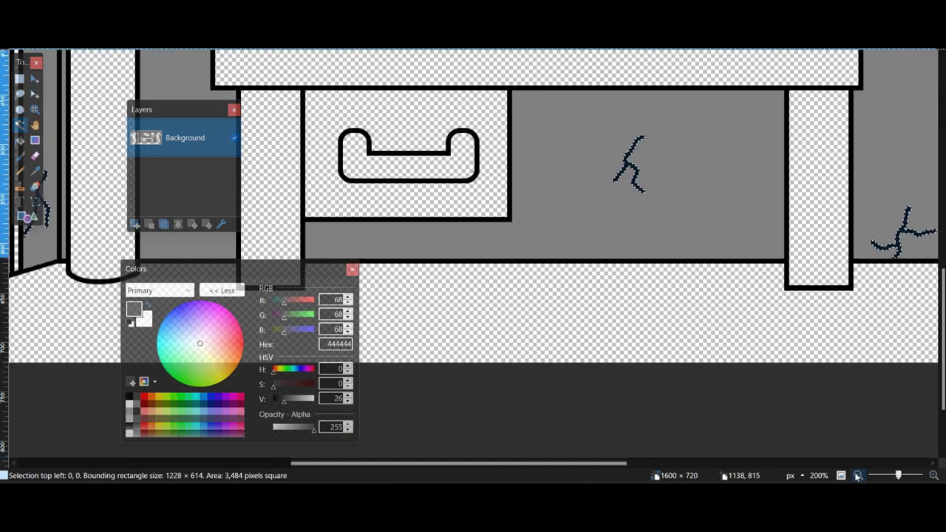
# Paint all the selected cracks dark grey 444444 and clear the selection
pyautogui.click(858, 477)
pyautogui.moveTo(478, 201); pyautogui.dragTo(564, 296)
pyautogui.hscroll(-3, 566, 281)
pyautogui.scroll(-2, 566, 273)
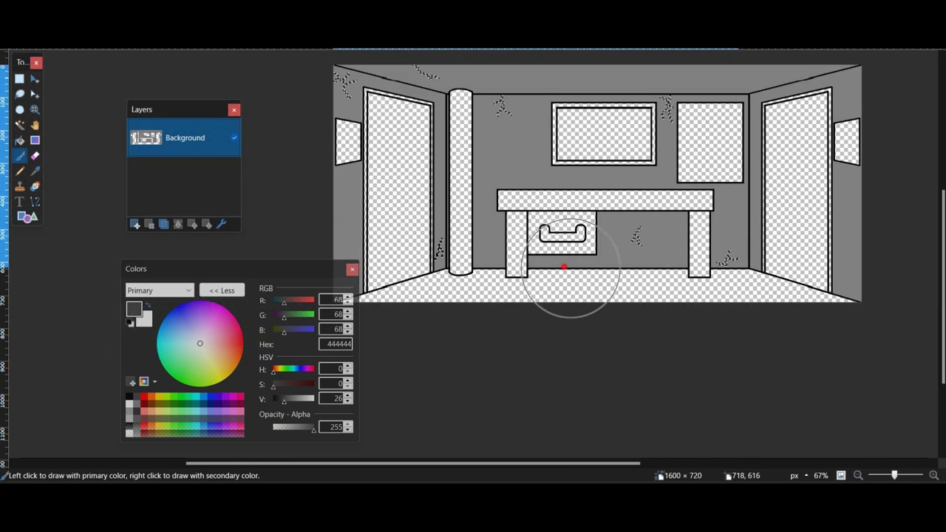
pyautogui.hotkey('ctrl', 'd')
# Select the interior of the pillar and paint it blue-grey 6C7D89
pyautogui.hscroll(4, 569, 266)
pyautogui.click(334, 158)
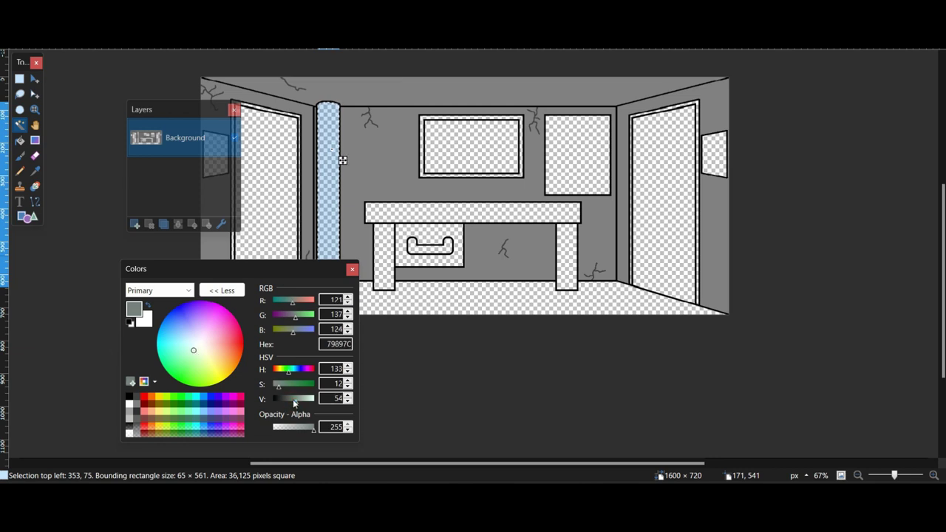
pyautogui.moveTo(444, 206); pyautogui.dragTo(140, 160)
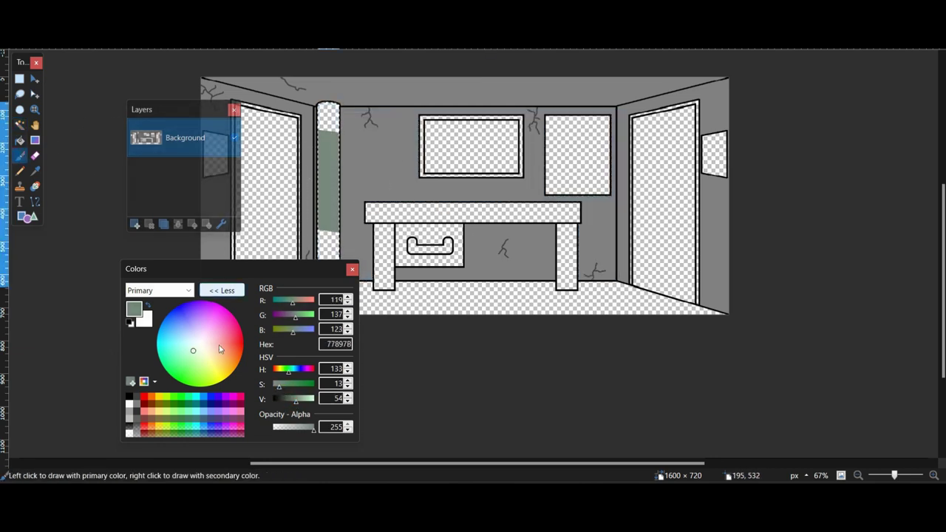
pyautogui.moveTo(330, 244); pyautogui.dragTo(327, 74)
# Draw a horizontal 505D66 line across the pillar near its base
pyautogui.hscroll(-2, 355, 89)
pyautogui.click(933, 475)
pyautogui.click(933, 475)
pyautogui.click(934, 475)
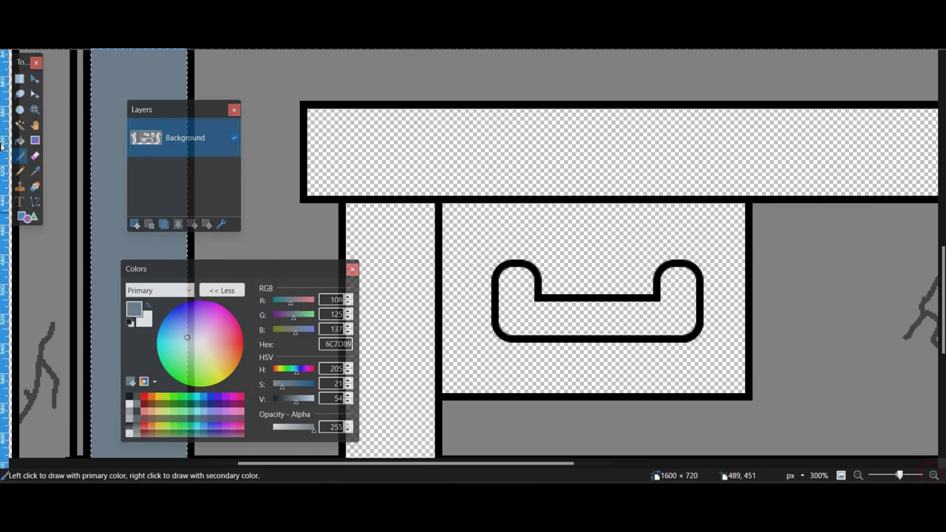
pyautogui.click(35, 202)
pyautogui.hscroll(-3, 199, 250)
pyautogui.scroll(-5, 306, 255)
pyautogui.hscroll(-3, 306, 254)
pyautogui.moveTo(326, 197); pyautogui.dragTo(547, 197)
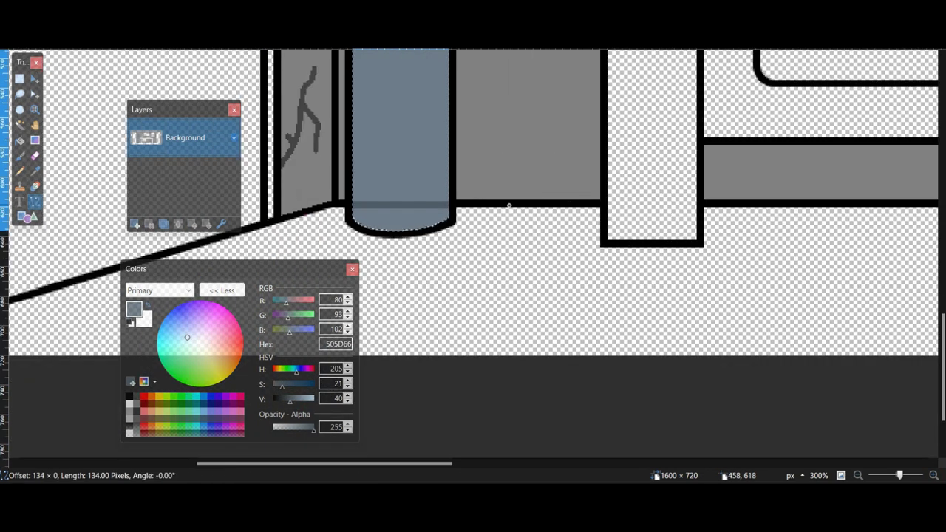
# Select a strip about 69 × 21 px around the pillar line, and undo back to before the line
pyautogui.click(19, 79)
pyautogui.click(92, 51)
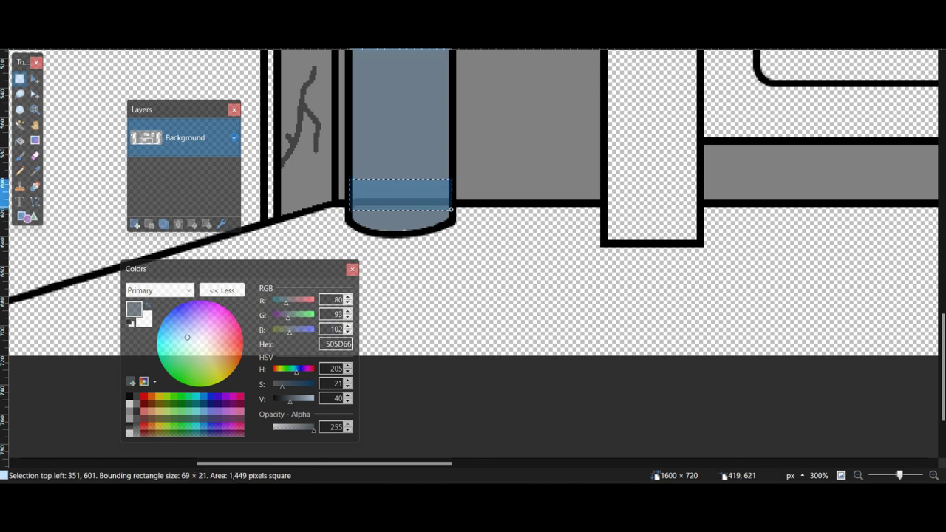
pyautogui.hotkey('ctrl', 'z')
pyautogui.hotkey('ctrl', 'z')
# Sample the pillar's blue-grey 6C7D89, clear its fill and repaint the pillar evenly with the Paintbrush
pyautogui.click(34, 171)
pyautogui.click(386, 174)
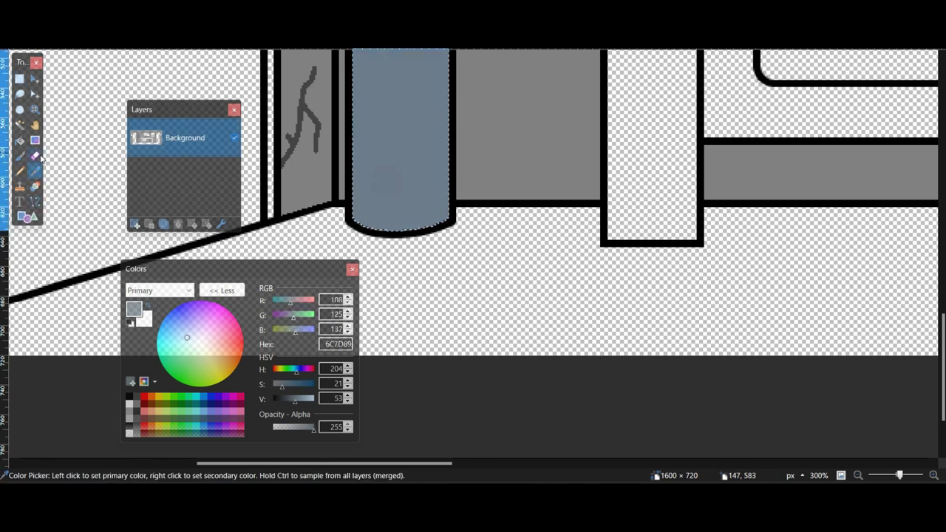
pyautogui.click(20, 125)
pyautogui.press('Delete')
pyautogui.click(255, 46)
pyautogui.click(244, 46)
pyautogui.click(20, 155)
pyautogui.scroll(9, 398, 245)
pyautogui.click(397, 244)
# Draw a darker 505D66 horizontal line across the pillar just above its base
pyautogui.scroll(-10, 418, 247)
pyautogui.press('s')
pyautogui.click(375, 135)
pyautogui.moveTo(295, 404); pyautogui.dragTo(290, 404)
pyautogui.press('o')
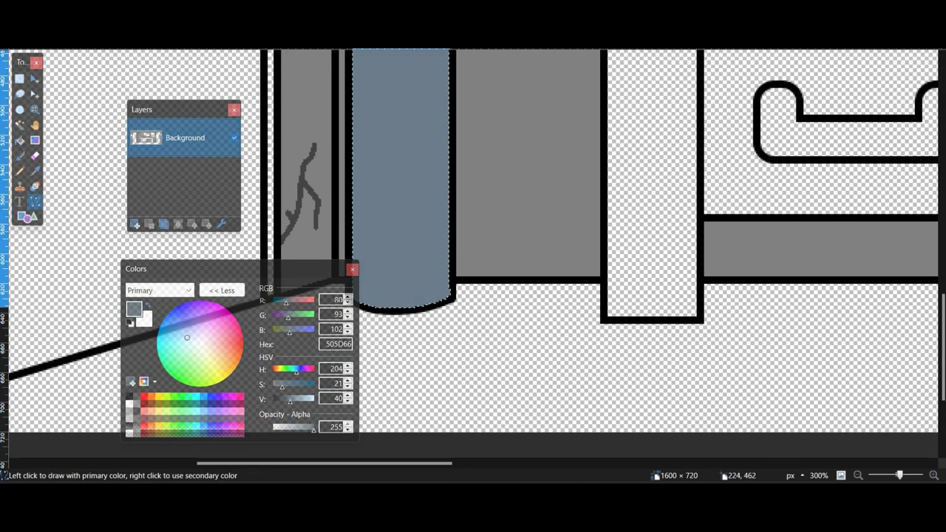
pyautogui.scroll(-2, 338, 195)
# Select a strip of the pillar containing the line and paste copies of it upward to form evenly spaced bands
pyautogui.press('s')
pyautogui.moveTo(348, 150); pyautogui.dragTo(430, 209)
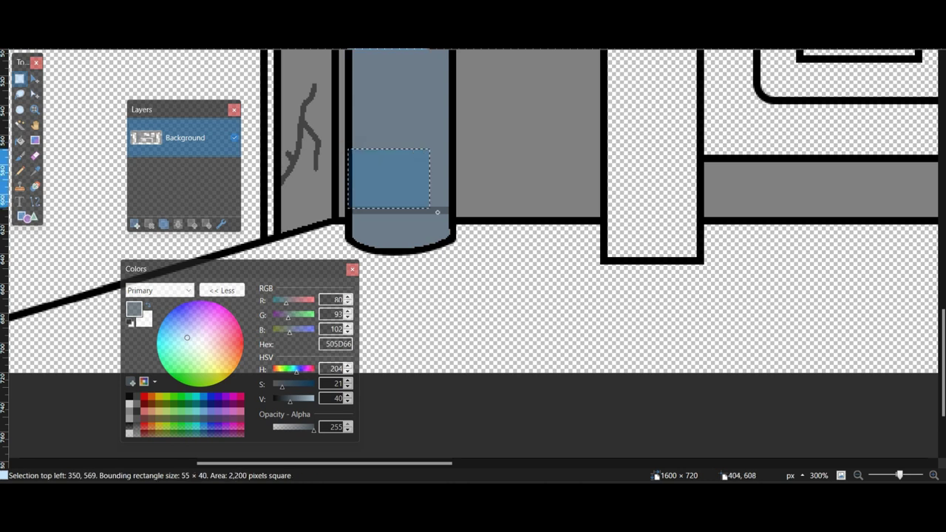
pyautogui.press('s')
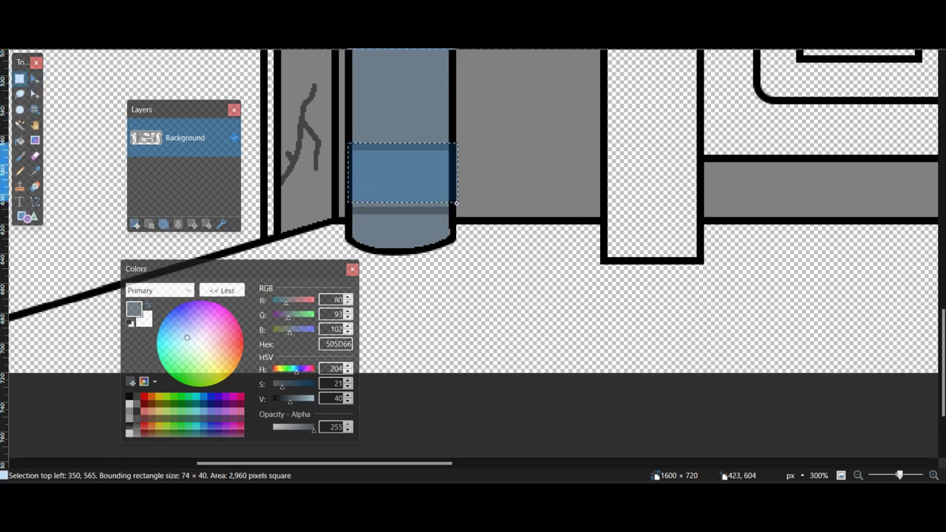
pyautogui.moveTo(382, 187); pyautogui.dragTo(386, 122)
pyautogui.scroll(2, 387, 122)
pyautogui.hotkey('ctrl', 'v')
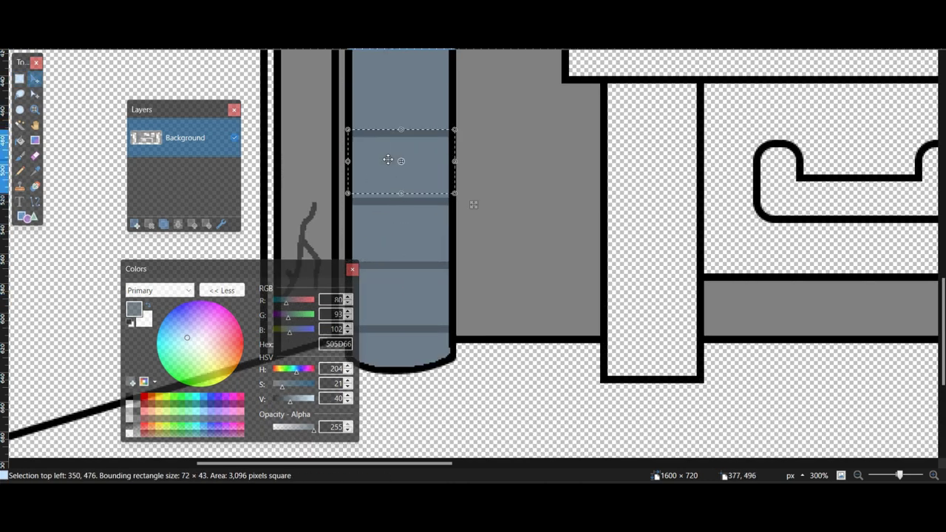
# Copy a block of the banded pillar about 68 × 130 px and paste it higher up the pillar
pyautogui.click(19, 77)
pyautogui.moveTo(348, 135); pyautogui.dragTo(384, 159)
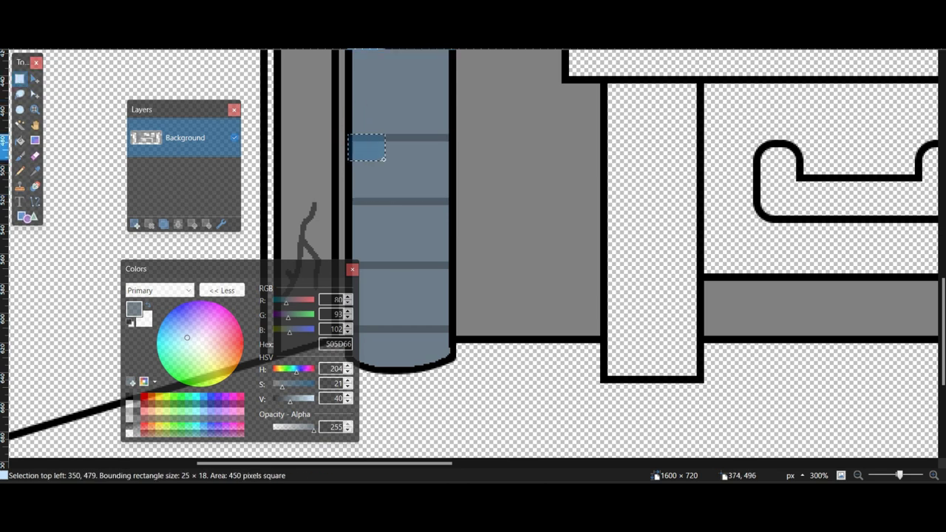
pyautogui.hotkey('ctrl', 'c')
pyautogui.hotkey('ctrl', 'v')
pyautogui.scroll(2, 451, 323)
pyautogui.moveTo(428, 335); pyautogui.dragTo(428, 144)
pyautogui.scroll(2, 428, 148)
pyautogui.hotkey('ctrl', 'v')
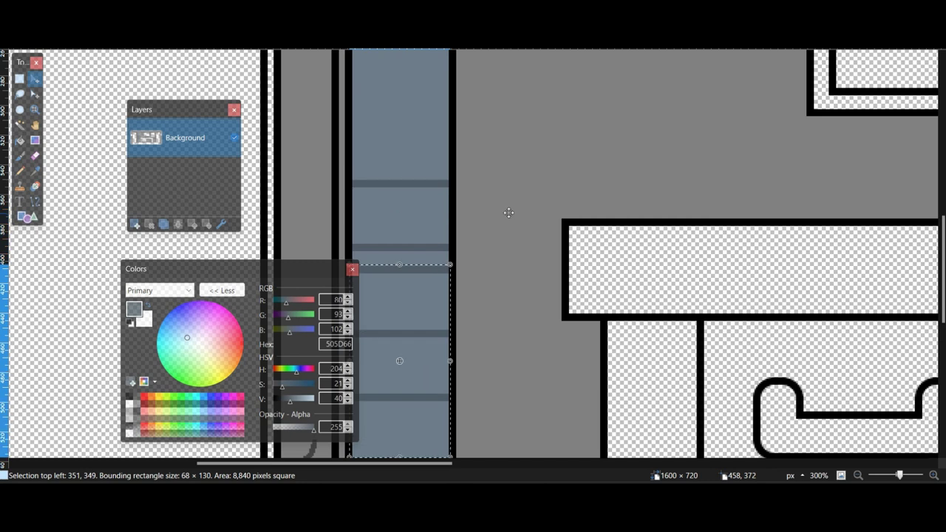
# Place further copies of the banded block up to the top of the pillar and clear the selection
pyautogui.scroll(1, 421, 314)
pyautogui.moveTo(412, 325); pyautogui.dragTo(419, 151)
pyautogui.moveTo(470, 319); pyautogui.dragTo(460, 259)
pyautogui.scroll(3, 460, 259)
pyautogui.hotkey('ctrl', 'v')
pyautogui.moveTo(433, 335); pyautogui.dragTo(429, 165)
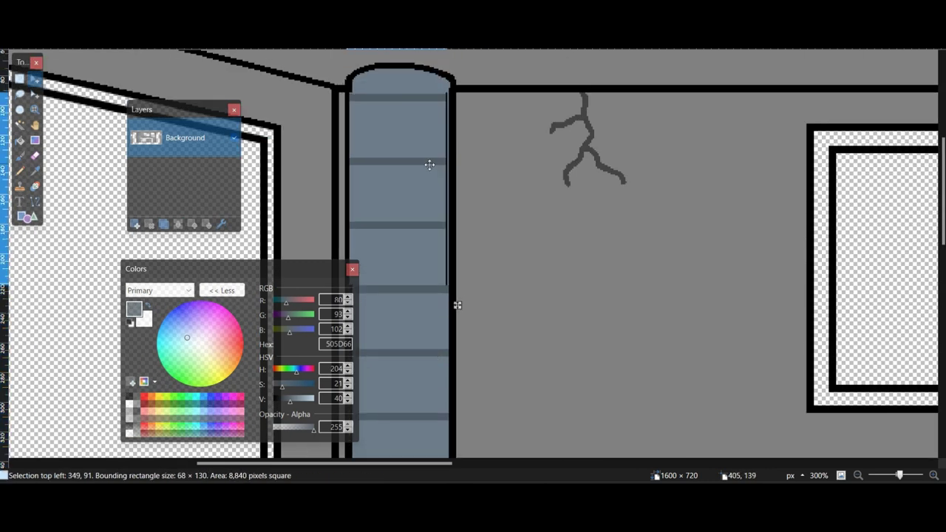
pyautogui.hotkey('ctrl', 'd')
# Select both door frames, the window frame and the side wall panels with the Magic Wand
pyautogui.doubleClick(858, 475)
pyautogui.scroll(-3, 628, 348)
pyautogui.hscroll(3, 465, 338)
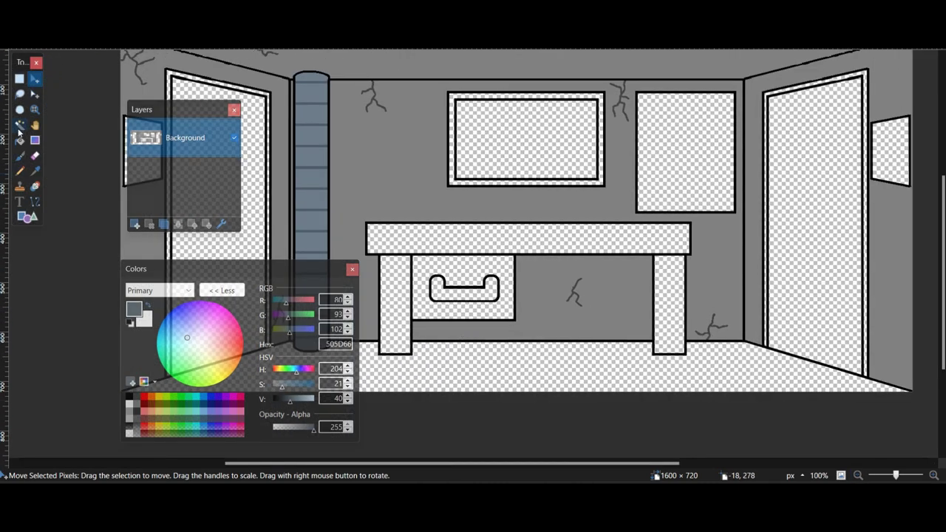
pyautogui.click(268, 97)
pyautogui.moveTo(301, 39); pyautogui.dragTo(294, 39)
pyautogui.keyDown('ctrl'); pyautogui.click(765, 152); pyautogui.keyUp('ctrl')
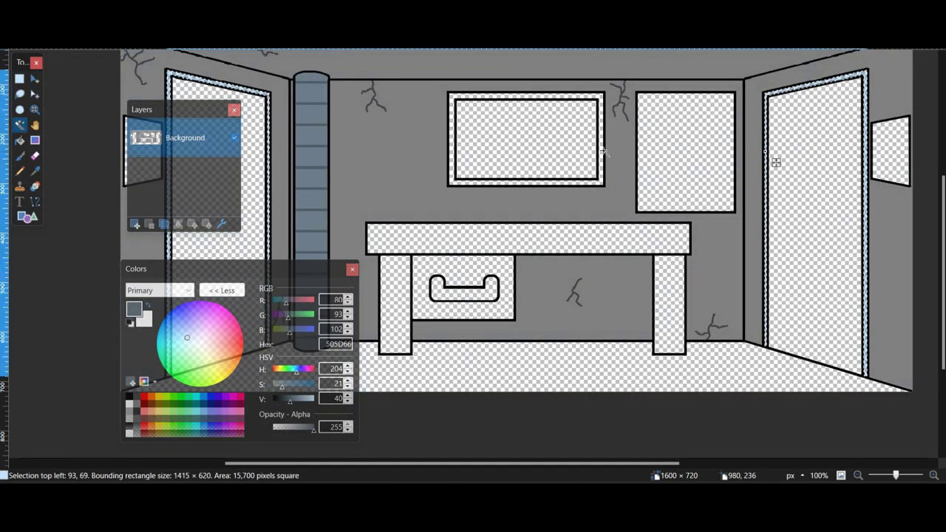
pyautogui.keyDown('ctrl'); pyautogui.click(600, 149); pyautogui.keyUp('ctrl')
pyautogui.moveTo(168, 109); pyautogui.dragTo(262, 122)
pyautogui.press('k')
pyautogui.click(130, 204)
# Paint the selected frames and side wall panels grey 5B5B5B and clear the selection
pyautogui.press('b')
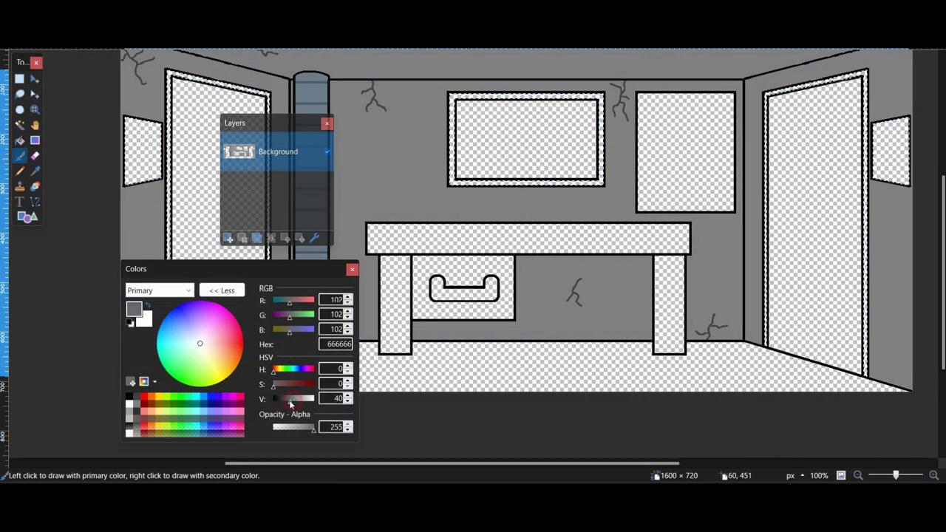
pyautogui.moveTo(144, 196); pyautogui.dragTo(181, 111)
pyautogui.moveTo(290, 399); pyautogui.dragTo(288, 400)
pyautogui.moveTo(160, 158); pyautogui.dragTo(169, 350)
pyautogui.moveTo(477, 140)
pyautogui.mouseDown()
pyautogui.moveTo(596, 113)
pyautogui.moveTo(822, 356)
pyautogui.moveTo(887, 156)
pyautogui.mouseUp()
pyautogui.hotkey('ctrl', 'd')
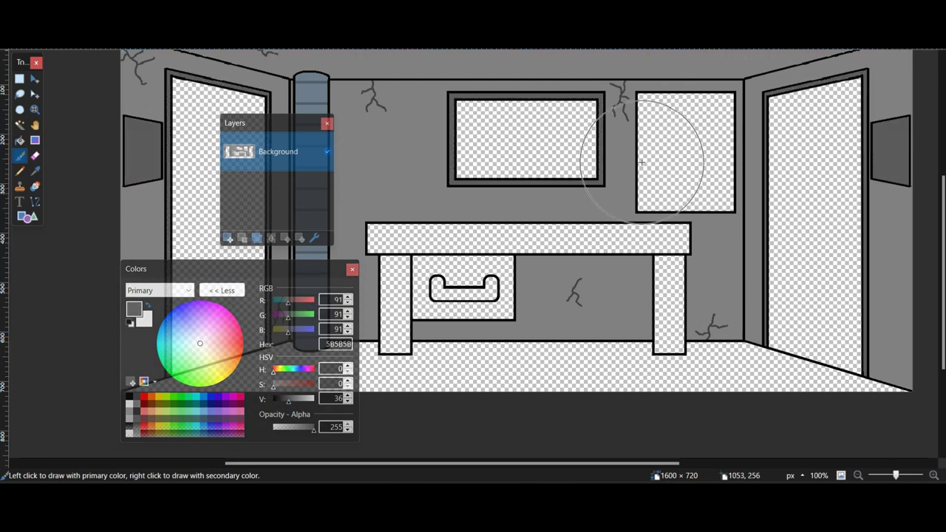
# Select the desk drawer's handle and paint it light grey C0C0C0
pyautogui.scroll(-1, 357, 235)
pyautogui.click(439, 235)
pyautogui.click(129, 419)
pyautogui.press('b')
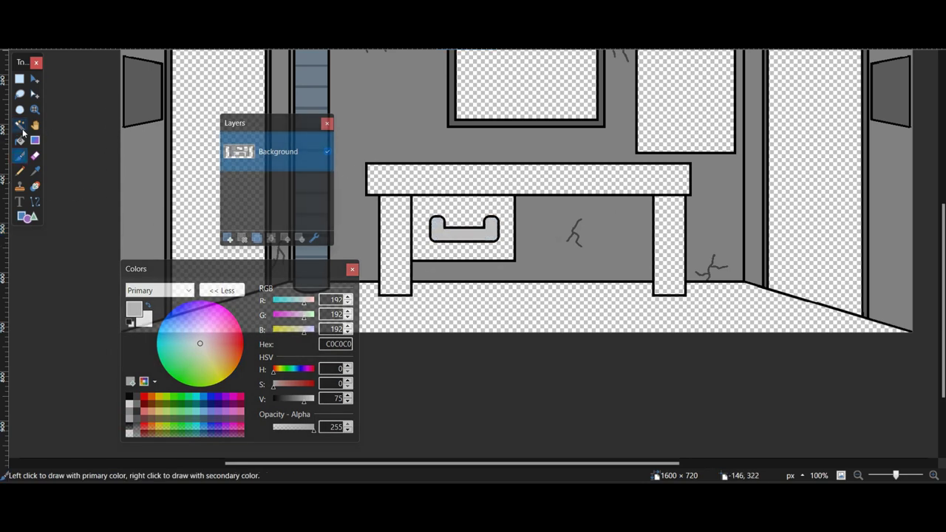
# Select the floor, paint it light grey E8E8E8 and clear the selection
pyautogui.click(22, 129)
pyautogui.click(465, 305)
pyautogui.moveTo(307, 403); pyautogui.dragTo(311, 403)
pyautogui.click(20, 156)
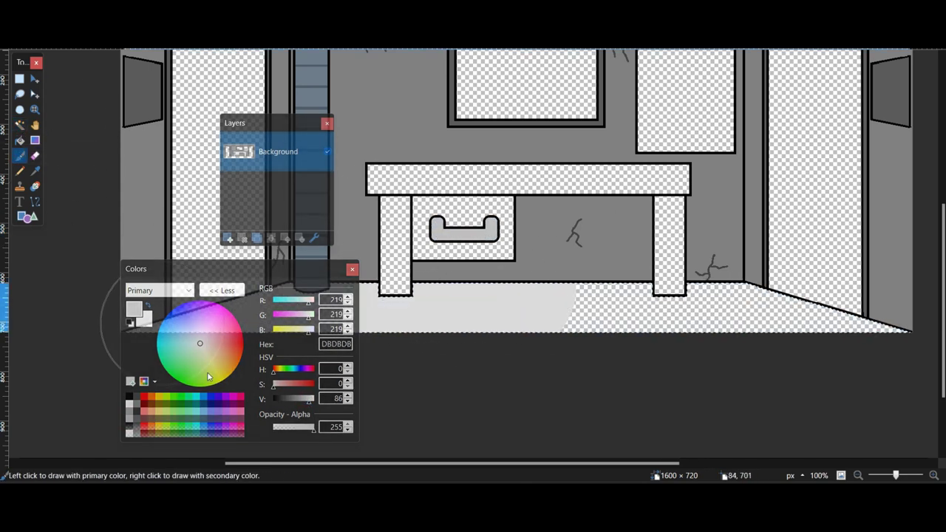
pyautogui.moveTo(613, 318)
pyautogui.mouseDown()
pyautogui.moveTo(507, 331)
pyautogui.moveTo(877, 329)
pyautogui.mouseUp()
pyautogui.scroll(1, 870, 312)
pyautogui.hotkey('ctrl', 'd')
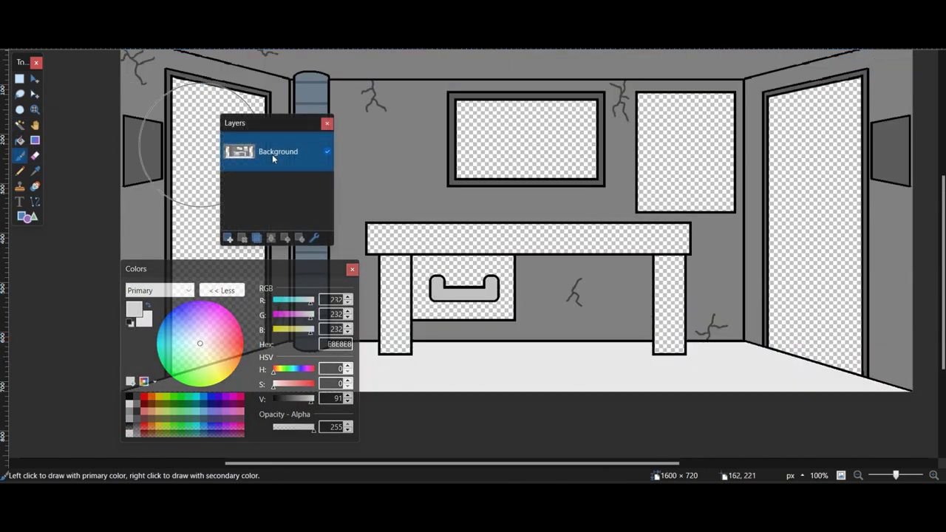
# Reselect the floor with the Magic Wand and set the primary colour to CECECE
pyautogui.scroll(1, 433, 184)
pyautogui.moveTo(433, 184); pyautogui.dragTo(533, 101)
pyautogui.click(20, 126)
pyautogui.click(436, 334)
pyautogui.moveTo(436, 334); pyautogui.dragTo(385, 294)
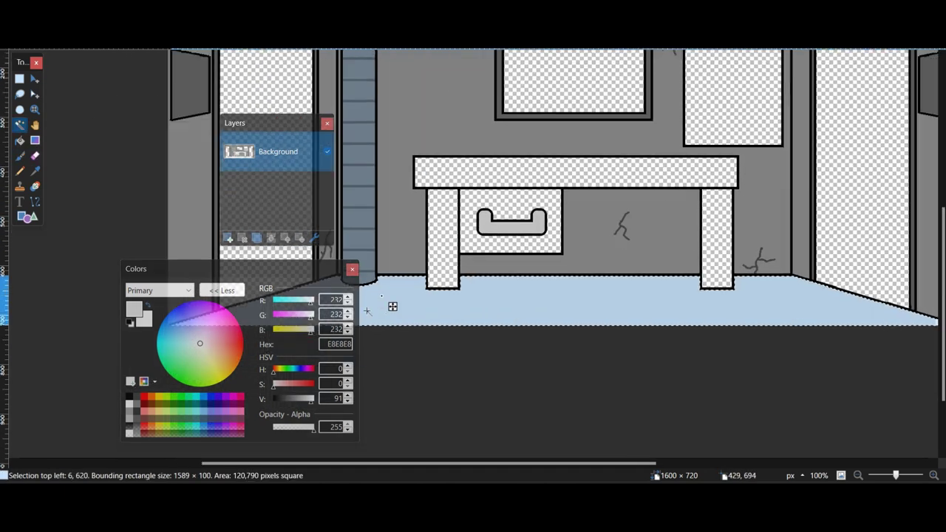
pyautogui.moveTo(311, 403); pyautogui.dragTo(306, 403)
# Draw nested CECECE rectangle outlines over the selected floor so their sides form vertical tile lines
pyautogui.click(30, 219)
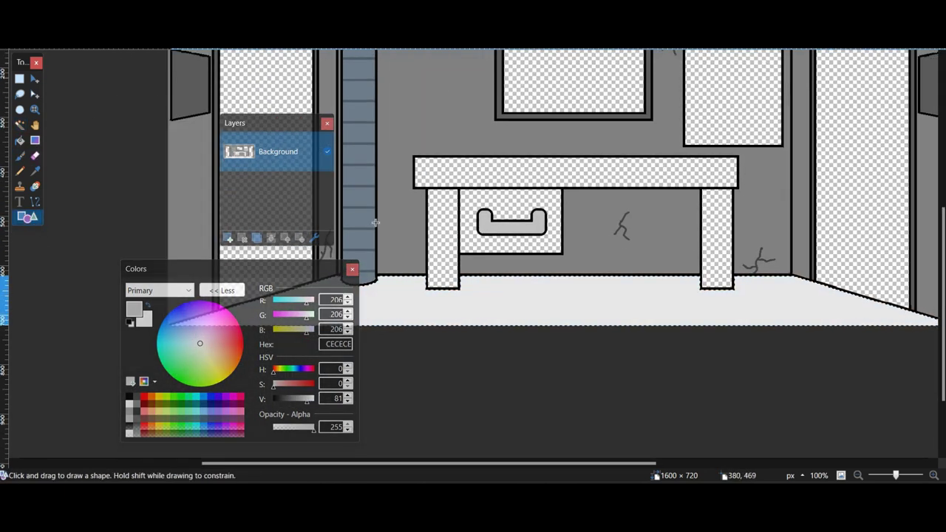
pyautogui.moveTo(376, 221); pyautogui.dragTo(455, 176)
pyautogui.moveTo(418, 211); pyautogui.dragTo(872, 397)
pyautogui.press('Return')
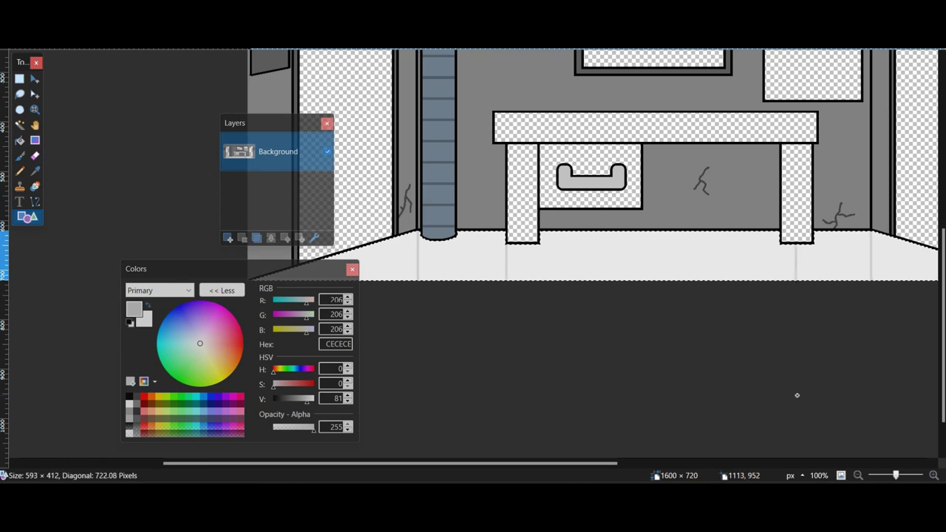
pyautogui.press('Return')
pyautogui.moveTo(473, 348); pyautogui.dragTo(651, 373)
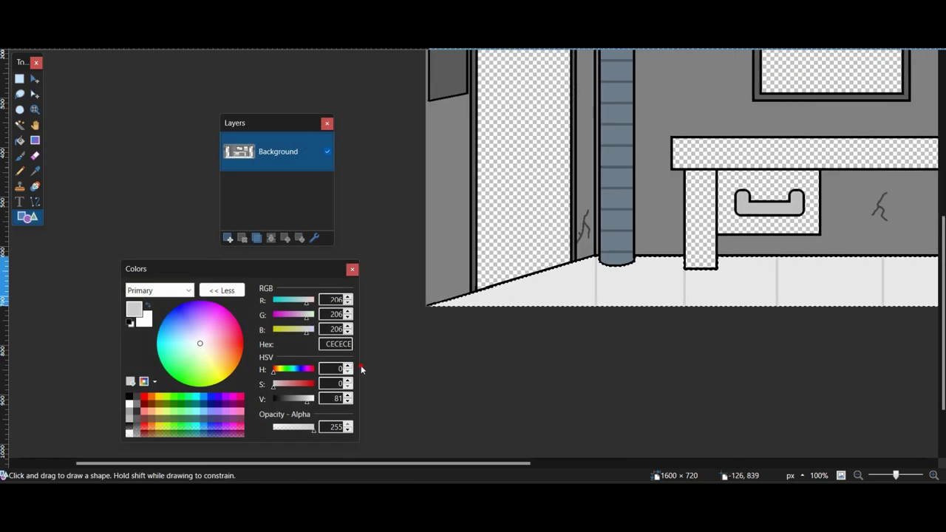
# Draw a wide rectangle outline, about 1655 × 114 px, as the floor's horizontal tile line and clear the selection
pyautogui.moveTo(565, 277); pyautogui.dragTo(940, 290)
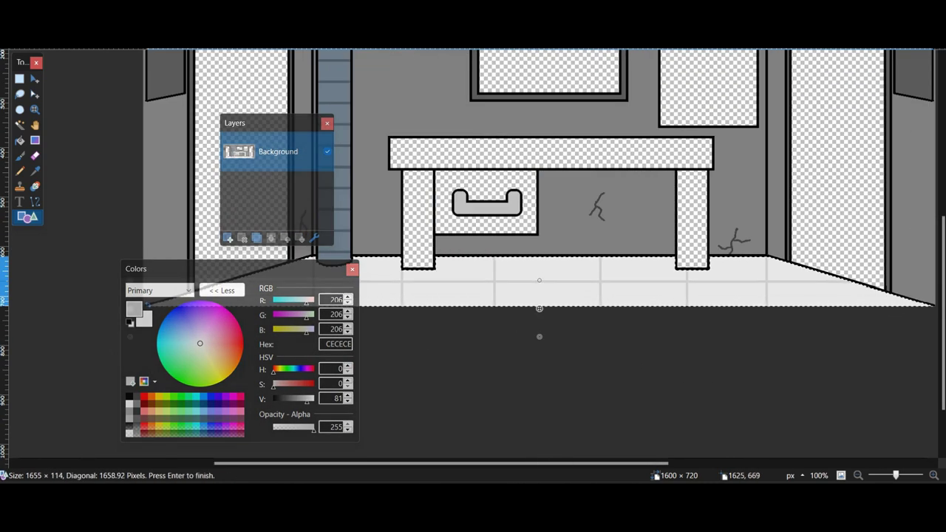
pyautogui.press('Return')
pyautogui.scroll(1, 702, 276)
pyautogui.scroll(2, 702, 275)
# Sample E8E8E8 from a floor tile, select the blank poster on the back wall and paint it that colour
pyautogui.click(35, 171)
pyautogui.scroll(-3, 451, 299)
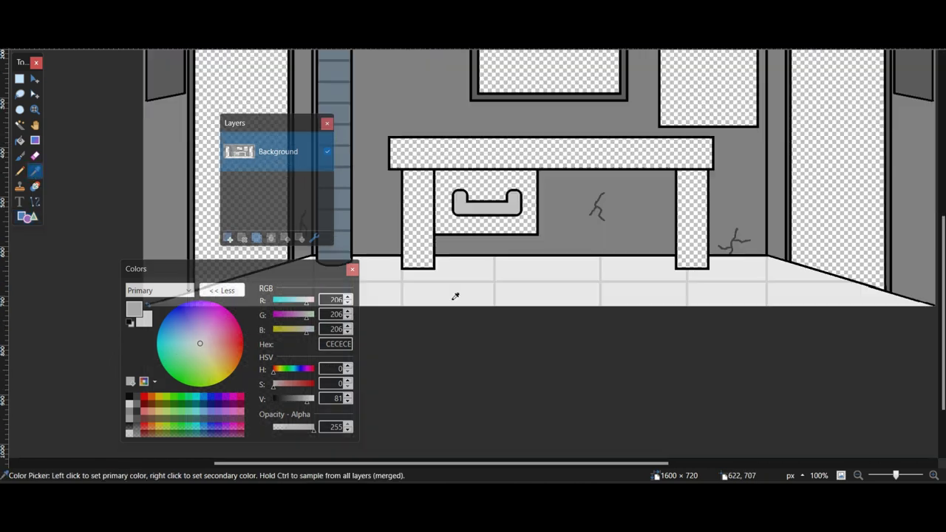
pyautogui.click(451, 300)
pyautogui.click(20, 125)
pyautogui.scroll(1, 765, 226)
pyautogui.click(713, 148)
pyautogui.click(20, 155)
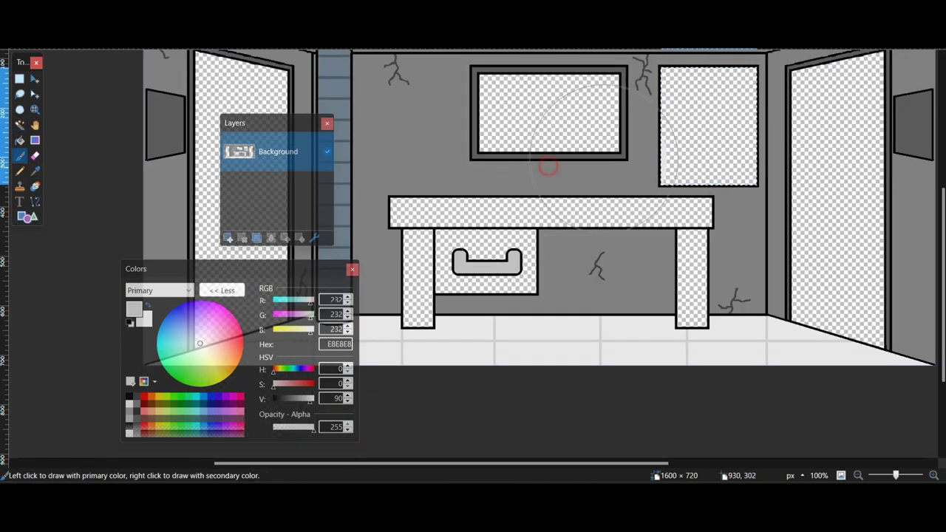
pyautogui.moveTo(605, 158); pyautogui.dragTo(709, 130)
# Paint a small black 000000 dot at the top centre of the poster as its pin
pyautogui.click(130, 398)
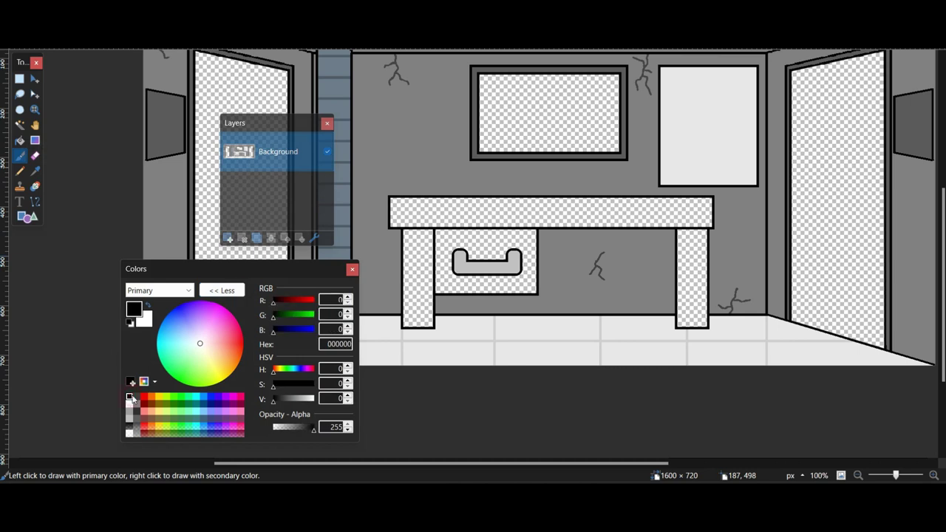
pyautogui.scroll(5, 141, 61)
pyautogui.scroll(-2, 699, 227)
pyautogui.scroll(-1, 615, 224)
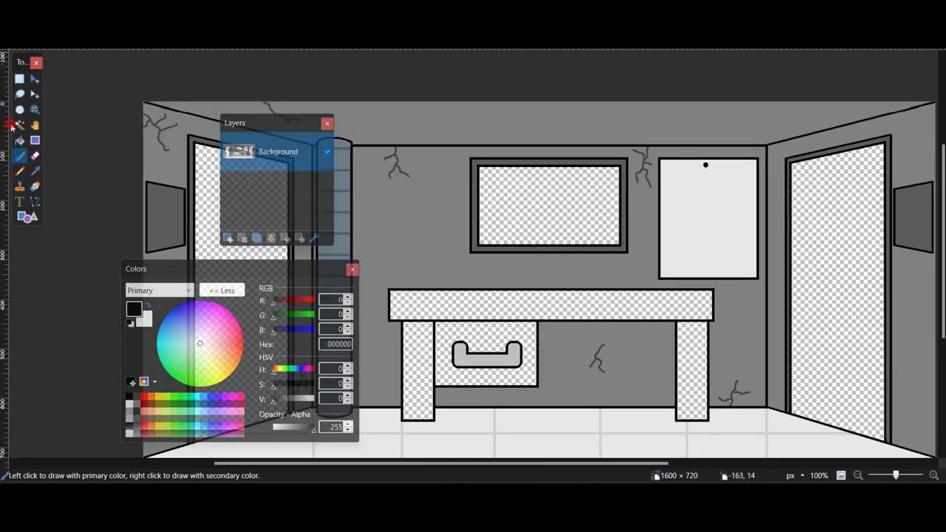
# Select both doorways and the window opening and paint them black 000000
pyautogui.click(205, 168)
pyautogui.keyDown('ctrl'); pyautogui.click(562, 217); pyautogui.keyUp('ctrl')
pyautogui.keyDown('ctrl'); pyautogui.click(821, 285); pyautogui.keyUp('ctrl')
pyautogui.click(20, 156)
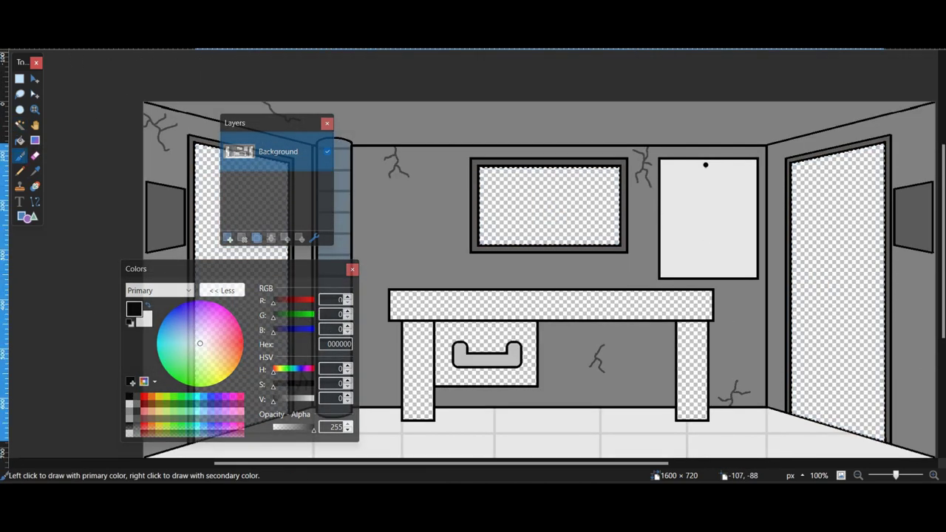
pyautogui.moveTo(166, 145); pyautogui.dragTo(201, 428)
pyautogui.moveTo(694, 397)
pyautogui.mouseDown()
pyautogui.moveTo(716, 188)
pyautogui.moveTo(464, 138)
pyautogui.mouseUp()
# Select the desk's top, legs and drawer front, paint them very dark grey and clear the selection
pyautogui.scroll(-1, 402, 206)
pyautogui.click(418, 303)
pyautogui.keyDown('ctrl'); pyautogui.click(479, 274); pyautogui.keyUp('ctrl')
pyautogui.keyDown('ctrl'); pyautogui.click(490, 243); pyautogui.keyUp('ctrl')
pyautogui.keyDown('ctrl'); pyautogui.click(692, 291); pyautogui.keyUp('ctrl')
pyautogui.click(279, 399)
pyautogui.click(20, 155)
pyautogui.moveTo(443, 302)
pyautogui.mouseDown()
pyautogui.moveTo(597, 272)
pyautogui.moveTo(641, 275)
pyautogui.mouseUp()
pyautogui.hotkey('ctrl', 'd')
# Letter the blank poster in black with the heading "NOTICE" and body text beginning "After the closure of Freddy Fazbear's Pizza Place II, the old"
pyautogui.moveTo(638, 221)
pyautogui.mouseDown()
pyautogui.moveTo(619, 274)
pyautogui.moveTo(509, 254)
pyautogui.mouseUp()
pyautogui.click(129, 397)
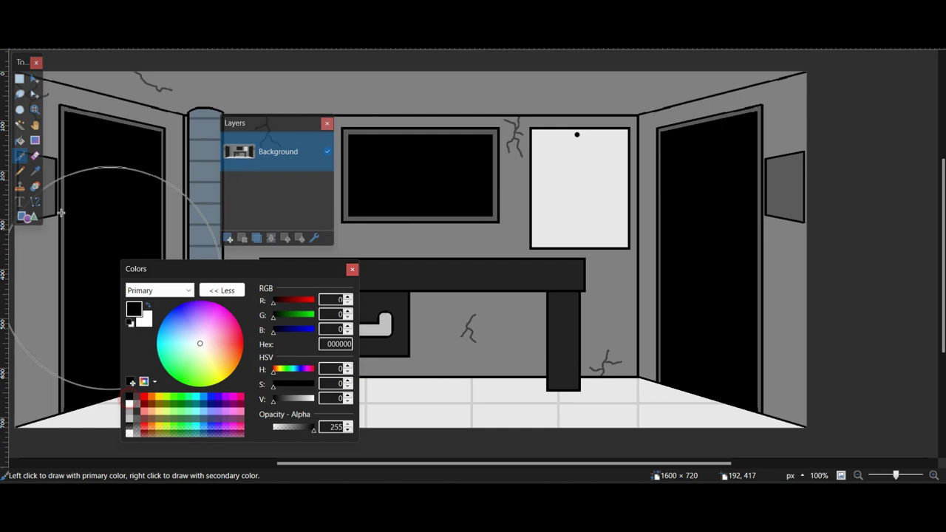
pyautogui.click(20, 201)
pyautogui.click(118, 41)
pyautogui.scroll(15, 132, 102)
pyautogui.click(133, 103)
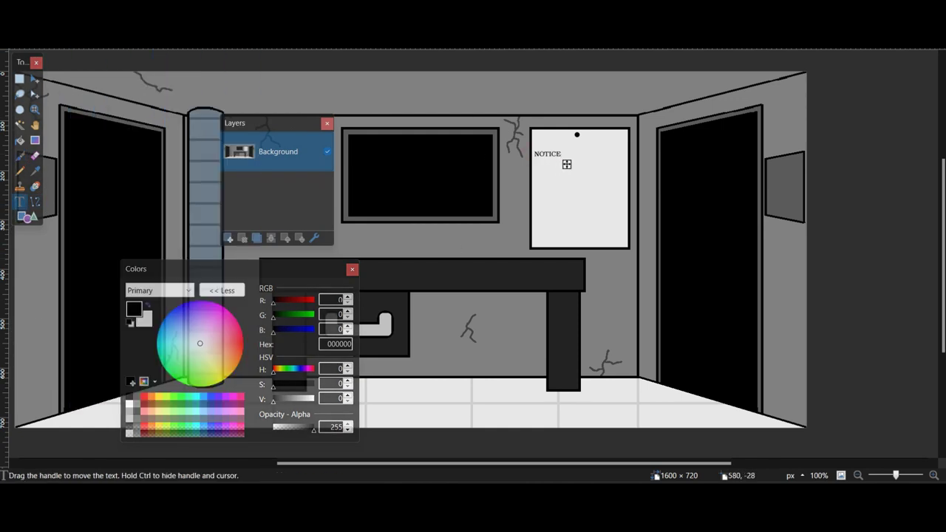
pyautogui.click(118, 41)
pyautogui.click(109, 62)
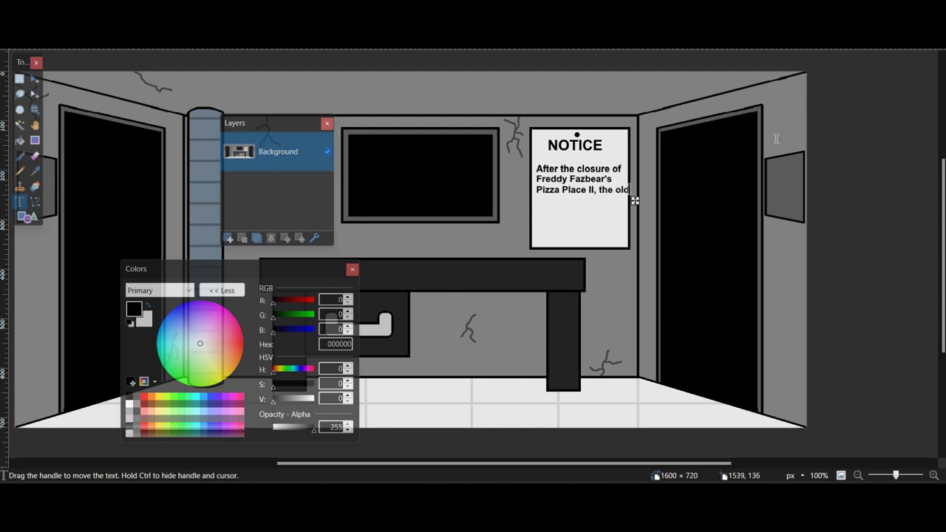
pyautogui.moveTo(634, 200); pyautogui.dragTo(635, 200)
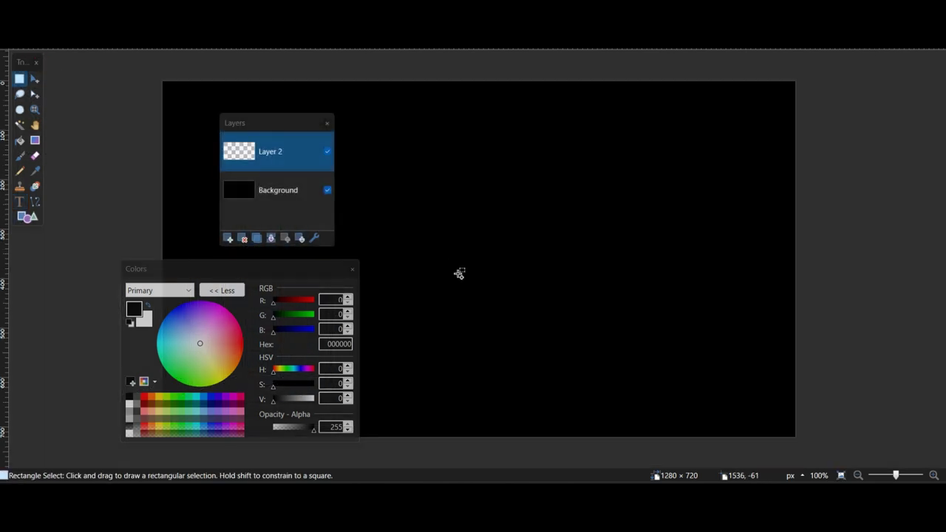
# Paste the full-length animatronic into the black 1280 × 720 image, keeping the canvas size, then scale and position it near the centre
pyautogui.hotkey('ctrl', 'v')
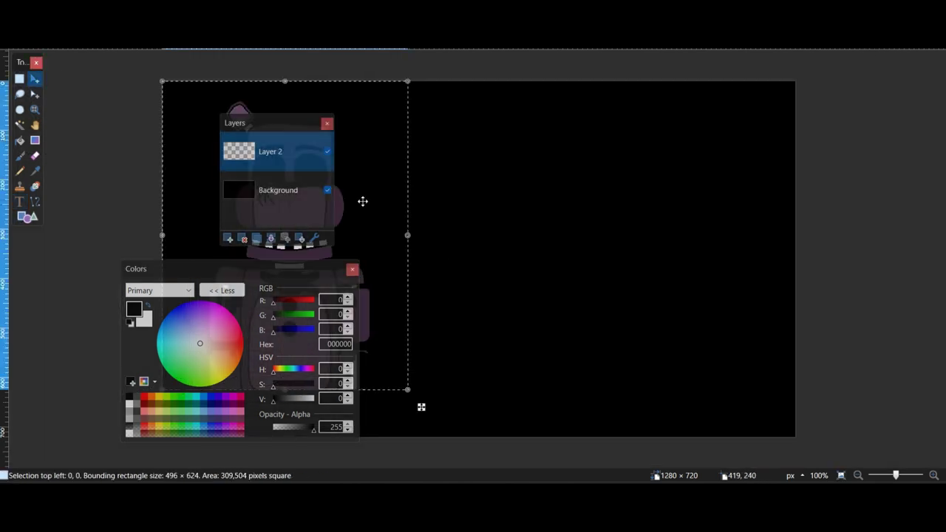
pyautogui.moveTo(408, 389); pyautogui.dragTo(529, 379)
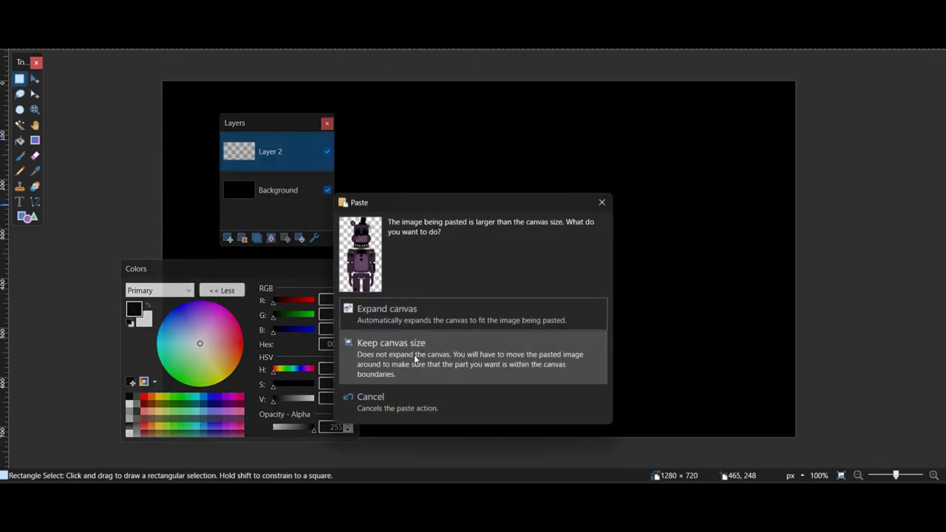
pyautogui.click(391, 342)
pyautogui.moveTo(392, 342); pyautogui.dragTo(569, 157)
pyautogui.moveTo(580, 77); pyautogui.dragTo(551, 122)
pyautogui.moveTo(478, 296); pyautogui.dragTo(505, 229)
pyautogui.moveTo(362, 59); pyautogui.dragTo(373, 68)
pyautogui.moveTo(442, 155); pyautogui.dragTo(421, 157)
pyautogui.hotkey('ctrl', 'd')
# Darken the animatronic by brushing black at opacity 128 over it, and merge the result into the Background layer
pyautogui.click(129, 426)
pyautogui.click(20, 156)
pyautogui.moveTo(482, 135); pyautogui.dragTo(479, 391)
pyautogui.moveTo(466, 148); pyautogui.dragTo(572, 509)
pyautogui.hotkey('ctrl', 'm')
# Copy the whole darkened picture and paste it into a new 1280 × 720 image
pyautogui.hotkey('ctrl', 'a')
pyautogui.hotkey('ctrl', 'n')
pyautogui.click(469, 312)
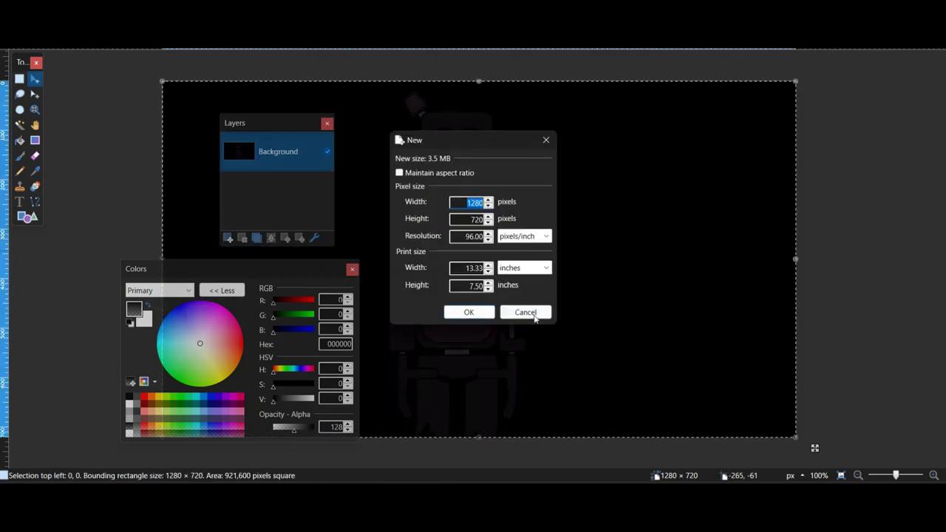
pyautogui.click(525, 312)
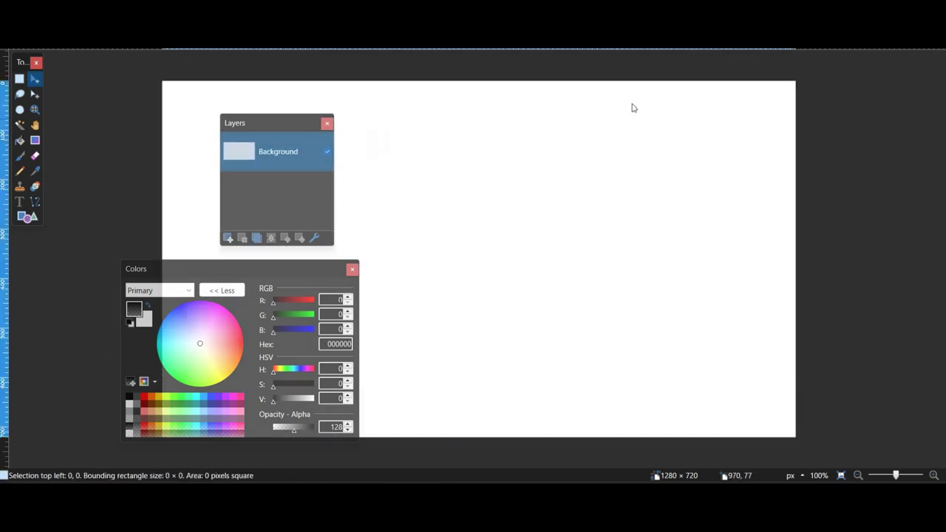
pyautogui.hotkey('ctrl', 'v')
pyautogui.hotkey('ctrl', 'd')
# Set up the Text tool with white FFFFFF at full opacity and a different font
pyautogui.click(19, 202)
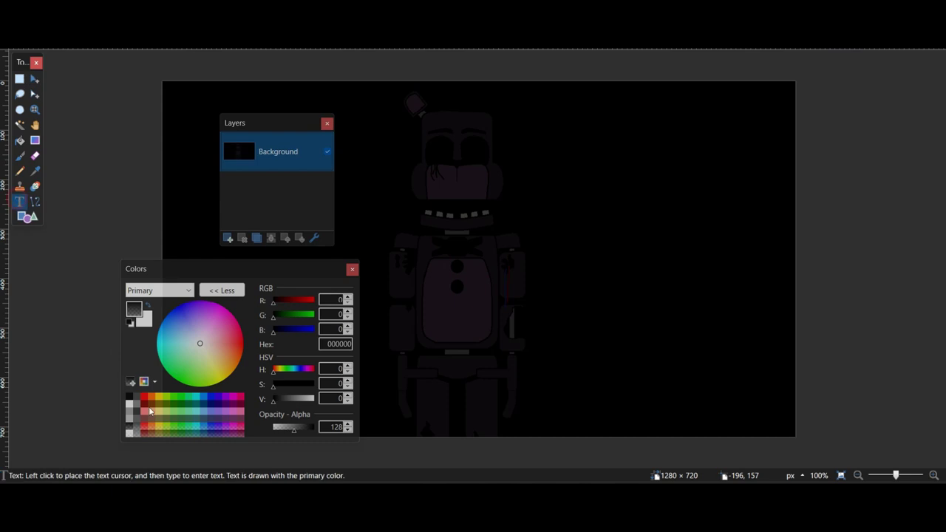
pyautogui.click(130, 405)
pyautogui.click(130, 42)
pyautogui.scroll(-15, 133, 79)
pyautogui.click(119, 228)
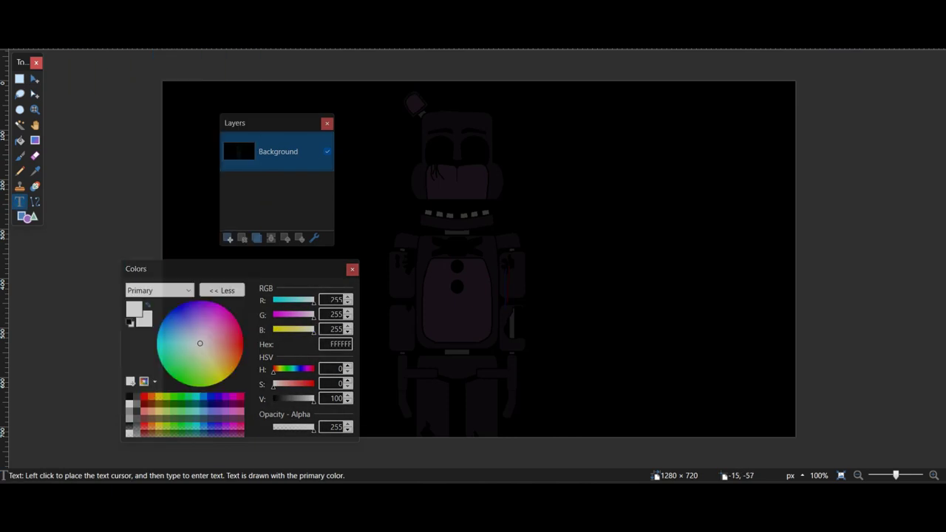
# Add a layer, move the Layers and Colors windows aside, and place a white "..." caption across the animatronic's legs
pyautogui.hotkey('ctrl', 'shift', 'n')
pyautogui.moveTo(273, 123); pyautogui.dragTo(131, 116)
pyautogui.moveTo(241, 268); pyautogui.dragTo(131, 303)
pyautogui.click(354, 393)
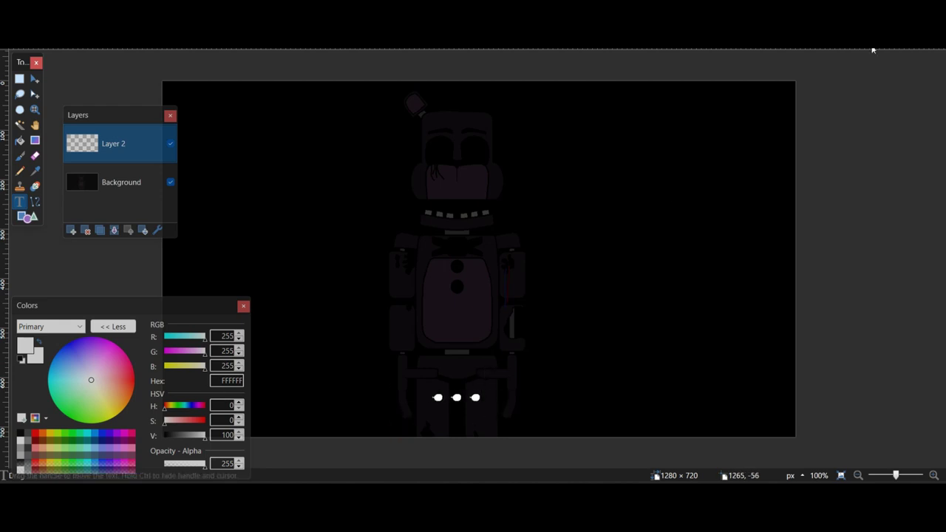
# Replace the dots with the caption "THEY BETRAYED YOU", centre it near the lower edge and save the frame as PNG 02
pyautogui.hotkey('ctrl', 'z')
pyautogui.hotkey('ctrl', 'z')
pyautogui.click(333, 388)
pyautogui.write('THEY BETRAYED YOU')
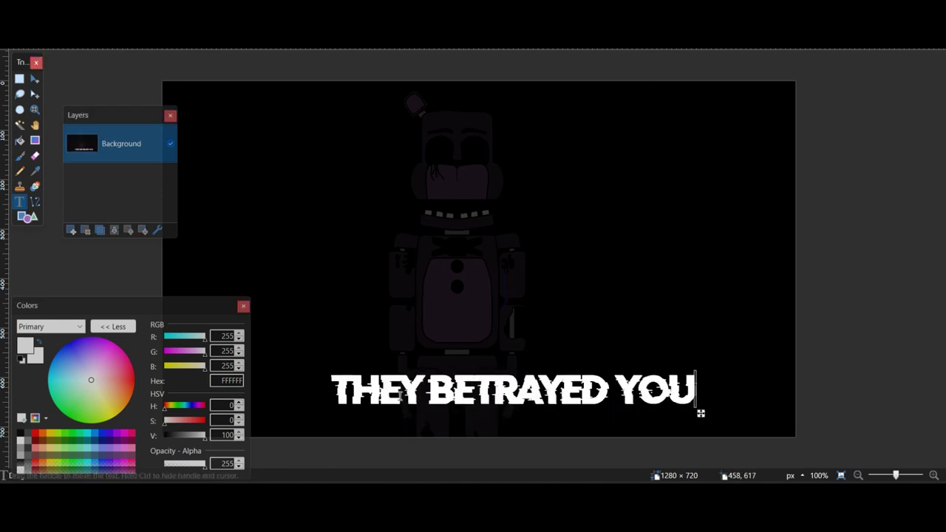
pyautogui.moveTo(701, 413); pyautogui.dragTo(663, 416)
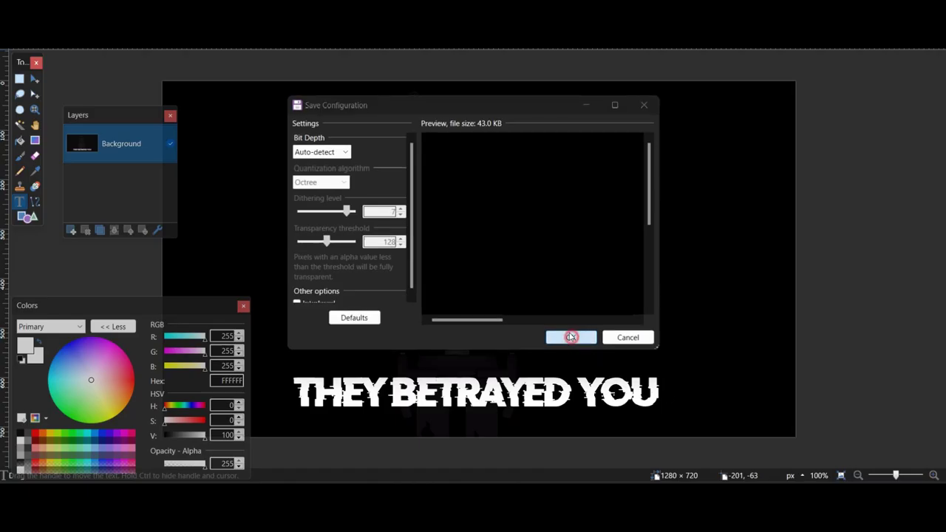
pyautogui.click(569, 337)
# Replace the caption with "THEY LEFT YOU FOR DEAD", centre it near the lower edge and save the frame as 03
pyautogui.hotkey('ctrl', 'z')
pyautogui.click(349, 405)
pyautogui.write('THEY LEFT YOU FOR DEAD')
pyautogui.moveTo(789, 431); pyautogui.dragTo(693, 412)
pyautogui.hotkey('ctrl', 's')
pyautogui.write('03')
pyautogui.press('Return')
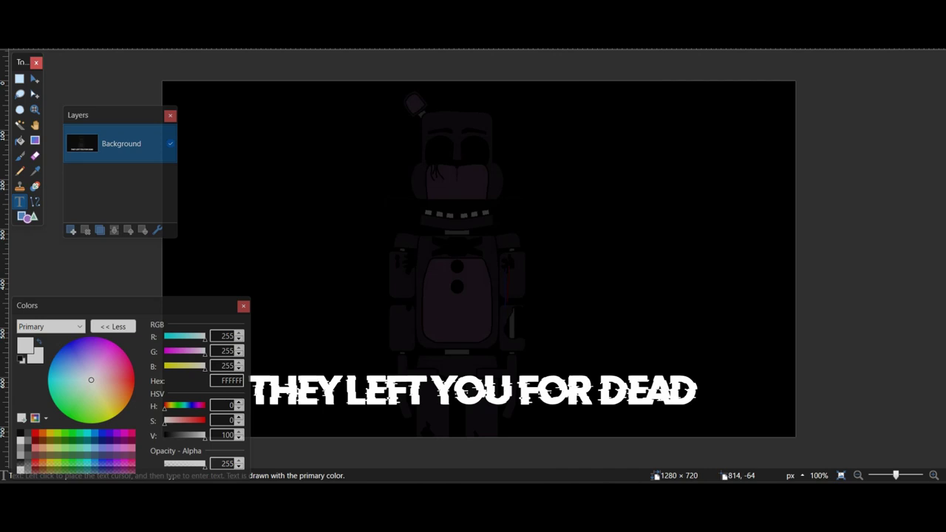
# Replace the caption with "ENTER THE FACTORY", centre it near the lower edge and save the frame as PNG 04
pyautogui.hotkey('ctrl', 'z')
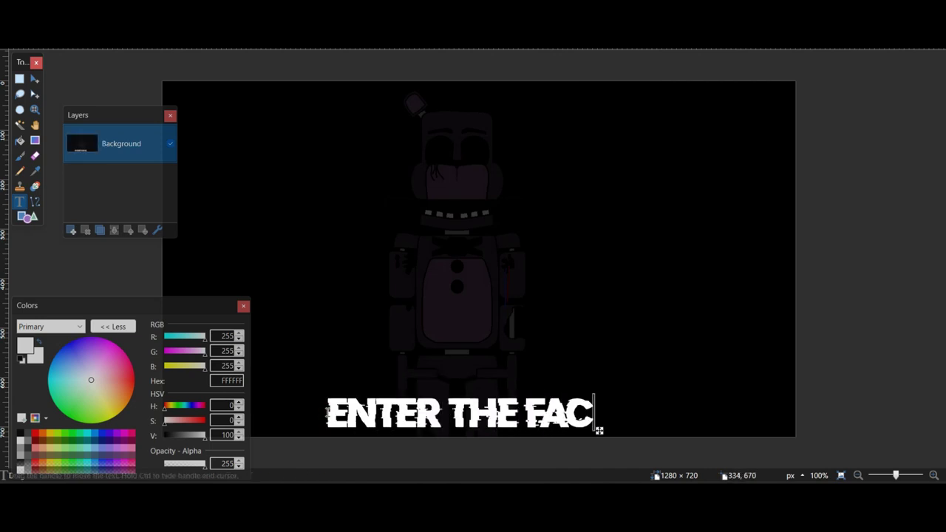
pyautogui.moveTo(693, 427); pyautogui.dragTo(672, 408)
pyautogui.hotkey('ctrl', 'shift', 's')
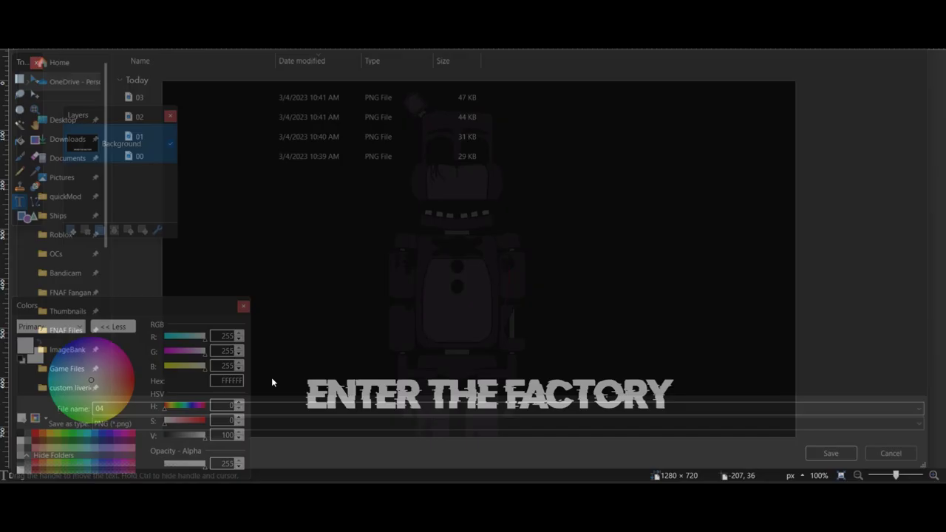
# Replace the caption with "SABOTAGE THEIR PLANS", centre it near the lower edge and save the frame as a separate PNG
pyautogui.hotkey('ctrl', 'z')
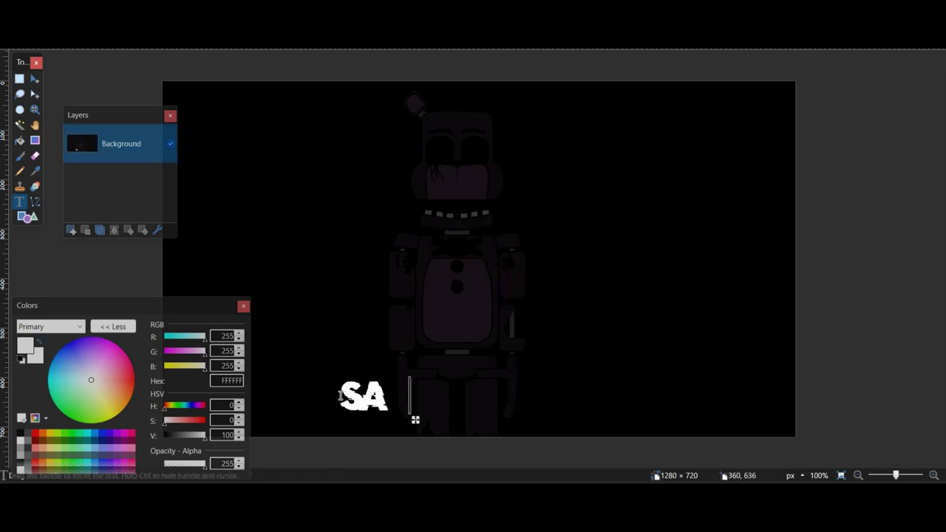
pyautogui.write('BOTAGE THEIR PLANS')
pyautogui.moveTo(749, 418); pyautogui.dragTo(699, 422)
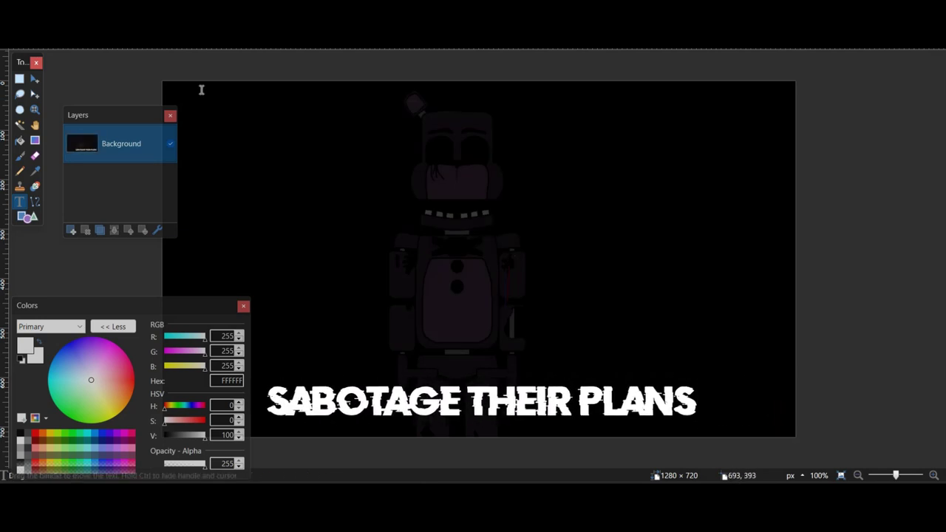
pyautogui.hotkey('ctrl', 'shift', 's')
pyautogui.press('Return')
pyautogui.click(578, 337)
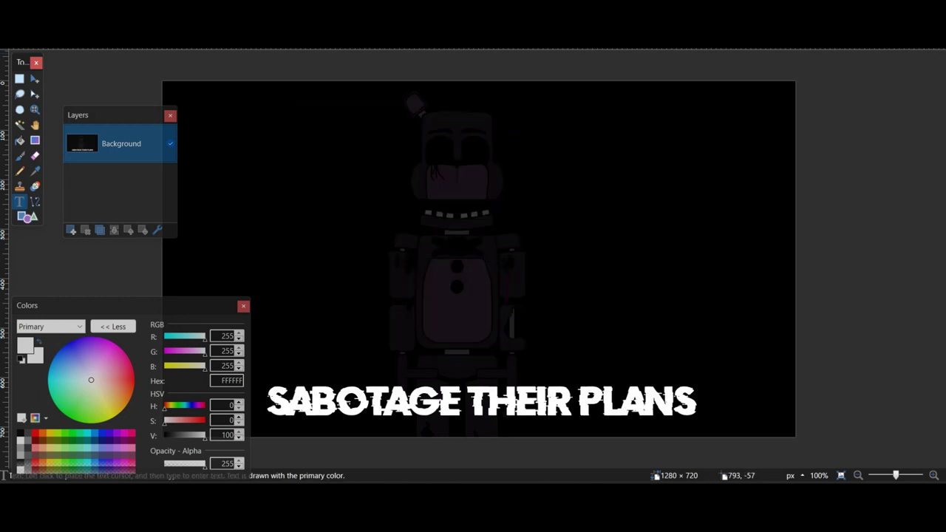
# Replace the caption with "FIND ME WHEN THE JOB IS DONE", centre it near the lower edge and save the frame as 06
pyautogui.hotkey('ctrl', 'z')
pyautogui.click(311, 416)
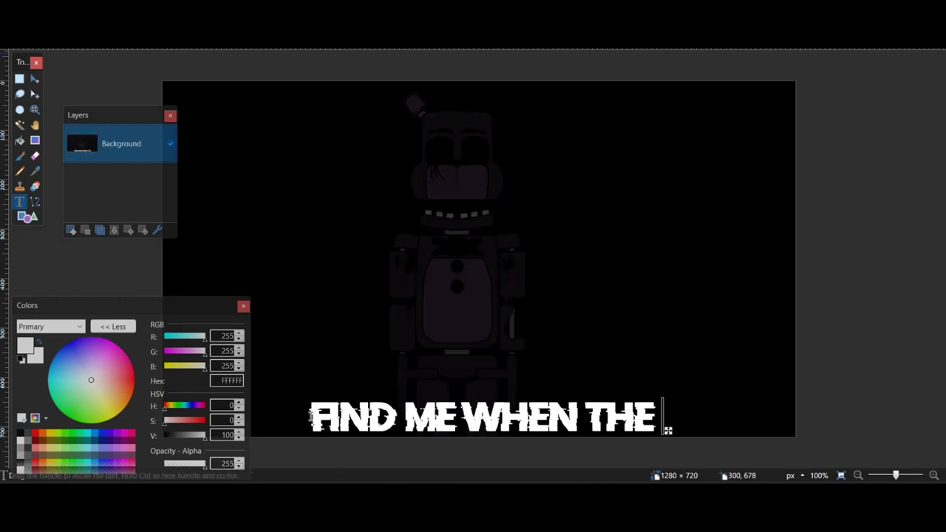
pyautogui.moveTo(785, 430); pyautogui.dragTo(663, 427)
pyautogui.write('OB IS DONE')
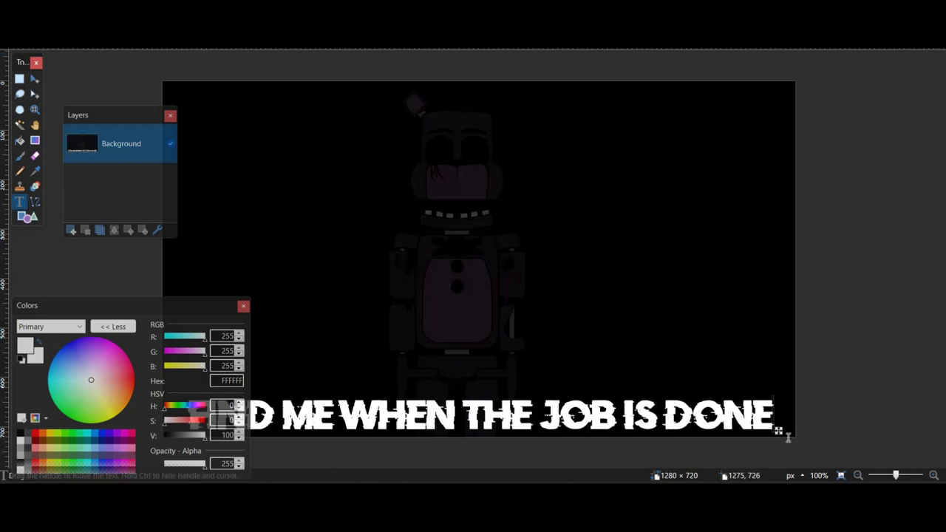
pyautogui.moveTo(788, 437); pyautogui.dragTo(791, 434)
pyautogui.write('06')
pyautogui.press('Return')
pyautogui.click(567, 332)
# Paint a white dot in each of the animatronic's eye sockets and save the frame as 07
pyautogui.click(20, 79)
pyautogui.moveTo(135, 63); pyautogui.dragTo(820, 449)
pyautogui.hotkey('ctrl', 'v')
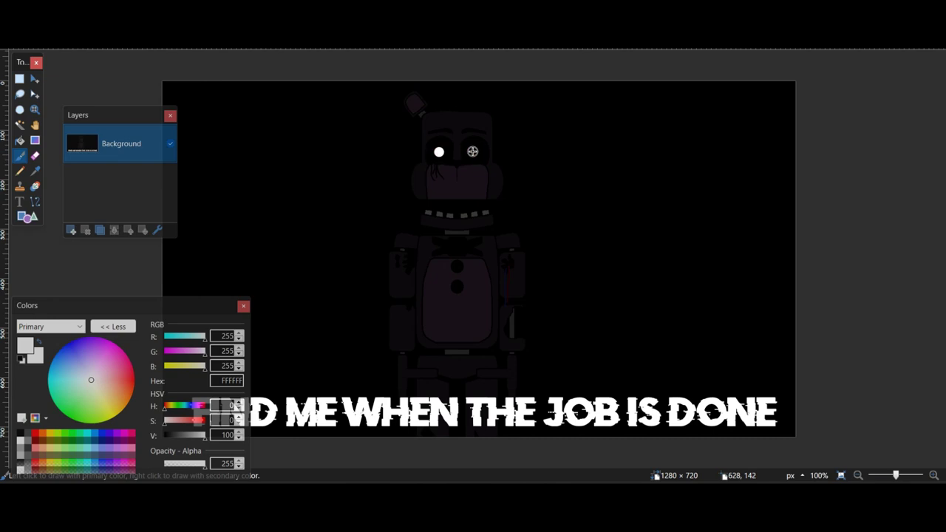
pyautogui.click(472, 151)
pyautogui.click(11, 9)
pyautogui.click(66, 97)
pyautogui.write('07')
pyautogui.press('Return')
pyautogui.click(567, 332)
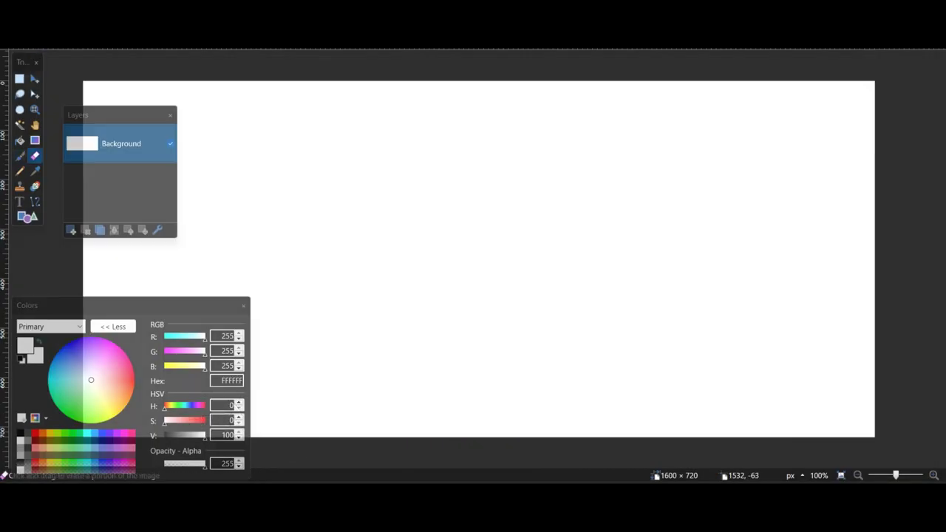
# Erase the white fill of the blank 1600 × 720 image and add a second layer beneath the Background layer
pyautogui.click(150, 41)
pyautogui.moveTo(346, 127)
pyautogui.mouseDown()
pyautogui.moveTo(252, 415)
pyautogui.moveTo(466, 289)
pyautogui.moveTo(729, 207)
pyautogui.moveTo(765, 289)
pyautogui.mouseUp()
pyautogui.click(72, 229)
pyautogui.moveTo(107, 144); pyautogui.dragTo(152, 163)
# Copy the old crate-room picture from the other image into the lower layer and reduce that layer's opacity for tracing
pyautogui.hotkey('ctrl', 'Tab')
pyautogui.click(20, 79)
pyautogui.hotkey('ctrl', 'a')
pyautogui.hotkey('ctrl', 'c')
pyautogui.hotkey('ctrl', 'Tab')
pyautogui.hotkey('ctrl', 'v')
pyautogui.click(157, 230)
pyautogui.moveTo(509, 227); pyautogui.dragTo(452, 228)
pyautogui.click(477, 287)
# Draw a black 000000 outline rectangle on the Background layer as the room's back wall
pyautogui.click(124, 147)
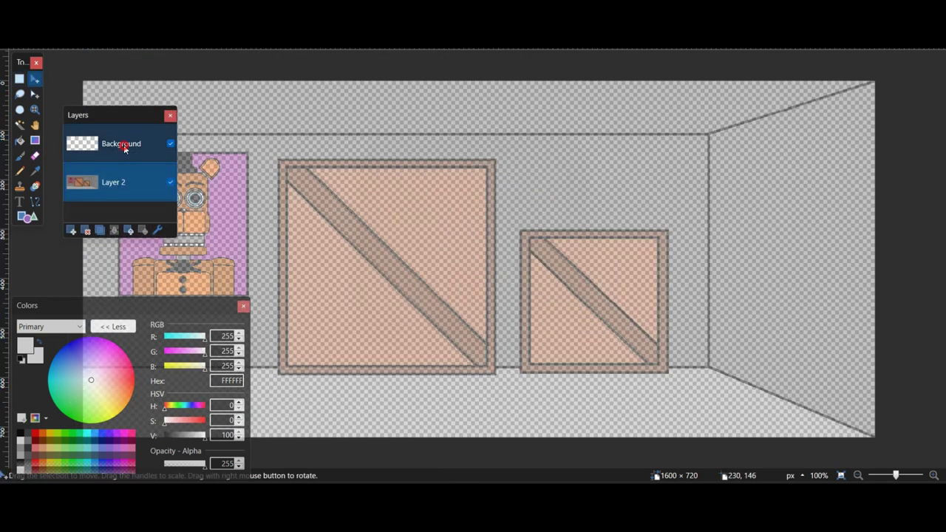
pyautogui.click(20, 433)
pyautogui.click(28, 217)
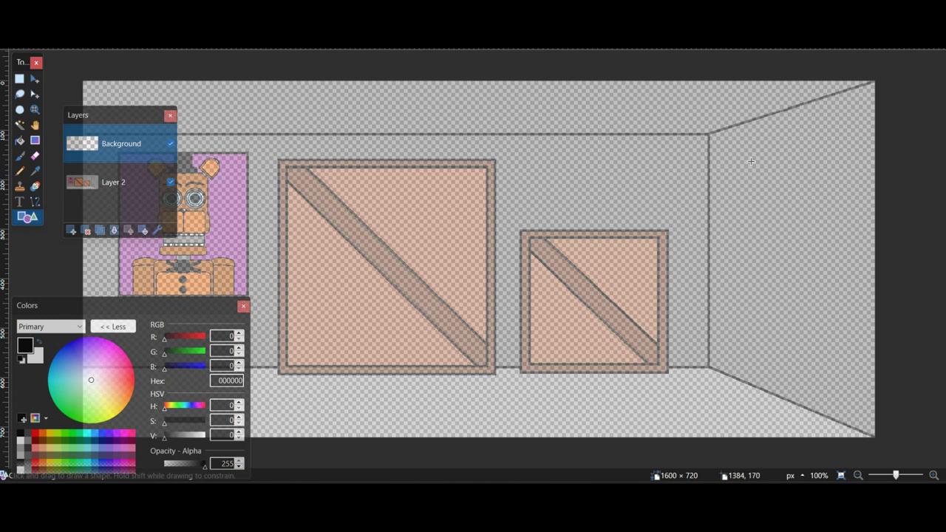
pyautogui.moveTo(709, 131); pyautogui.dragTo(225, 374)
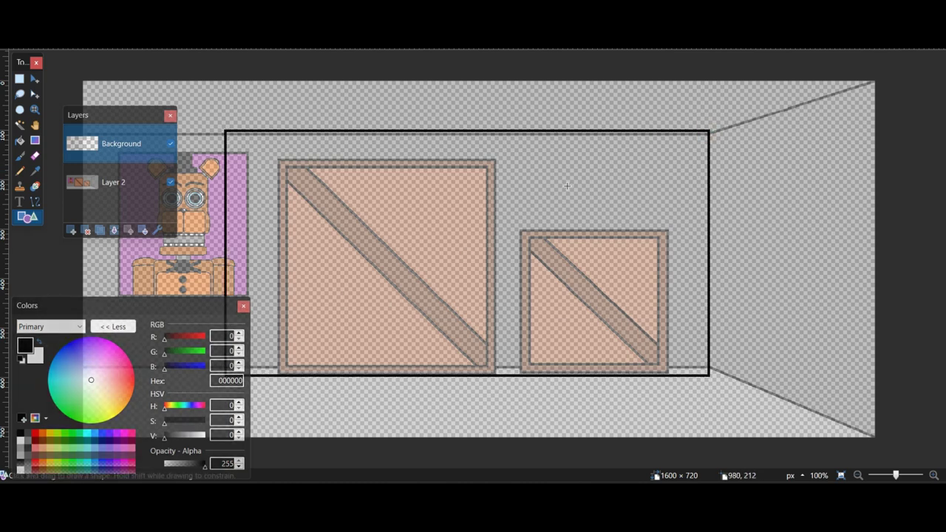
# Draw a double-framed door with a narrow centre strip over the smaller crate, and stretch the strip's lower ends to the inner frame
pyautogui.moveTo(680, 327); pyautogui.dragTo(672, 382)
pyautogui.moveTo(523, 203); pyautogui.dragTo(666, 379)
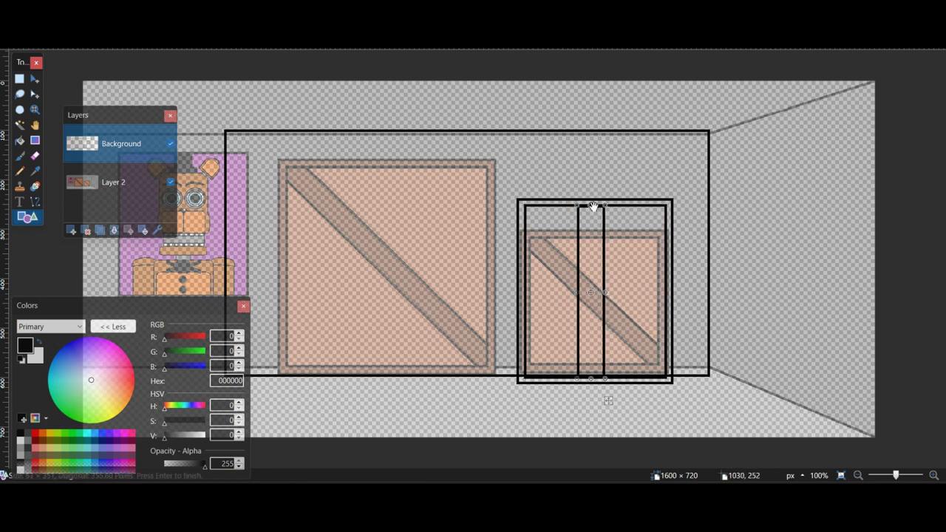
pyautogui.click(934, 476)
pyautogui.click(934, 476)
pyautogui.click(19, 79)
pyautogui.moveTo(334, 154); pyautogui.dragTo(838, 335)
pyautogui.scroll(-3, 749, 305)
pyautogui.click(384, 234)
pyautogui.moveTo(359, 219); pyautogui.dragTo(823, 330)
pyautogui.press('m')
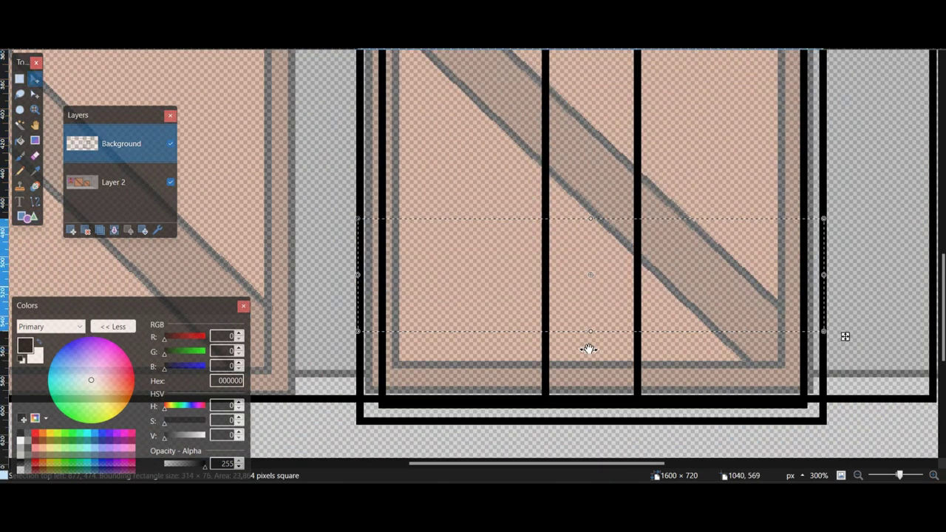
pyautogui.moveTo(590, 330); pyautogui.dragTo(605, 403)
# Tidy the wall's base line around the lower corners of the door frame using small selections
pyautogui.hotkey('ctrl', 'd')
pyautogui.click(19, 79)
pyautogui.moveTo(382, 339); pyautogui.dragTo(359, 374)
pyautogui.click(35, 79)
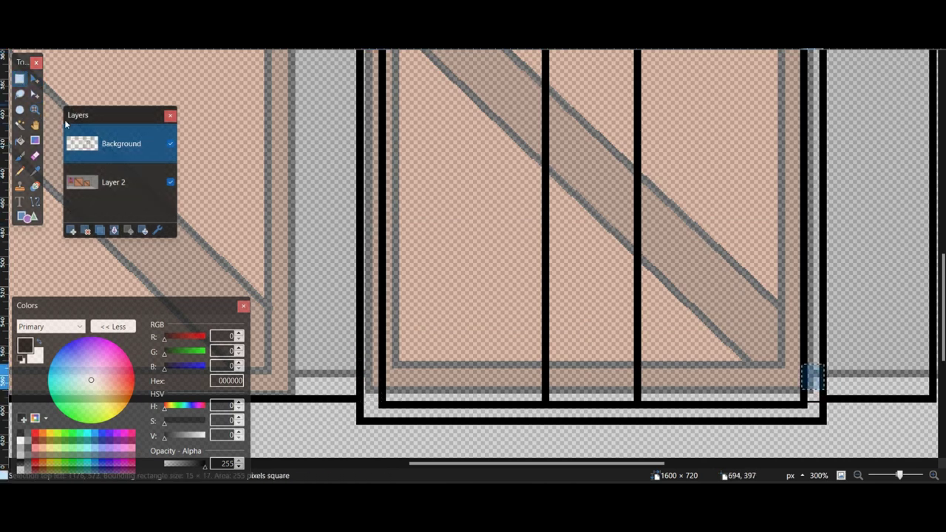
pyautogui.click(858, 477)
pyautogui.click(858, 477)
pyautogui.click(934, 475)
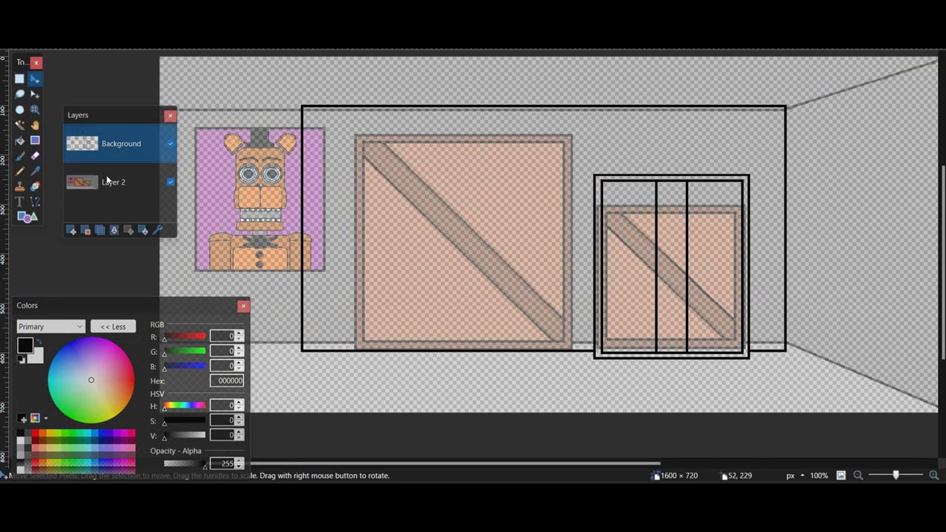
# Draw a black outline rectangle over the upper part of the larger crate as a poster frame
pyautogui.press('o')
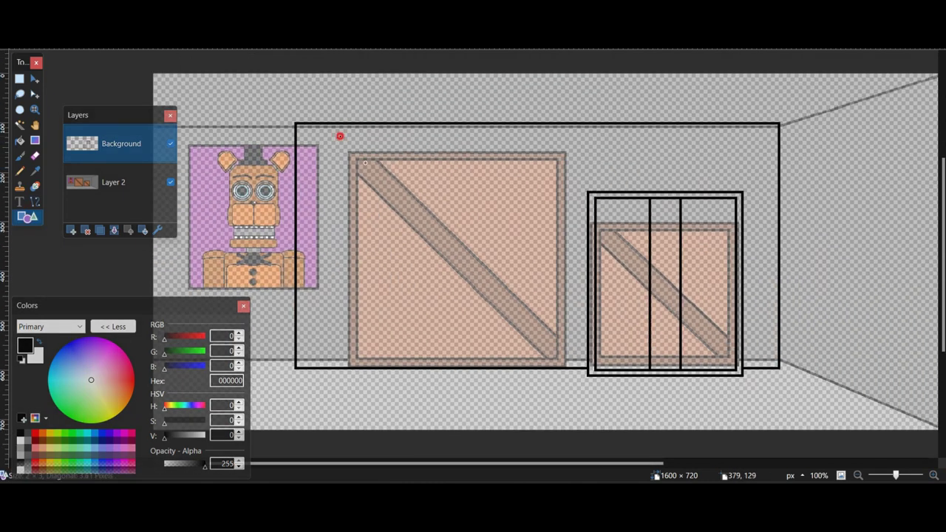
pyautogui.moveTo(460, 295); pyautogui.dragTo(455, 297)
pyautogui.moveTo(479, 289); pyautogui.dragTo(553, 274)
pyautogui.click(89, 188)
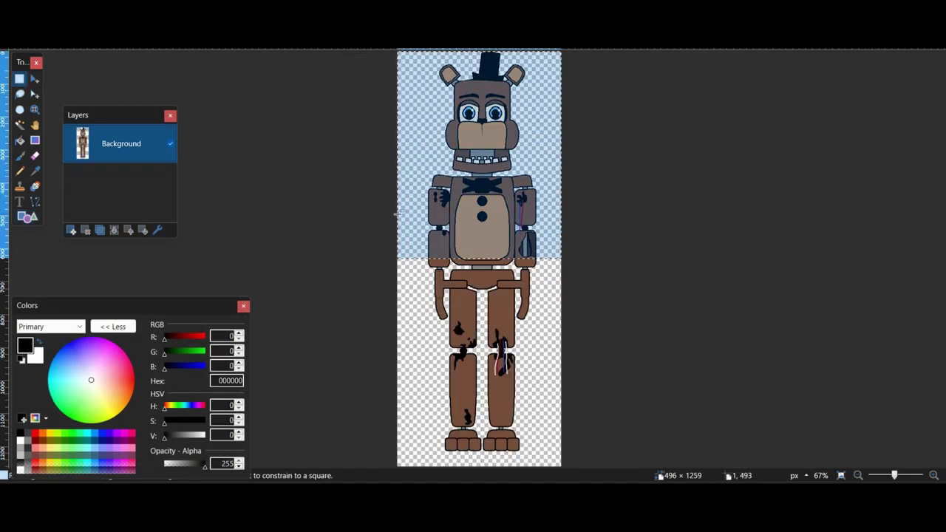
# Copy the upper half of the brown animatronic, paste it on a new layer and scale it to fit inside the poster frame
pyautogui.moveTo(398, 214); pyautogui.dragTo(592, 45)
pyautogui.hotkey('ctrl', 'c')
pyautogui.click(664, 9)
pyautogui.hotkey('ctrl', 'shift', 'v')
pyautogui.moveTo(370, 200); pyautogui.dragTo(507, 269)
pyautogui.moveTo(611, 371); pyautogui.dragTo(518, 274)
pyautogui.moveTo(486, 256); pyautogui.dragTo(517, 262)
pyautogui.hotkey('ctrl', 'd')
# Merge the animatronic's layer with the layer holding the room outlines
pyautogui.click(934, 475)
pyautogui.click(933, 475)
pyautogui.scroll(1, 114, 182)
pyautogui.click(115, 145)
pyautogui.click(114, 230)
# Paint over the black tears on the poster animatronic's left-hand arm with its own sampled brown, 734C3A
pyautogui.scroll(1, 678, 352)
pyautogui.click(933, 475)
pyautogui.scroll(-3, 247, 125)
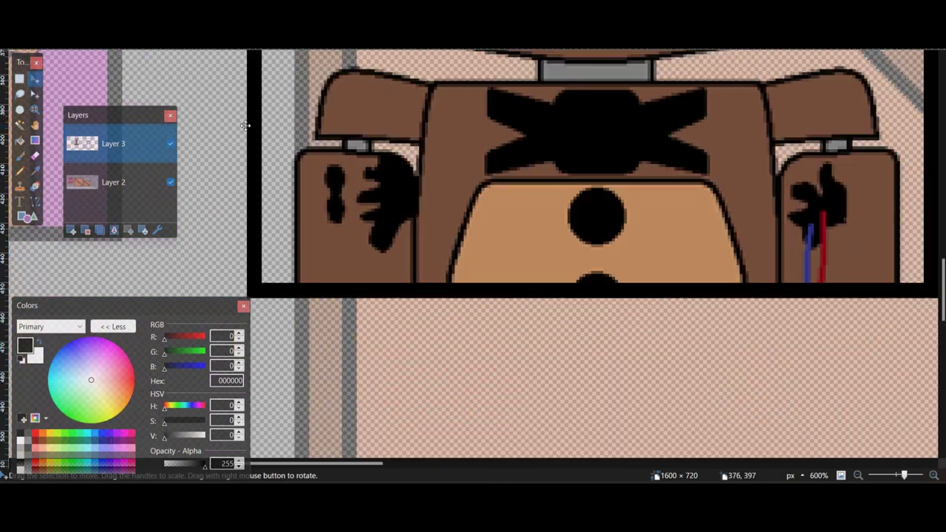
pyautogui.scroll(5, 344, 238)
pyautogui.click(35, 170)
pyautogui.click(344, 238)
pyautogui.click(19, 154)
pyautogui.scroll(3, 310, 214)
pyautogui.moveTo(339, 317)
pyautogui.mouseDown()
pyautogui.moveTo(320, 204)
pyautogui.moveTo(420, 210)
pyautogui.moveTo(458, 301)
pyautogui.mouseUp()
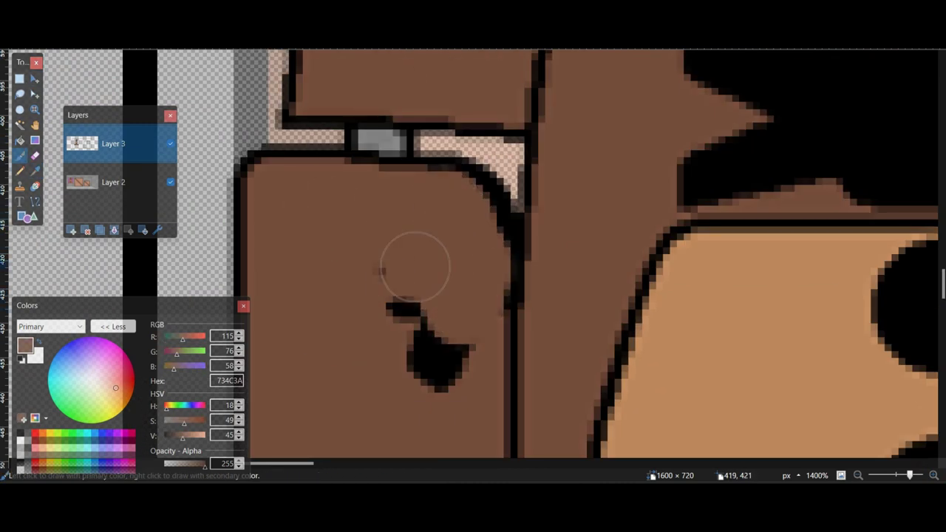
pyautogui.moveTo(416, 266); pyautogui.dragTo(456, 358)
# Cover the black tears and coloured wires on the animatronic's other arm with the same brown
pyautogui.scroll(-1, 323, 226)
pyautogui.hscroll(10, 323, 226)
pyautogui.scroll(1, 323, 226)
pyautogui.moveTo(547, 232)
pyautogui.mouseDown()
pyautogui.moveTo(475, 209)
pyautogui.moveTo(465, 277)
pyautogui.moveTo(480, 388)
pyautogui.moveTo(491, 390)
pyautogui.moveTo(510, 266)
pyautogui.mouseUp()
pyautogui.hscroll(-5, 510, 270)
pyautogui.scroll(2, 510, 270)
# Try to select the empty poster background around the animatronic with the Magic Wand, lowering the tolerance
pyautogui.click(858, 475)
pyautogui.click(857, 476)
pyautogui.click(858, 475)
pyautogui.click(20, 125)
pyautogui.scroll(4, 473, 255)
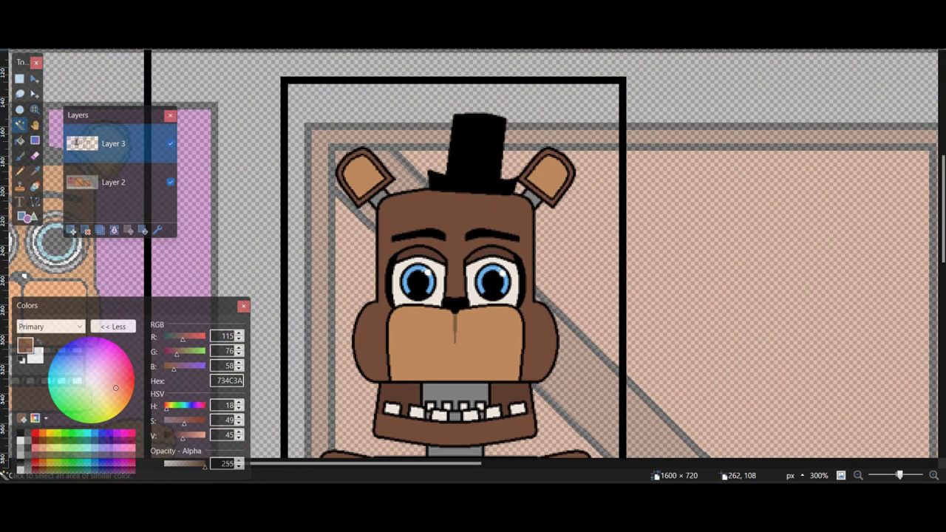
pyautogui.click(378, 126)
pyautogui.scroll(6, 477, 258)
pyautogui.hscroll(5, 476, 258)
pyautogui.moveTo(367, 40)
pyautogui.mouseDown()
pyautogui.moveTo(384, 40)
pyautogui.moveTo(362, 40)
pyautogui.mouseUp()
pyautogui.click(365, 39)
pyautogui.click(365, 40)
pyautogui.hotkey('ctrl', 'z')
pyautogui.scroll(3, 548, 219)
pyautogui.hscroll(-4, 343, 237)
pyautogui.scroll(-7, 341, 216)
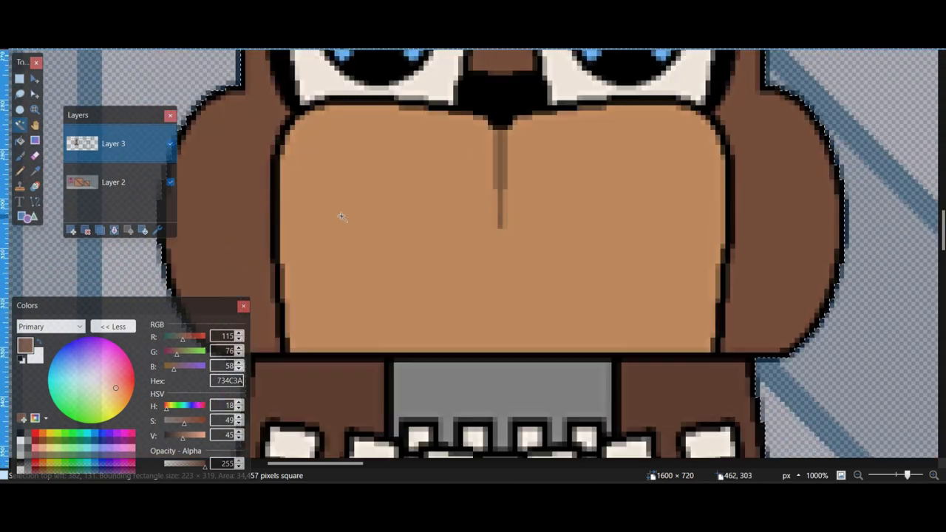
pyautogui.scroll(-6, 340, 216)
pyautogui.scroll(2, 364, 252)
pyautogui.hscroll(-3, 364, 252)
pyautogui.click(258, 49)
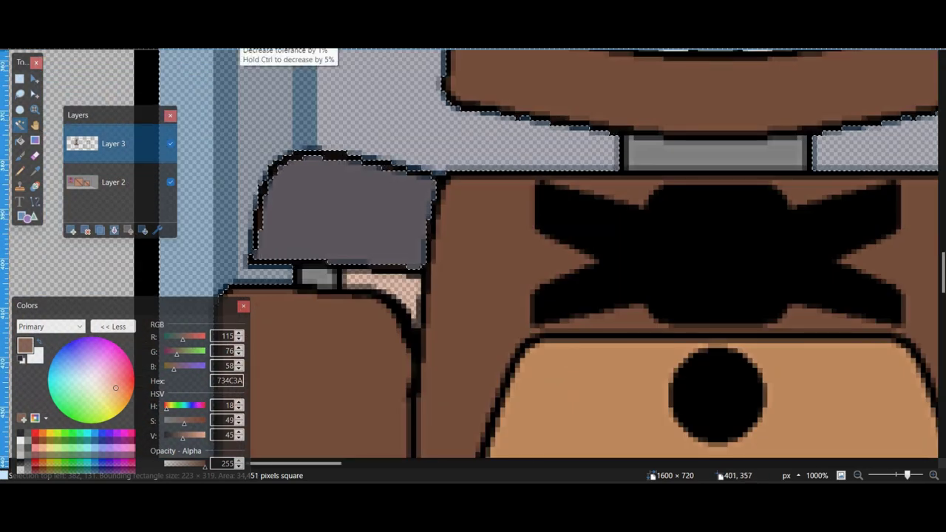
pyautogui.hotkey('ctrl', 'd')
# Close the gaps in the animatronic's shoulder outline with a black brush and test the enclosed poster background
pyautogui.click(20, 433)
pyautogui.click(20, 156)
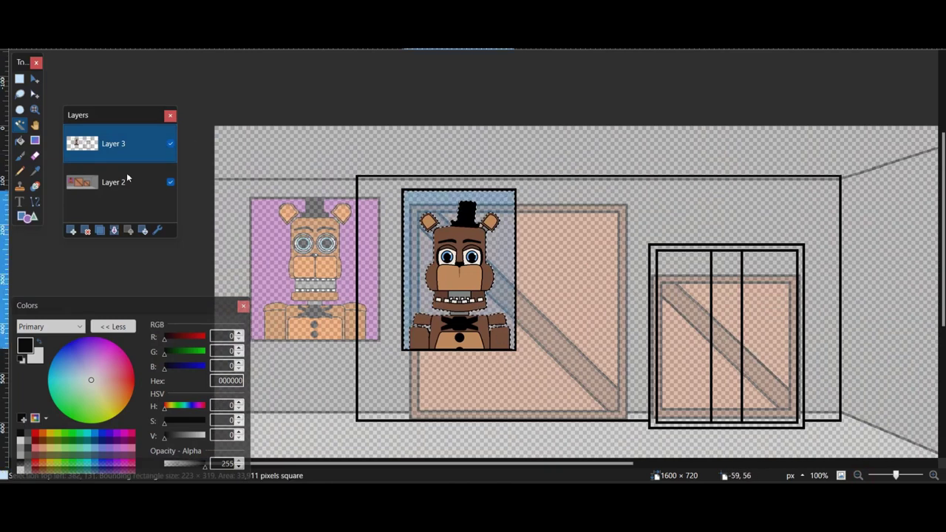
pyautogui.hotkey('ctrl', 'd')
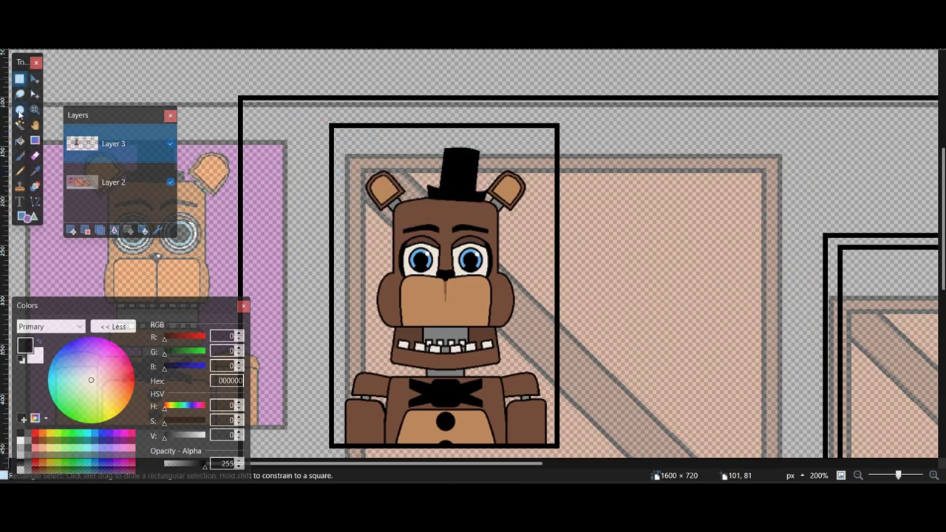
# Select the inside of the poster frame and brighten the animatronic by raising the luminosity curve to about (67, 107)
pyautogui.moveTo(332, 128); pyautogui.dragTo(556, 446)
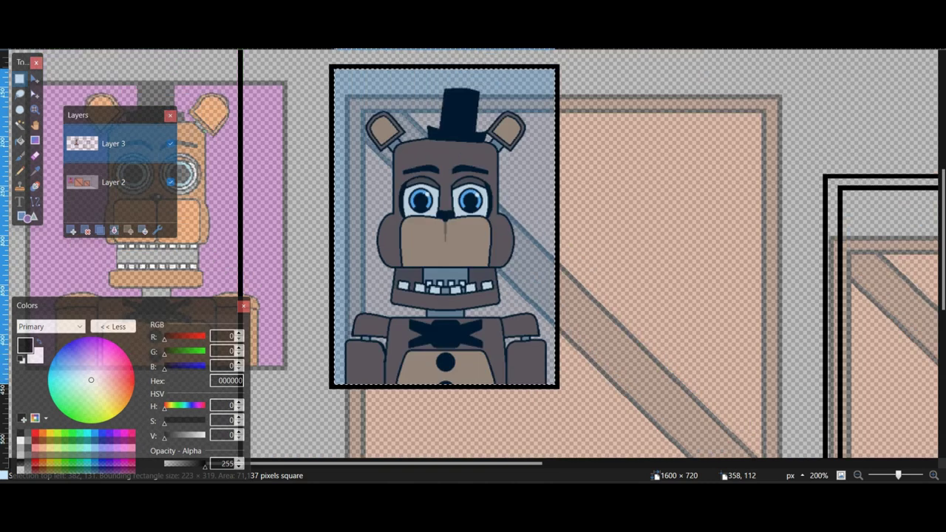
pyautogui.hotkey('ctrl', 'shift', 'm')
pyautogui.moveTo(471, 107); pyautogui.dragTo(649, 134)
pyautogui.moveTo(643, 259); pyautogui.dragTo(610, 265)
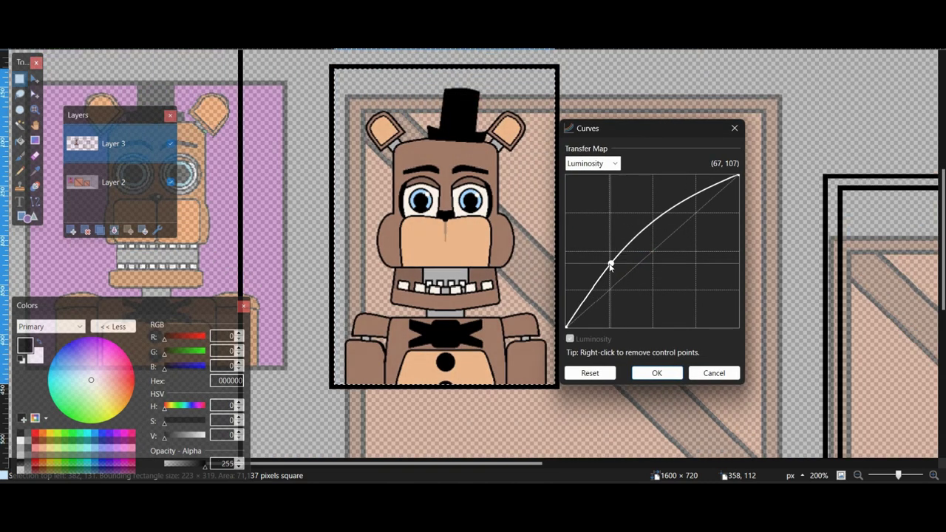
pyautogui.press('Return')
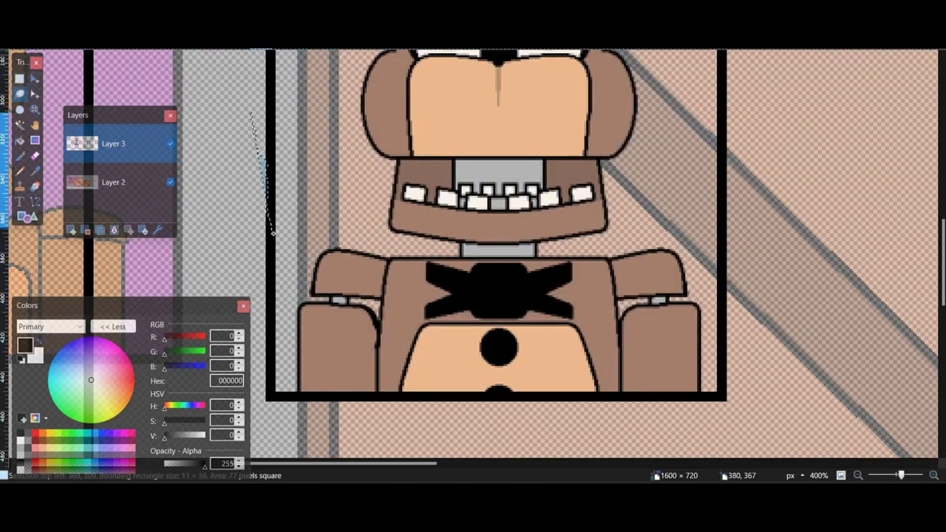
# Cut away the lower part of the poster with a jagged freehand selection and redraw its torn edge in black
pyautogui.moveTo(280, 362)
pyautogui.mouseDown()
pyautogui.moveTo(569, 385)
pyautogui.moveTo(702, 348)
pyautogui.moveTo(687, 266)
pyautogui.moveTo(710, 289)
pyautogui.mouseUp()
pyautogui.press('Delete')
pyautogui.hotkey('ctrl', 'd')
pyautogui.press('b')
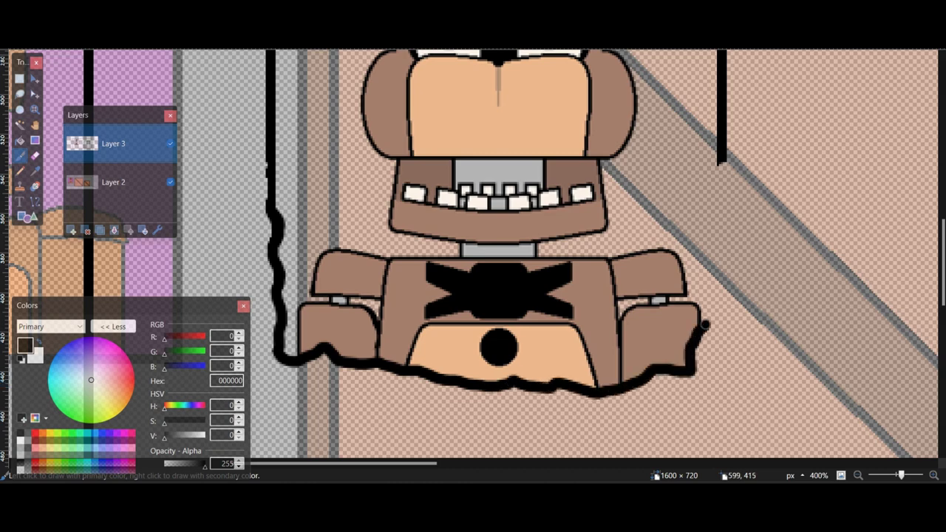
pyautogui.scroll(-4, 729, 222)
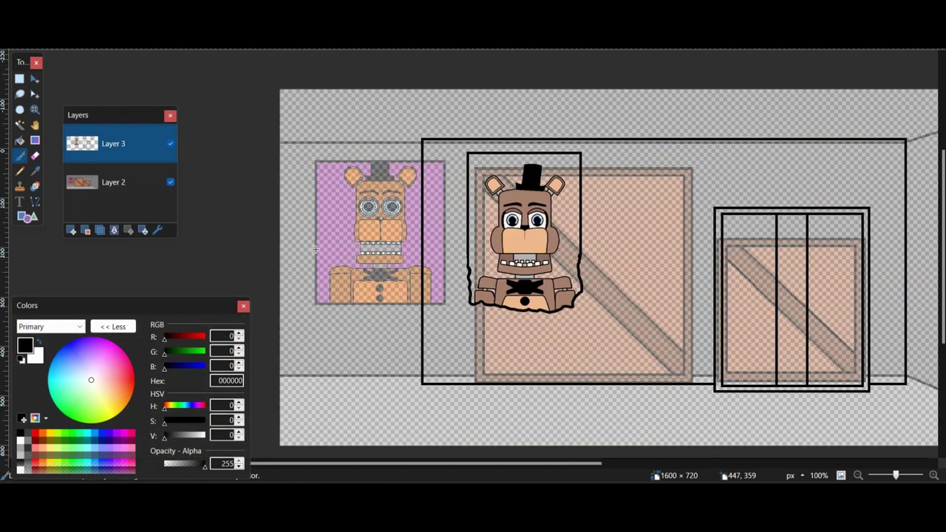
# Draw black perspective lines from the back wall's left corners out to the canvas's left corners
pyautogui.scroll(1, 458, 244)
pyautogui.click(35, 202)
pyautogui.scroll(-2, 512, 314)
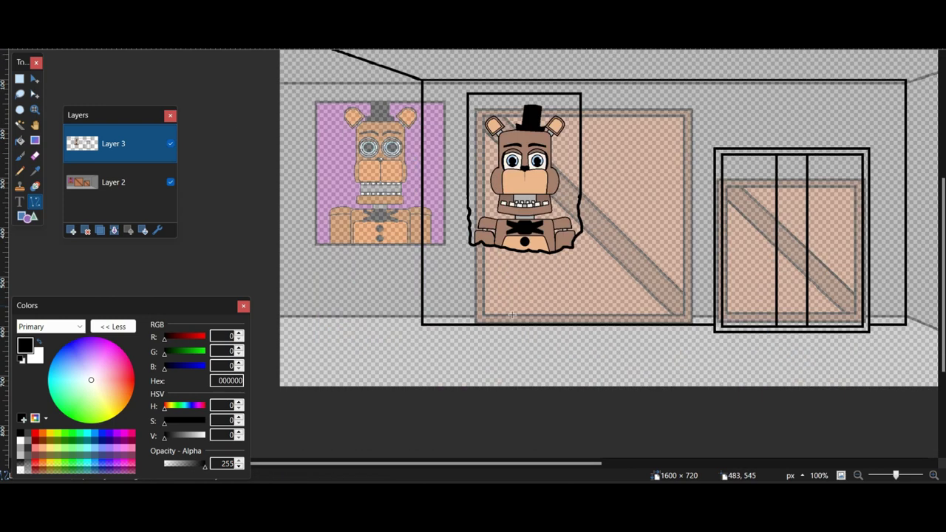
pyautogui.moveTo(257, 392); pyautogui.dragTo(281, 385)
# Copy the left-hand perspective lines onto a new layer and mirror them onto the room's right side
pyautogui.scroll(1, 473, 122)
pyautogui.click(20, 80)
pyautogui.scroll(1, 226, 87)
pyautogui.moveTo(226, 86); pyautogui.dragTo(408, 468)
pyautogui.click(71, 230)
pyautogui.hotkey('ctrl', 'v')
pyautogui.hotkey('ctrl', 'd')
# Select the strip around the back wall's right corner and shift it to line up with the mirrored perspective lines
pyautogui.hscroll(6, 301, 139)
pyautogui.scroll(-1, 301, 139)
pyautogui.click(20, 79)
pyautogui.moveTo(529, 90); pyautogui.dragTo(539, 361)
pyautogui.click(34, 79)
pyautogui.moveTo(529, 226); pyautogui.dragTo(517, 227)
pyautogui.hotkey('ctrl', 'd')
# Erase the old right-hand wall line from the outlines layer and merge the mirrored lines down into it
pyautogui.click(92, 183)
pyautogui.click(35, 156)
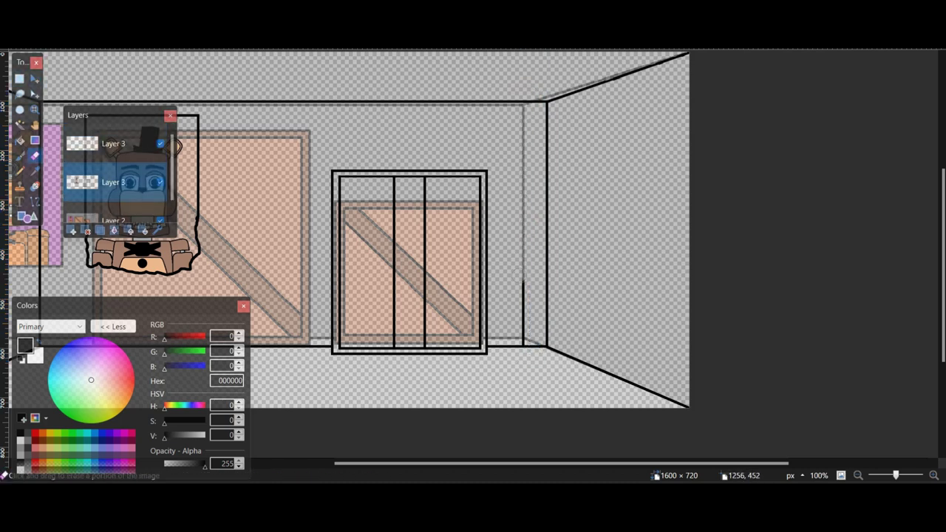
pyautogui.click(114, 144)
pyautogui.click(113, 230)
# Draw a double-outlined door in perspective on the left wall and add an oval doorknob
pyautogui.hscroll(-6, 412, 119)
pyautogui.scroll(1, 411, 120)
pyautogui.click(35, 202)
pyautogui.moveTo(127, 115); pyautogui.dragTo(485, 202)
pyautogui.moveTo(69, 305); pyautogui.dragTo(0, 317)
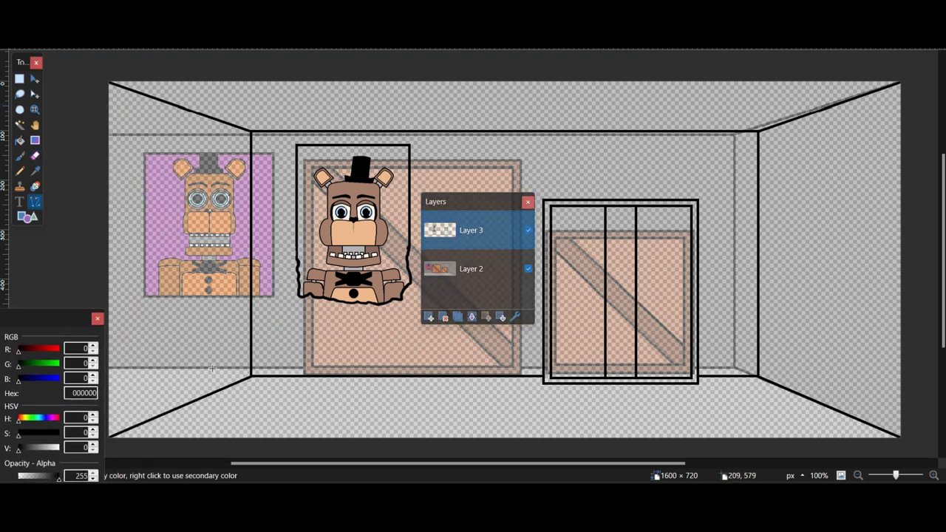
pyautogui.moveTo(242, 403); pyautogui.dragTo(241, 404)
pyautogui.press('Return')
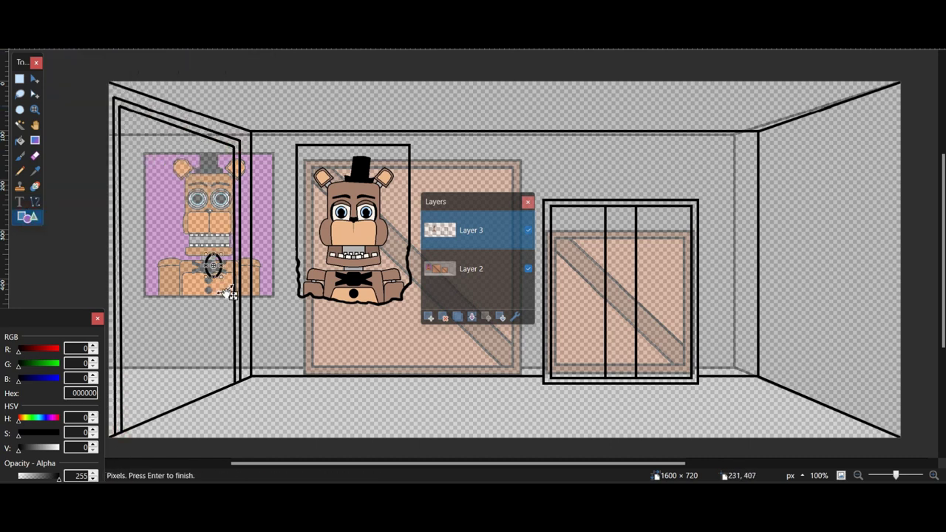
pyautogui.press('Return')
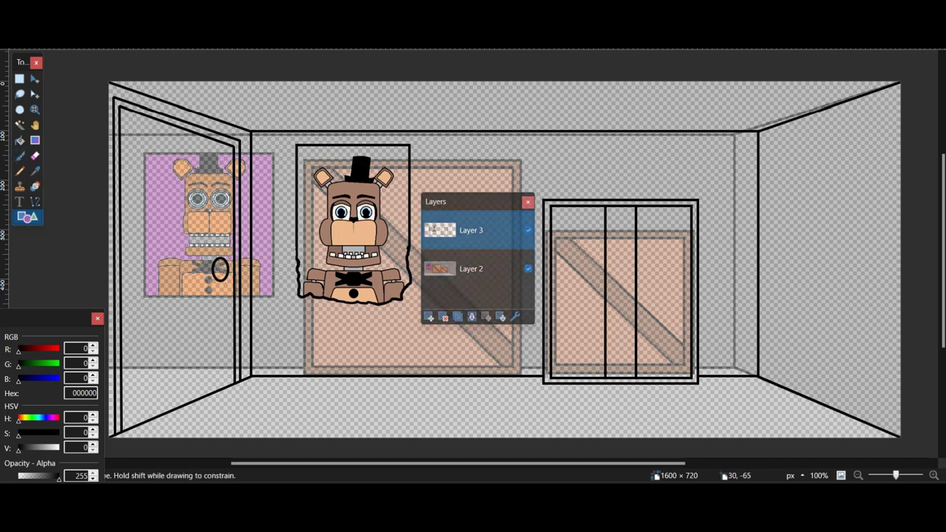
# Sample the grey 808080 from another open image and delete the old crate-room reference layer, Layer 2
pyautogui.click(823, 37)
pyautogui.click(35, 170)
pyautogui.click(353, 210)
pyautogui.click(783, 37)
pyautogui.click(20, 125)
pyautogui.click(471, 269)
pyautogui.click(442, 316)
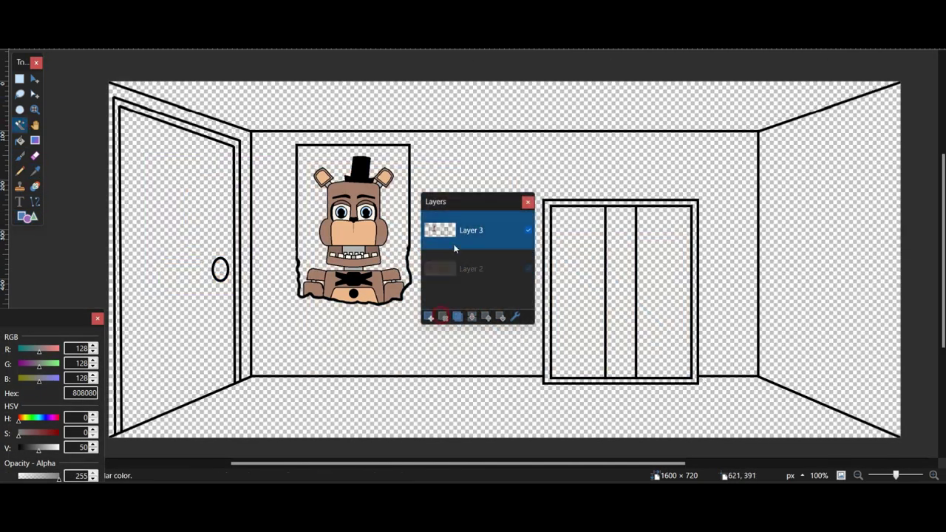
# Select the ceiling and all wall areas around the door, poster and double doors, and paint them grey 808080
pyautogui.scroll(9, 407, 230)
pyautogui.click(332, 230)
pyautogui.click(333, 37)
pyautogui.click(857, 475)
pyautogui.click(858, 475)
pyautogui.click(265, 129)
pyautogui.click(203, 37)
pyautogui.click(369, 110)
pyautogui.click(532, 166)
pyautogui.click(855, 233)
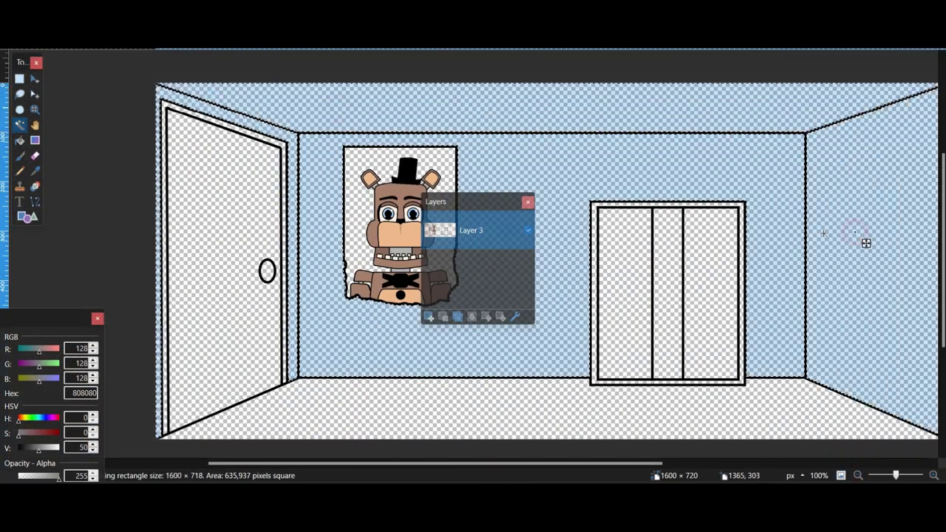
pyautogui.moveTo(823, 233); pyautogui.dragTo(721, 235)
pyautogui.click(19, 156)
pyautogui.moveTo(214, 268)
pyautogui.mouseDown()
pyautogui.moveTo(44, 362)
pyautogui.moveTo(45, 111)
pyautogui.moveTo(886, 337)
pyautogui.moveTo(390, 105)
pyautogui.mouseUp()
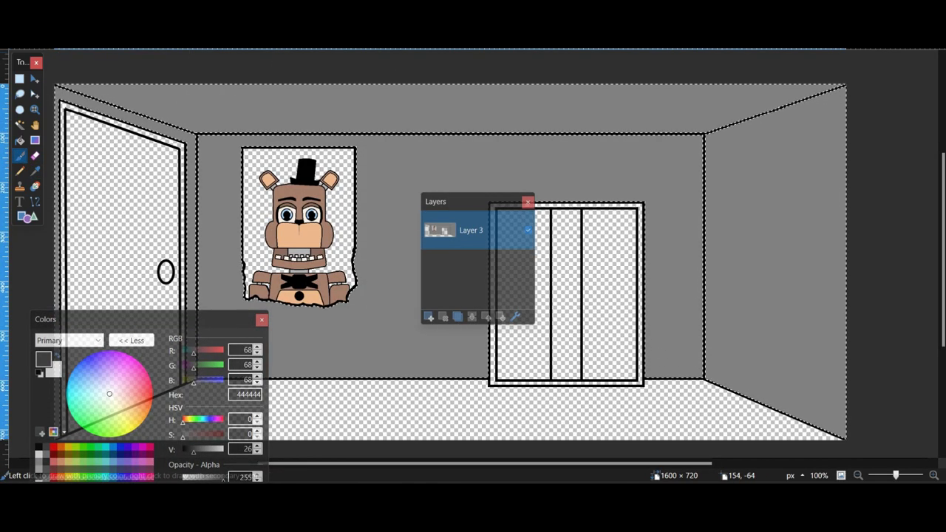
# Brush a branching dark grey (444444) crack above the back wall's base line and another on the ceiling over the door
pyautogui.scroll(4, 369, 376)
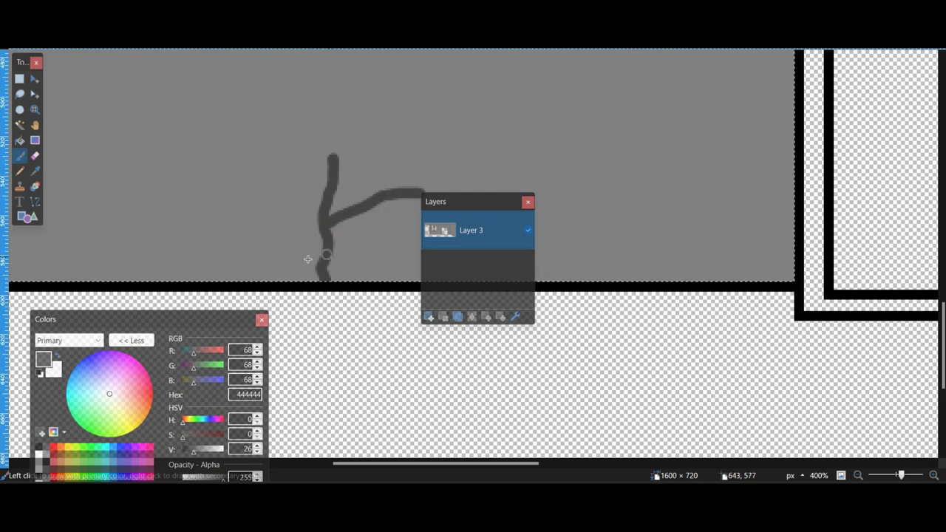
pyautogui.moveTo(326, 254); pyautogui.dragTo(283, 250)
pyautogui.scroll(-3, 314, 259)
pyautogui.scroll(3, 151, 249)
pyautogui.scroll(4, 187, 185)
pyautogui.hscroll(-6, 154, 243)
pyautogui.scroll(9, 401, 224)
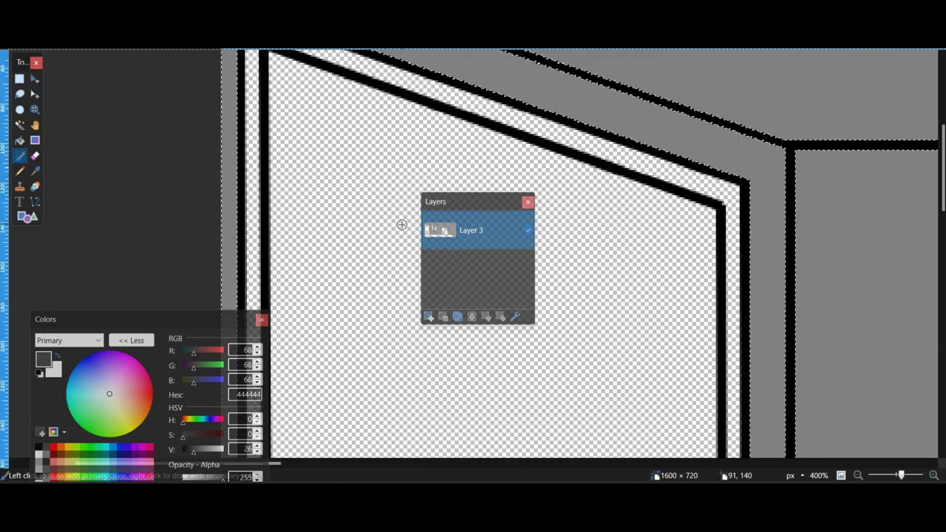
pyautogui.moveTo(402, 253); pyautogui.dragTo(527, 347)
pyautogui.moveTo(415, 275); pyautogui.dragTo(585, 251)
# Draw a branching dark grey crack running down from the top edge of the back wall
pyautogui.scroll(-5, 739, 399)
pyautogui.hscroll(10, 739, 399)
pyautogui.moveTo(571, 112); pyautogui.dragTo(576, 289)
pyautogui.moveTo(641, 240); pyautogui.dragTo(402, 240)
pyautogui.moveTo(560, 119); pyautogui.dragTo(556, 235)
# Draw cracks at the foot of the back wall beside the double doors and low on the right wall
pyautogui.scroll(-14, 629, 321)
pyautogui.moveTo(481, 202); pyautogui.dragTo(684, 333)
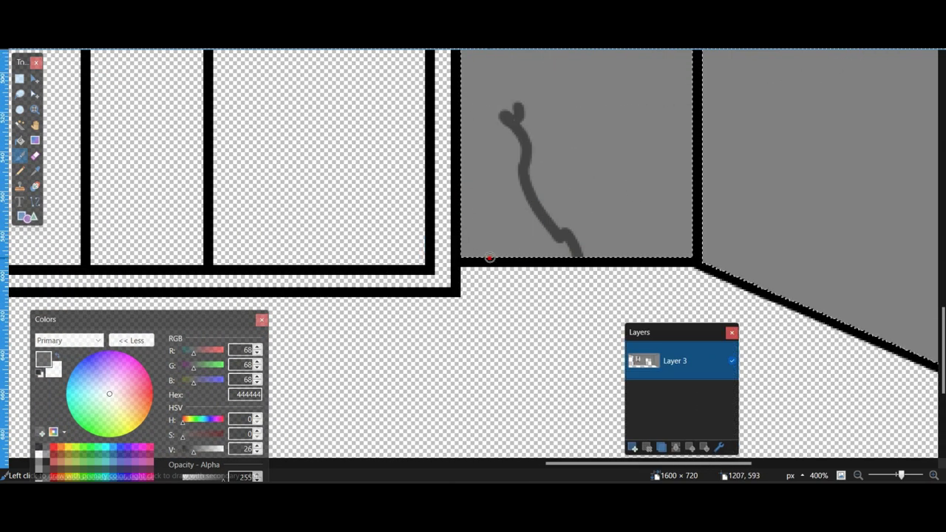
pyautogui.scroll(3, 560, 364)
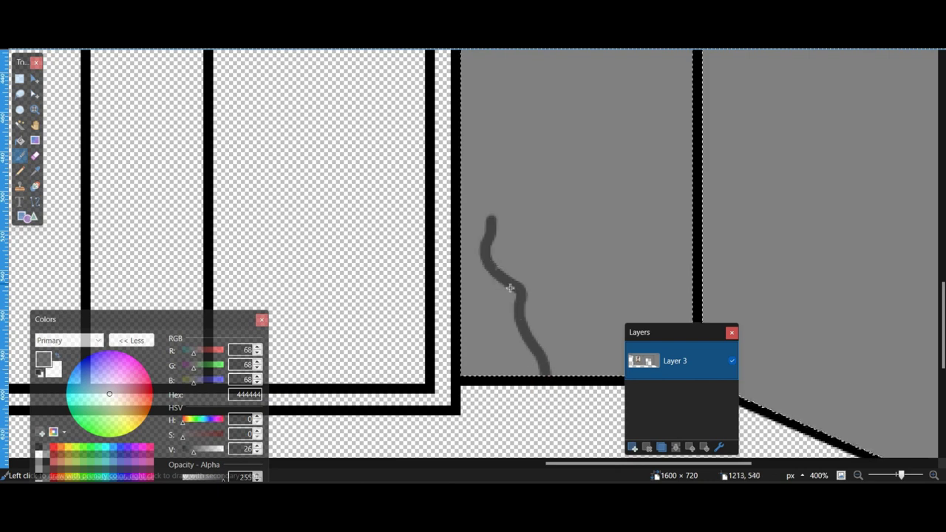
pyautogui.hscroll(13, 687, 273)
pyautogui.scroll(-8, 687, 272)
pyautogui.moveTo(629, 147); pyautogui.dragTo(719, 137)
# Draw a large branching crack partway up the right wall
pyautogui.scroll(19, 477, 179)
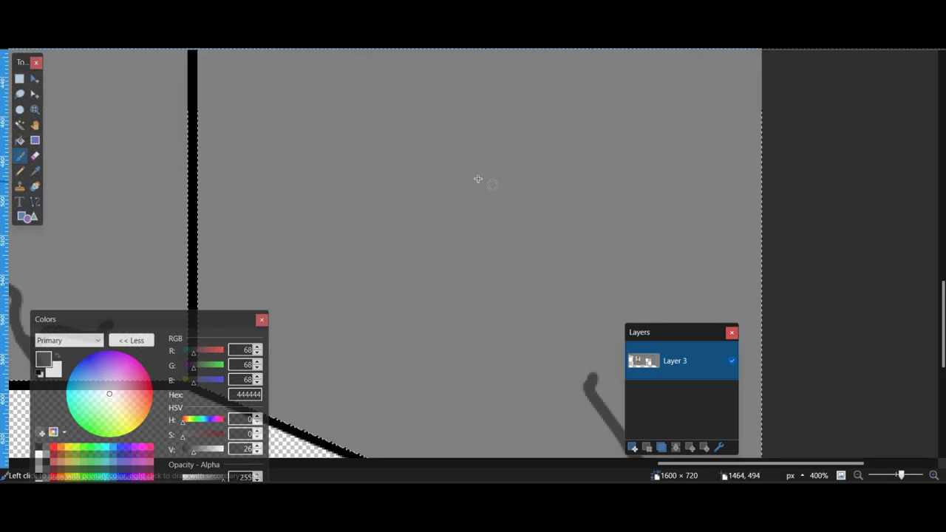
pyautogui.moveTo(372, 177); pyautogui.dragTo(436, 333)
pyautogui.moveTo(398, 263); pyautogui.dragTo(451, 223)
pyautogui.scroll(2, 454, 225)
pyautogui.moveTo(475, 256); pyautogui.dragTo(452, 165)
pyautogui.moveTo(452, 194); pyautogui.dragTo(392, 196)
pyautogui.moveTo(455, 213); pyautogui.dragTo(522, 208)
# Select the transparent poster background around the animatronic, including the small gaps beside its arms
pyautogui.click(857, 475)
pyautogui.click(857, 475)
pyautogui.hscroll(-9, 456, 215)
pyautogui.click(20, 124)
pyautogui.click(403, 172)
pyautogui.click(245, 37)
pyautogui.click(245, 37)
pyautogui.hscroll(-3, 692, 243)
pyautogui.click(934, 475)
pyautogui.click(934, 475)
pyautogui.click(934, 475)
pyautogui.click(934, 475)
pyautogui.click(935, 476)
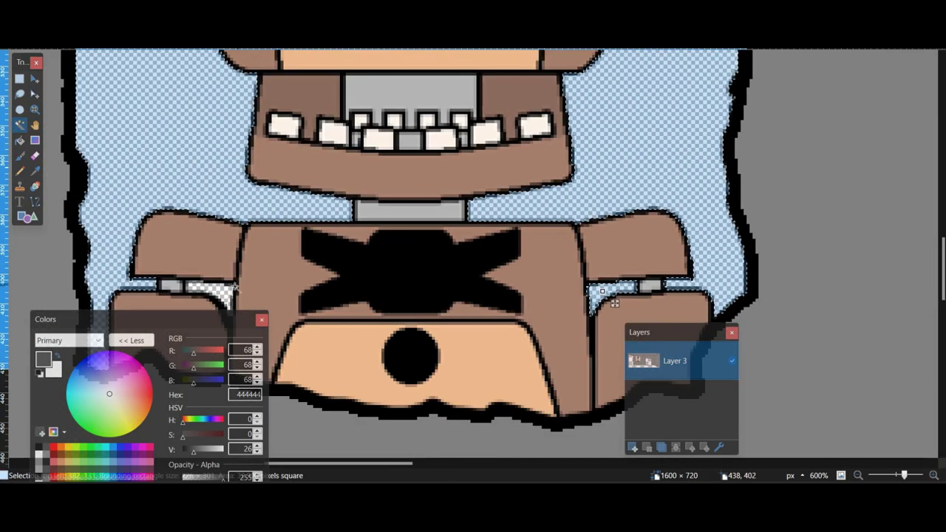
pyautogui.scroll(6, 649, 148)
# Paint the selected poster background behind the animatronic purple, hex B200FF
pyautogui.click(136, 448)
pyautogui.press('b')
pyautogui.click(858, 475)
pyautogui.click(858, 475)
pyautogui.click(858, 475)
pyautogui.click(858, 475)
pyautogui.click(858, 475)
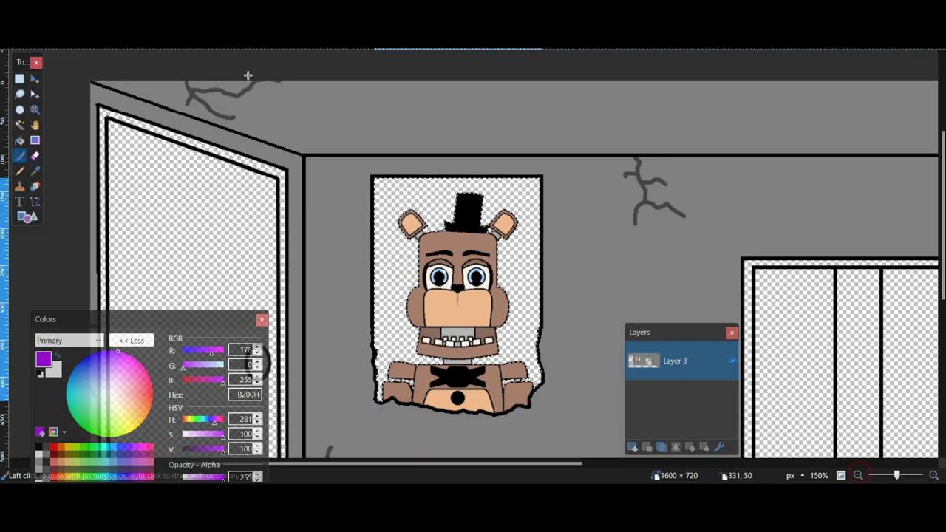
pyautogui.moveTo(373, 196)
pyautogui.mouseDown()
pyautogui.moveTo(69, 185)
pyautogui.moveTo(294, 343)
pyautogui.mouseUp()
# Lighten the purple poster background with a Curves adjustment by raising the Luminosity curve
pyautogui.scroll(-2, 505, 207)
pyautogui.hscroll(2, 505, 207)
pyautogui.click(154, 3)
pyautogui.click(162, 62)
pyautogui.moveTo(475, 113); pyautogui.dragTo(659, 145)
pyautogui.moveTo(608, 272); pyautogui.dragTo(593, 267)
pyautogui.click(659, 378)
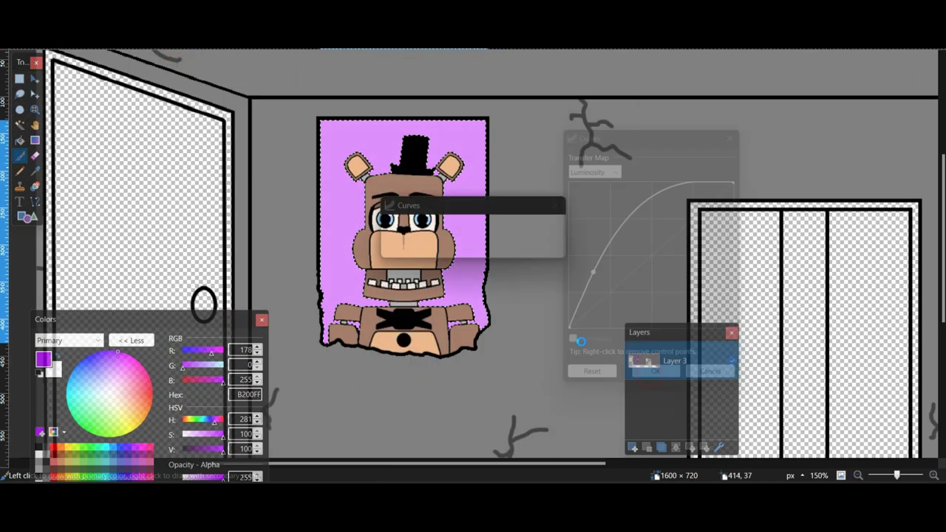
# Deselect the poster background and add the small white text 1985 in the poster's upper-left corner
pyautogui.hotkey('ctrl', 'd')
pyautogui.click(40, 455)
pyautogui.click(20, 202)
pyautogui.click(111, 40)
pyautogui.click(98, 295)
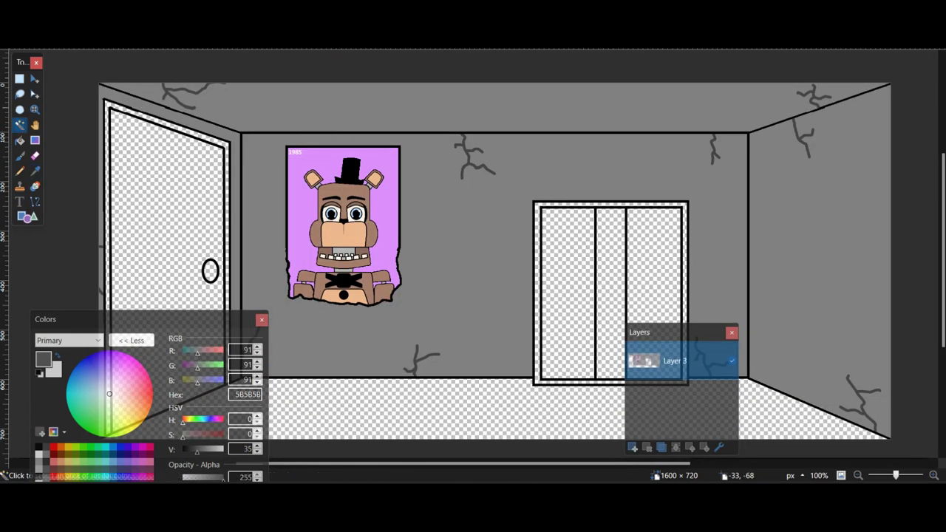
# Paint the frame around the large side door dark grey, hex 5B5B5B
pyautogui.click(111, 109)
pyautogui.moveTo(111, 252); pyautogui.dragTo(221, 288)
pyautogui.scroll(-3, 200, 222)
pyautogui.scroll(3, 200, 221)
# Select the large side door's panel, paint it dark brown, hex 6B4229, and deselect it
pyautogui.click(20, 125)
pyautogui.scroll(-1, 149, 138)
pyautogui.click(149, 138)
pyautogui.click(60, 455)
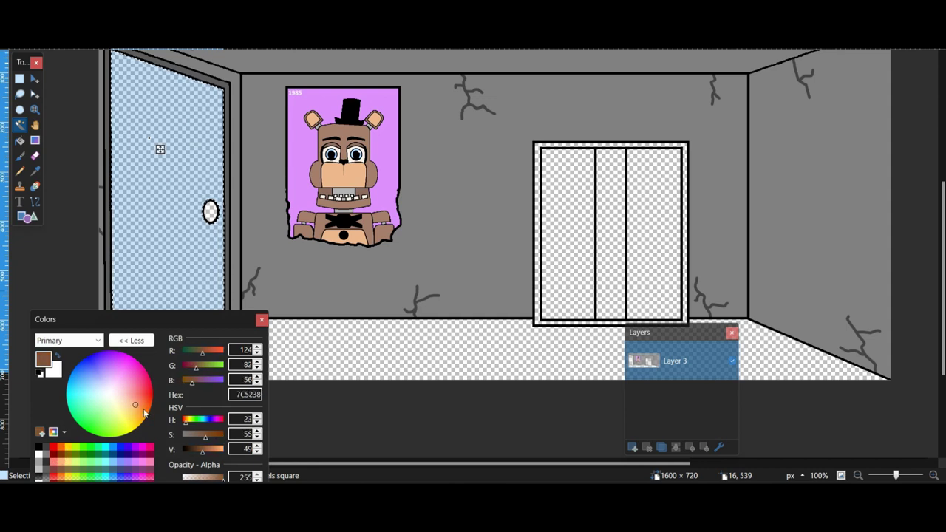
pyautogui.click(199, 453)
pyautogui.click(20, 156)
pyautogui.scroll(1, 205, 115)
pyautogui.moveTo(188, 173)
pyautogui.mouseDown()
pyautogui.moveTo(75, 160)
pyautogui.moveTo(214, 126)
pyautogui.moveTo(250, 212)
pyautogui.moveTo(112, 268)
pyautogui.mouseUp()
pyautogui.scroll(-4, 204, 114)
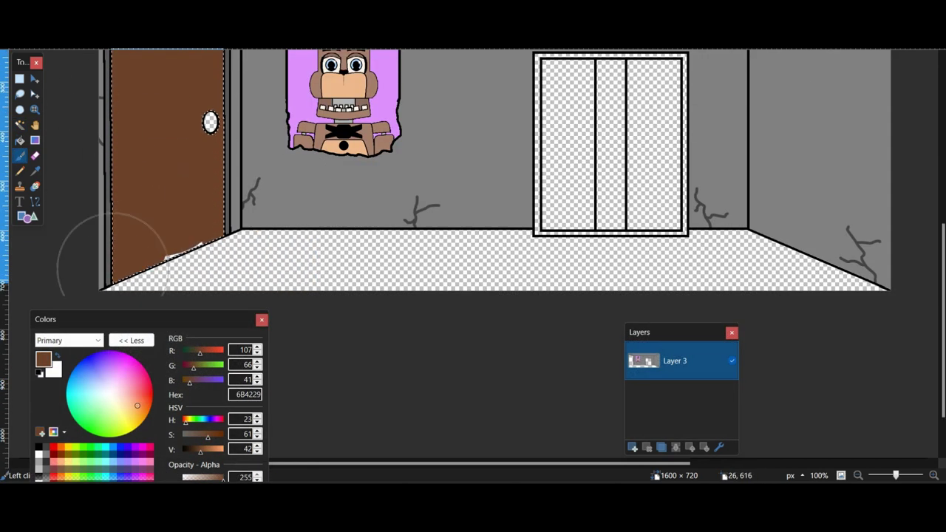
pyautogui.hotkey('ctrl', 'd')
# Select the oval knob on the side door and paint it pale yellow
pyautogui.scroll(2, 492, 182)
pyautogui.scroll(2, 491, 182)
pyautogui.click(119, 408)
pyautogui.moveTo(196, 439); pyautogui.dragTo(203, 437)
pyautogui.click(20, 125)
pyautogui.click(210, 240)
pyautogui.click(19, 156)
pyautogui.click(211, 240)
# Select the room's transparent floor and paint it light grey, hex E8E8E8
pyautogui.moveTo(65, 320)
pyautogui.mouseDown()
pyautogui.moveTo(191, 310)
pyautogui.moveTo(348, 254)
pyautogui.mouseUp()
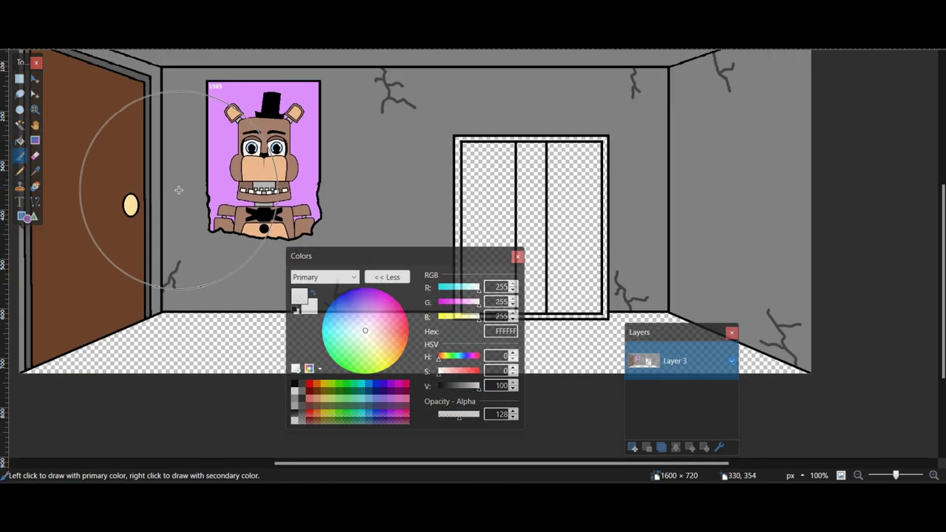
pyautogui.press('s')
pyautogui.click(234, 354)
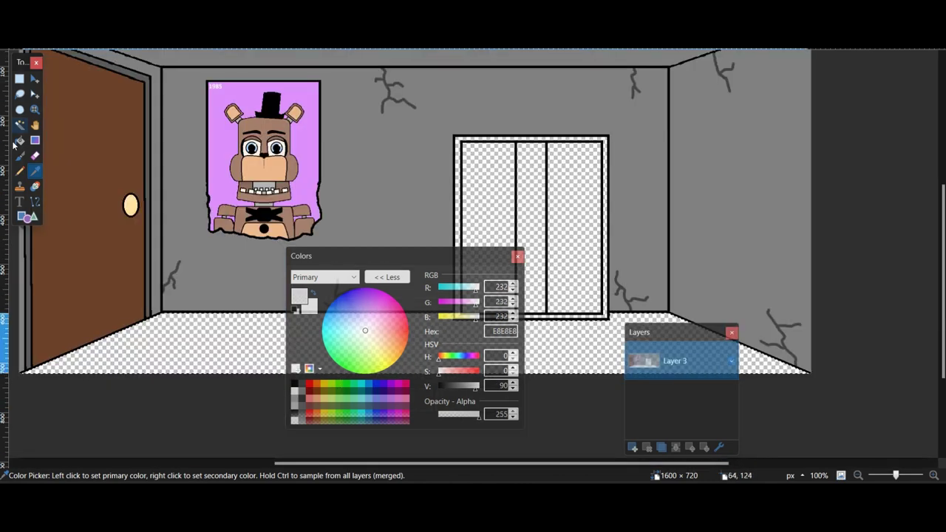
pyautogui.press('b')
pyautogui.click(585, 344)
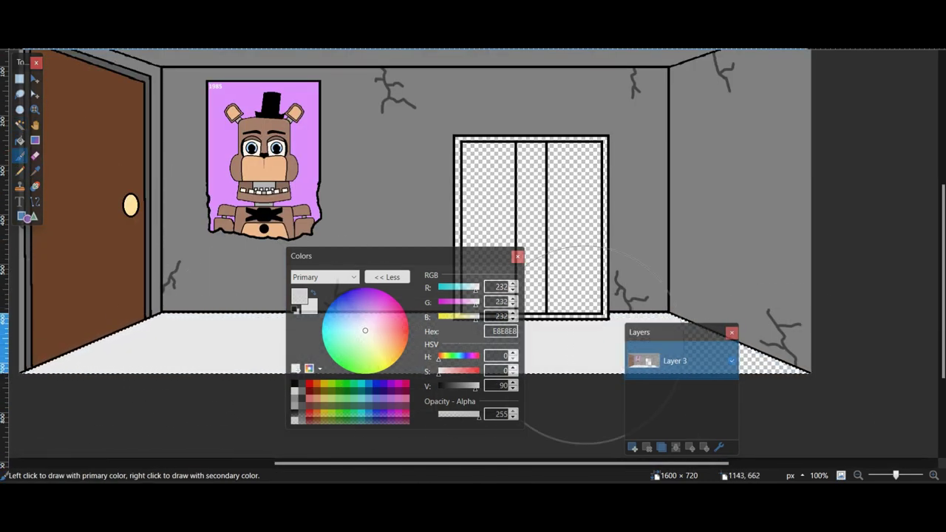
# Draw grey CECECE rectangle outlines across the floor to form a grid of tile lines
pyautogui.press('k')
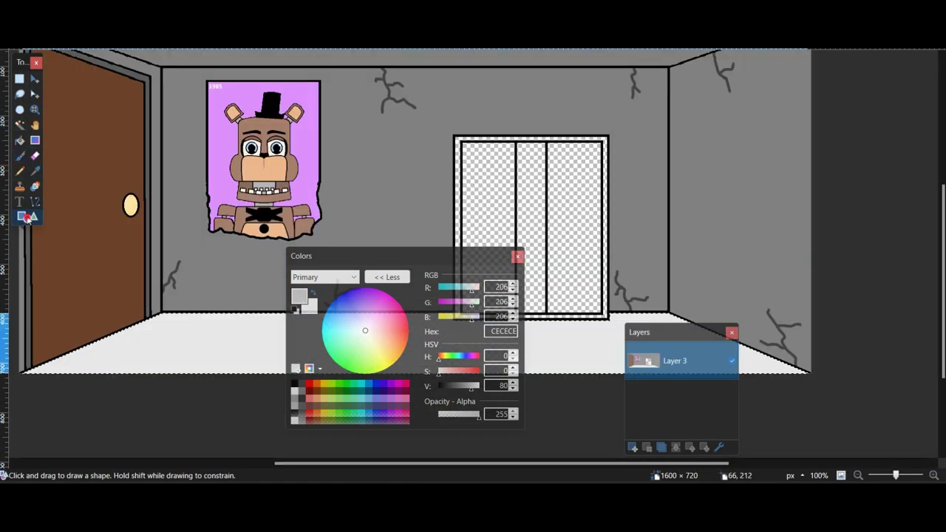
pyautogui.click(26, 216)
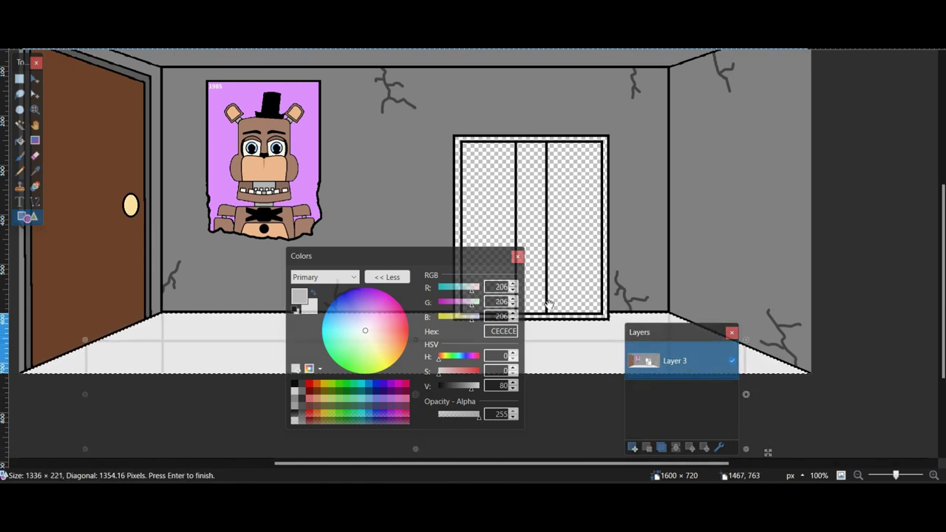
pyautogui.moveTo(421, 257); pyautogui.dragTo(832, 269)
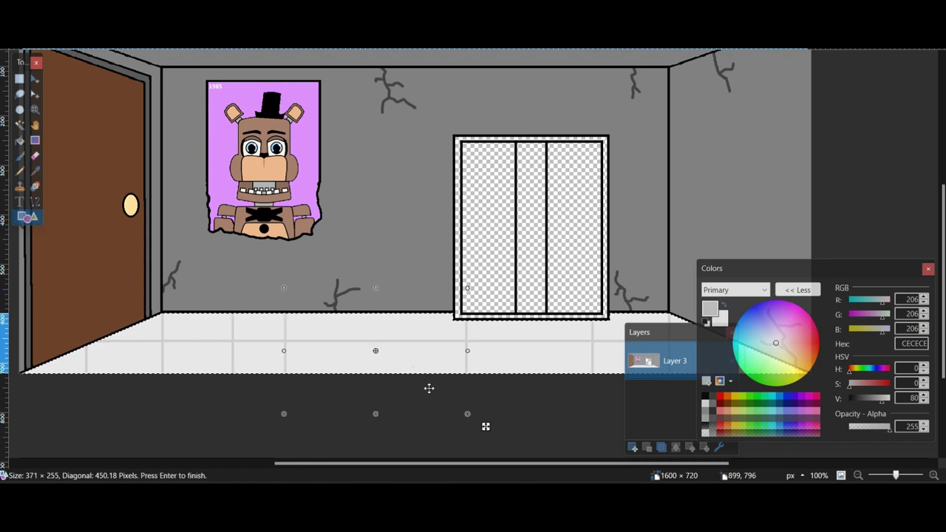
pyautogui.scroll(-2, 459, 424)
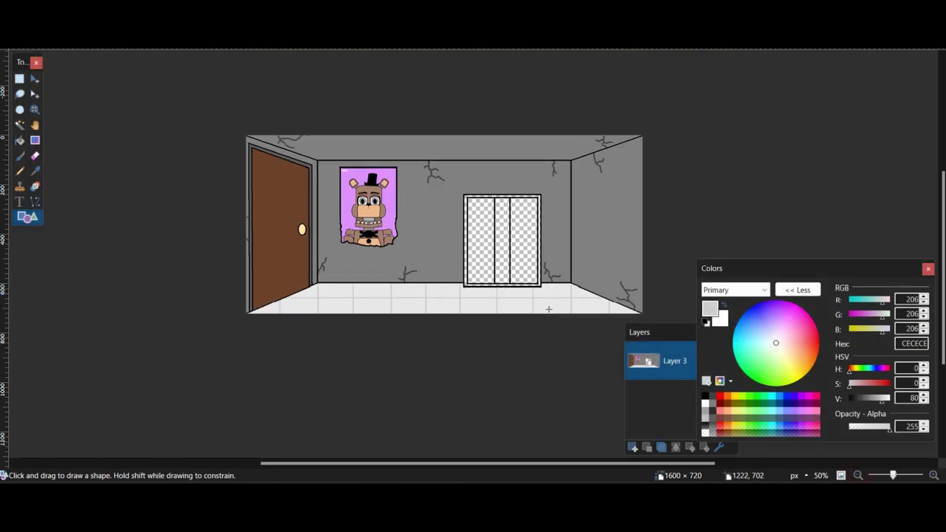
pyautogui.scroll(2, 459, 424)
# Select the double doors' outer frame and middle strip and paint them the side door's brown, hex 6B4229
pyautogui.click(19, 124)
pyautogui.click(531, 222)
pyautogui.keyDown('ctrl'); pyautogui.click(458, 223); pyautogui.keyUp('ctrl')
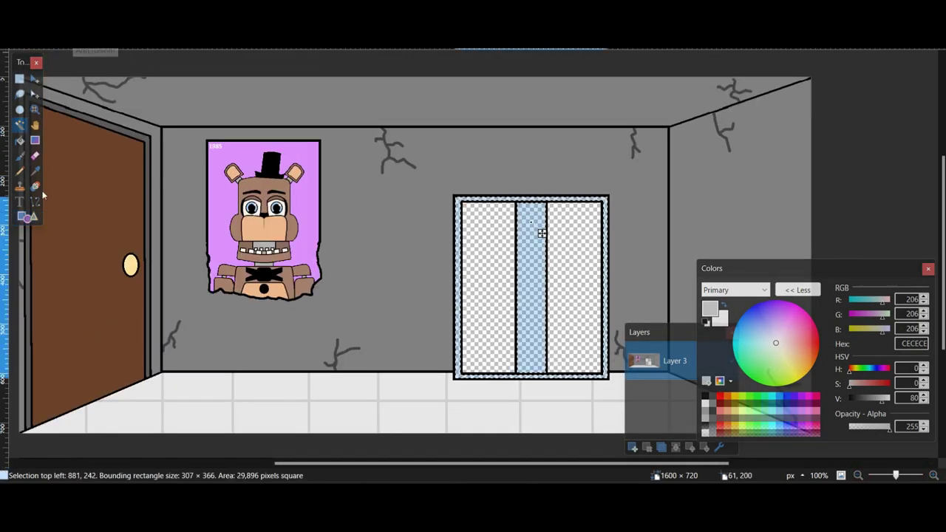
pyautogui.click(35, 171)
pyautogui.click(55, 160)
pyautogui.click(20, 156)
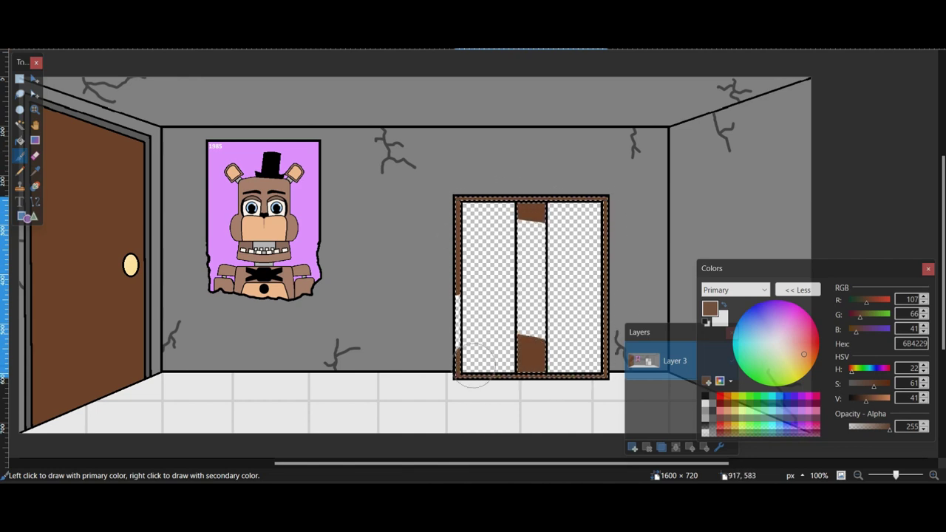
pyautogui.moveTo(472, 367)
pyautogui.mouseDown()
pyautogui.moveTo(503, 333)
pyautogui.moveTo(523, 235)
pyautogui.mouseUp()
# Select both panels of the double doors and paint them a lighter brown, hex 845133
pyautogui.click(19, 125)
pyautogui.click(489, 288)
pyautogui.keyDown('ctrl'); pyautogui.click(581, 289); pyautogui.keyUp('ctrl')
pyautogui.moveTo(866, 400); pyautogui.dragTo(871, 400)
pyautogui.click(19, 156)
pyautogui.moveTo(474, 361)
pyautogui.mouseDown()
pyautogui.moveTo(602, 341)
pyautogui.moveTo(651, 227)
pyautogui.mouseUp()
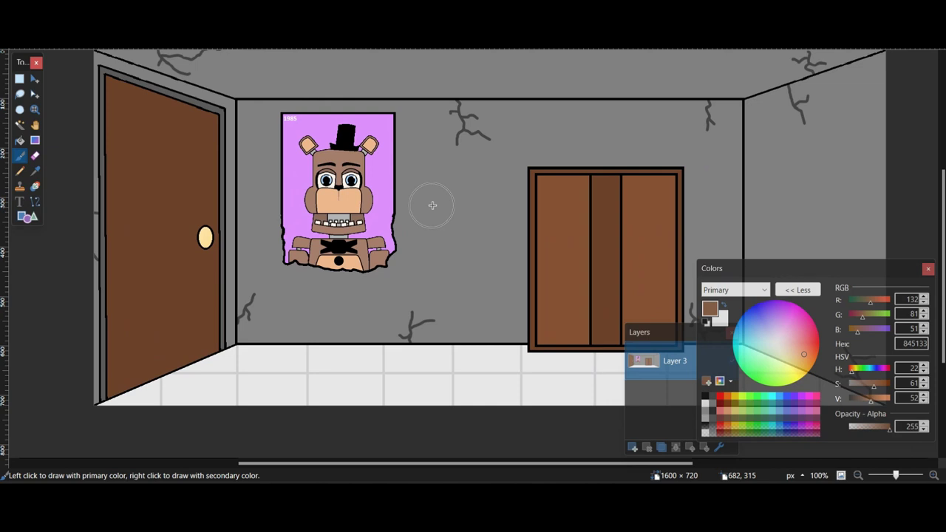
# Darken the whole room with black at opacity 128 on Layer 2 and shade its edges with a large soft black brush
pyautogui.hotkey('ctrl', 'a')
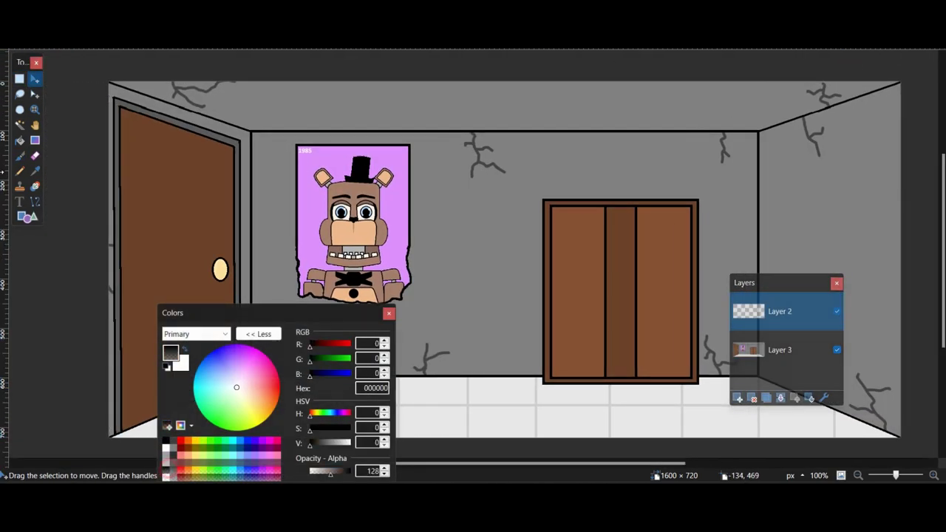
pyautogui.press('b')
pyautogui.moveTo(443, 296)
pyautogui.mouseDown()
pyautogui.moveTo(528, 422)
pyautogui.moveTo(570, 295)
pyautogui.moveTo(473, 222)
pyautogui.mouseUp()
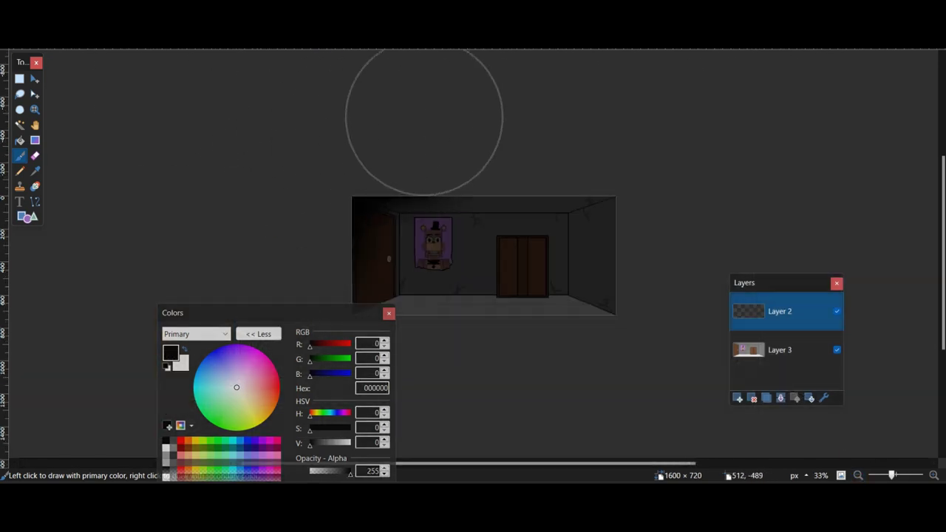
pyautogui.moveTo(674, 385)
pyautogui.mouseDown()
pyautogui.moveTo(699, 196)
pyautogui.moveTo(699, 289)
pyautogui.moveTo(388, 392)
pyautogui.mouseUp()
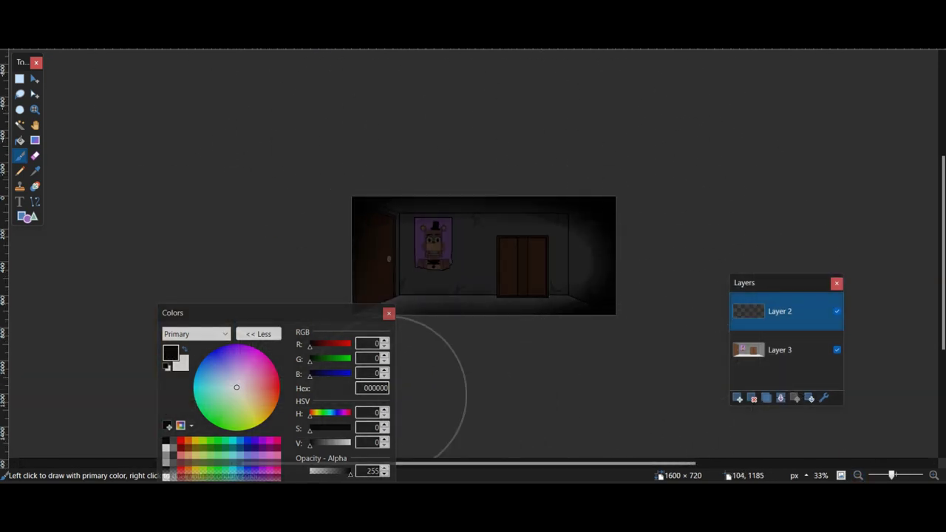
# Delete the room artwork layer and save the remaining dark overlay as a separate image named lighting
pyautogui.scroll(2, 473, 252)
pyautogui.click(19, 79)
pyautogui.click(776, 350)
pyautogui.click(751, 398)
pyautogui.click(11, 6)
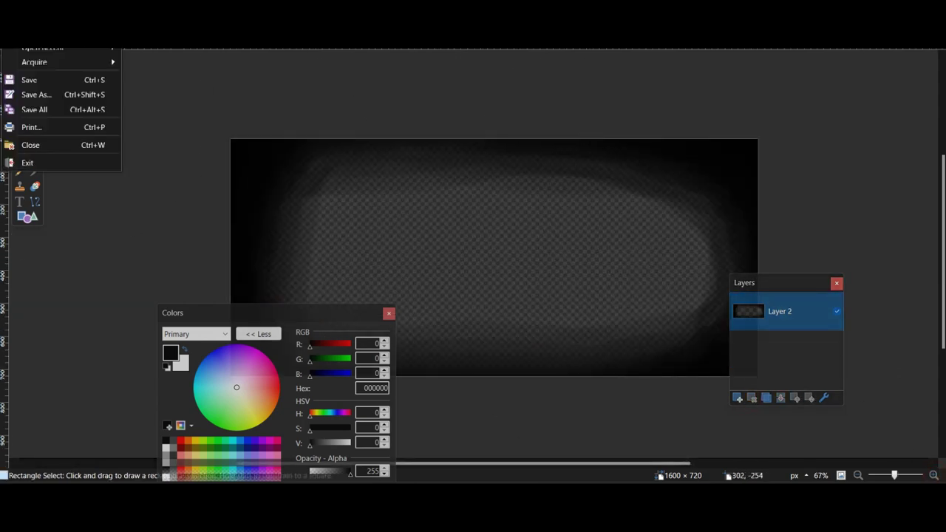
pyautogui.click(36, 94)
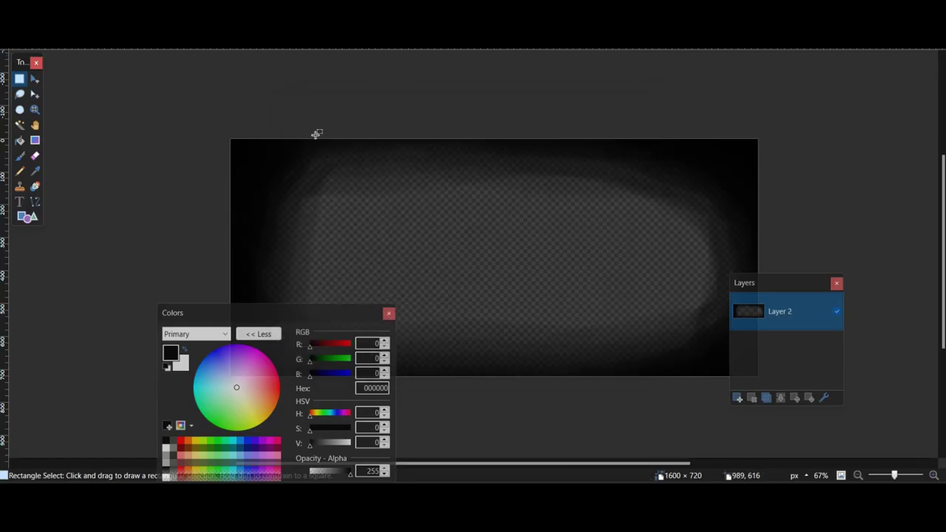
# Overlay the lighting on the base room image in a new layer and save the result as Default
pyautogui.hotkey('ctrl', 'r')
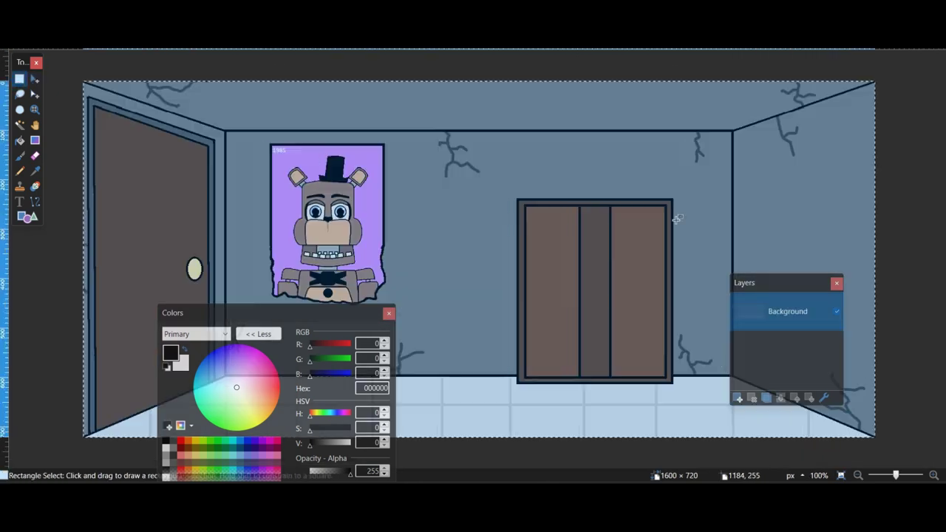
pyautogui.hotkey('ctrl', 'shift', 'n')
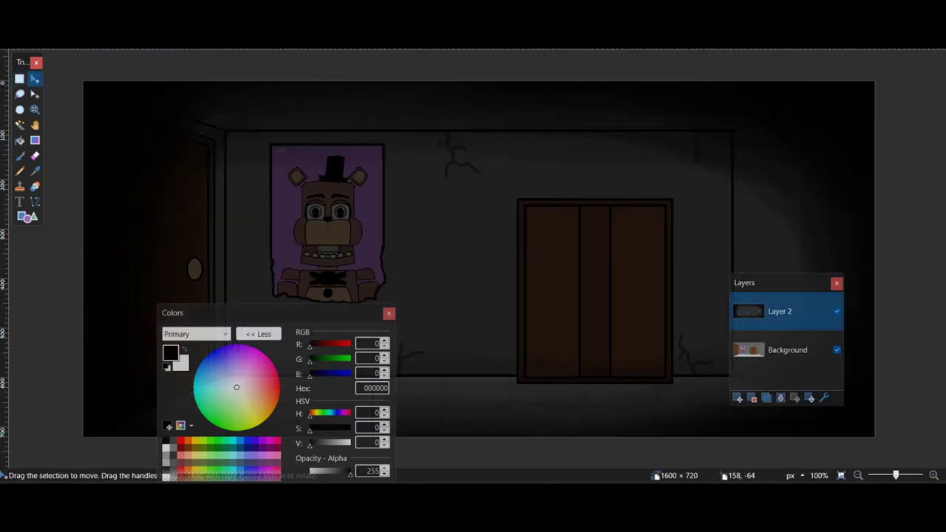
pyautogui.hotkey('ctrl', 'shift', 's')
pyautogui.write('Def')
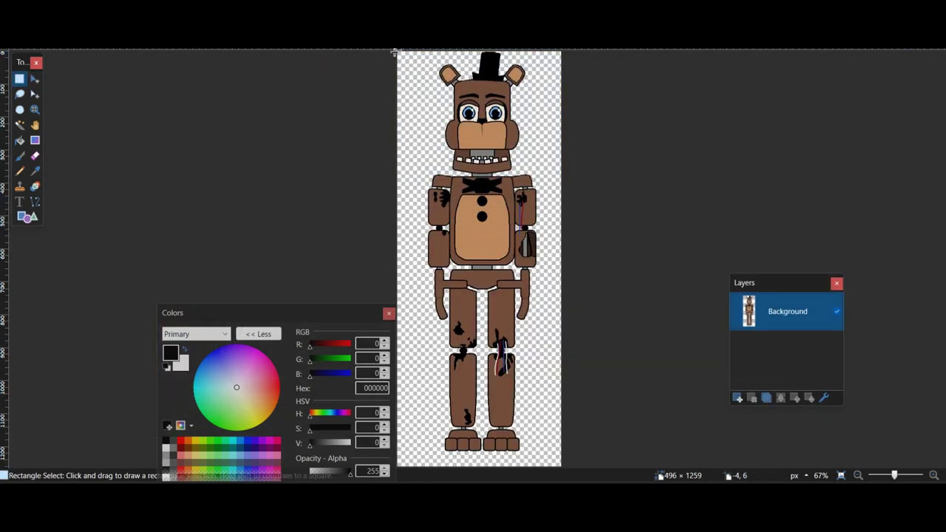
# Place an enlarged copy of the full-body animatronic in front of the double doors and add the lighting overlay on a new layer above it
pyautogui.moveTo(395, 50); pyautogui.dragTo(686, 260)
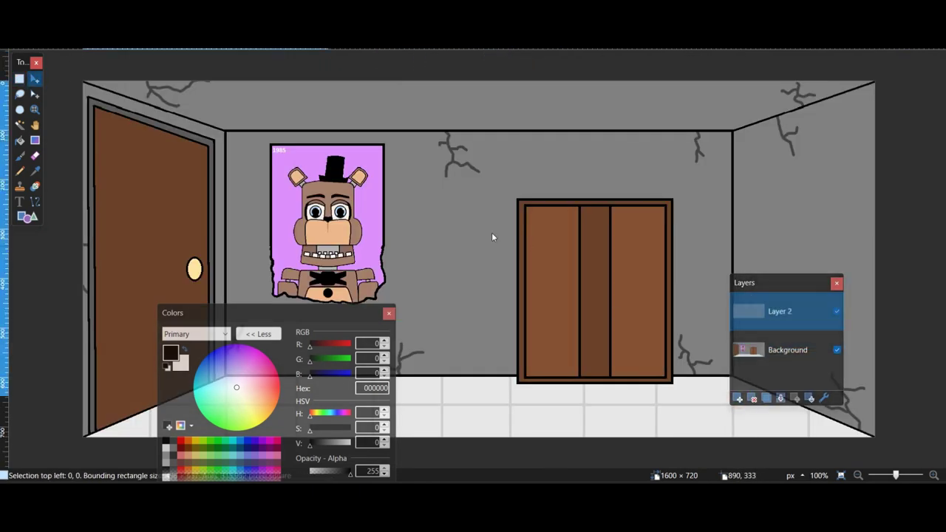
pyautogui.moveTo(492, 239)
pyautogui.mouseDown()
pyautogui.moveTo(561, 397)
pyautogui.moveTo(553, 438)
pyautogui.mouseUp()
pyautogui.moveTo(551, 264); pyautogui.dragTo(528, 265)
pyautogui.hotkey('ctrl', 'd')
pyautogui.click(737, 401)
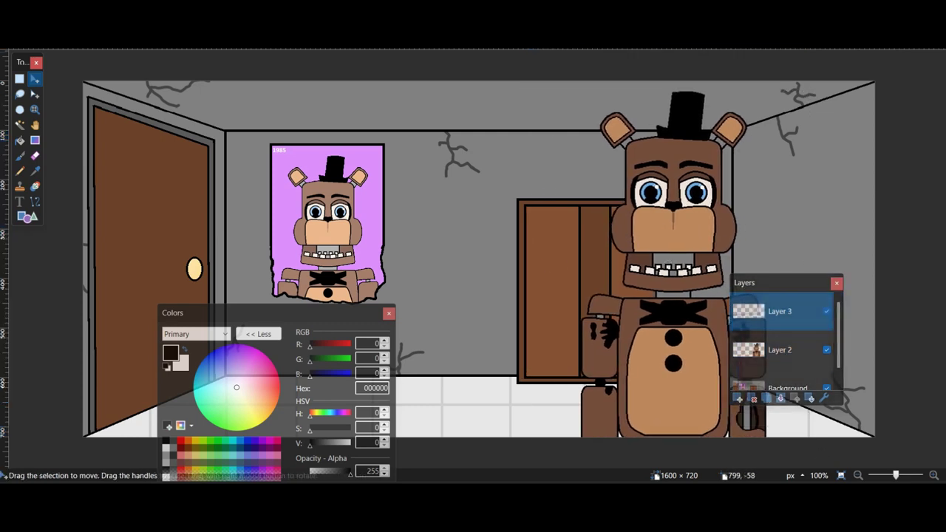
pyautogui.hotkey('ctrl', 'v')
# Select the standing animatronic's whole eyes and copy them to a new layer above the lighting
pyautogui.scroll(3, 537, 180)
pyautogui.moveTo(537, 181); pyautogui.dragTo(148, 140)
pyautogui.click(442, 187)
pyautogui.keyDown('ctrl'); pyautogui.click(529, 186); pyautogui.keyUp('ctrl')
pyautogui.click(20, 109)
pyautogui.moveTo(343, 205); pyautogui.dragTo(445, 113)
pyautogui.moveTo(526, 206); pyautogui.dragTo(628, 113)
pyautogui.click(761, 314)
pyautogui.click(738, 397)
pyautogui.hotkey('ctrl', 'v')
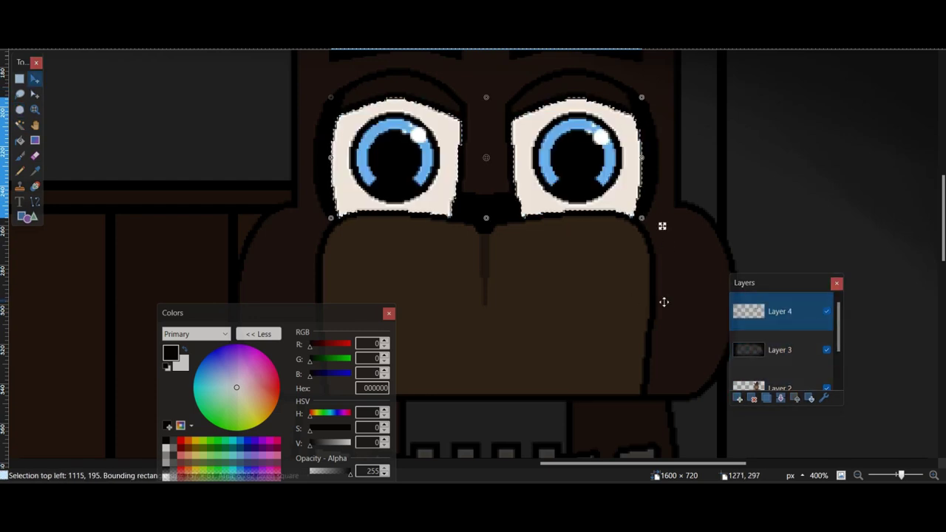
pyautogui.hotkey('ctrl', 'd')
pyautogui.click(780, 349)
pyautogui.click(737, 397)
pyautogui.click(780, 313)
pyautogui.click(34, 171)
pyautogui.click(20, 156)
pyautogui.click(783, 349)
pyautogui.click(752, 398)
# Merge all layers down into the Background and save the image as Freddy2
pyautogui.click(779, 311)
pyautogui.click(781, 397)
pyautogui.click(780, 397)
pyautogui.click(780, 398)
pyautogui.click(859, 476)
pyautogui.click(860, 476)
pyautogui.click(859, 476)
pyautogui.click(859, 476)
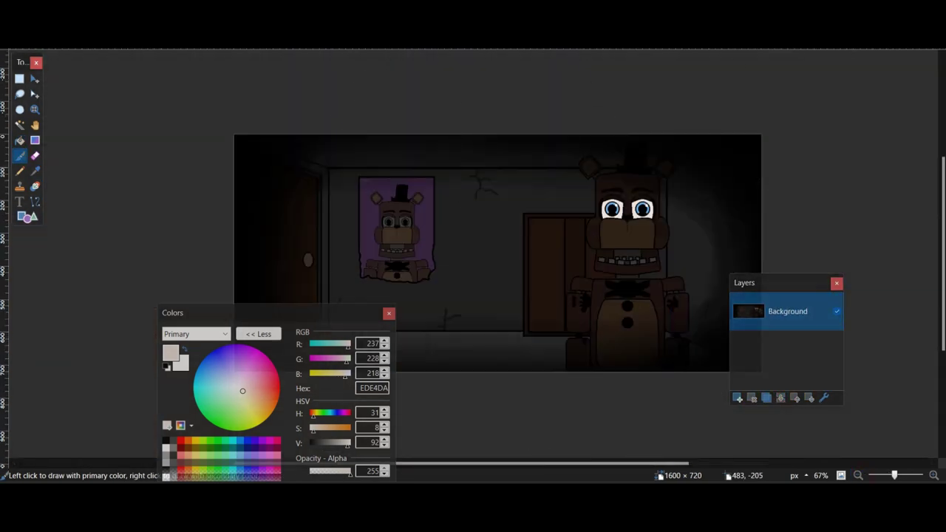
pyautogui.click(11, 17)
pyautogui.click(45, 108)
pyautogui.press('Return')
pyautogui.press('Return')
# Select the animatronic's eye whites, irises and pupils and dim both eyes with a black brush
pyautogui.click(166, 441)
pyautogui.click(20, 125)
pyautogui.moveTo(321, 133); pyautogui.dragTo(152, 103)
pyautogui.click(934, 475)
pyautogui.click(934, 476)
pyautogui.click(934, 476)
pyautogui.click(933, 476)
pyautogui.scroll(1, 354, 145)
pyautogui.click(429, 190)
pyautogui.hotkey('ctrl', 'a')
pyautogui.hotkey('ctrl', 'd')
pyautogui.keyDown('shift'); pyautogui.click(348, 164); pyautogui.keyUp('shift')
pyautogui.click(20, 109)
pyautogui.moveTo(241, 229); pyautogui.dragTo(338, 134)
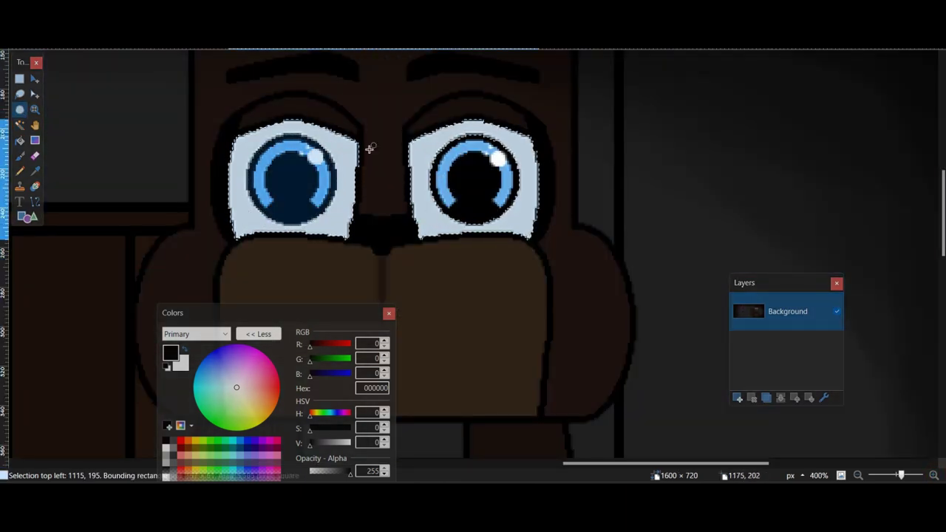
pyautogui.moveTo(424, 225); pyautogui.dragTo(529, 147)
pyautogui.click(22, 159)
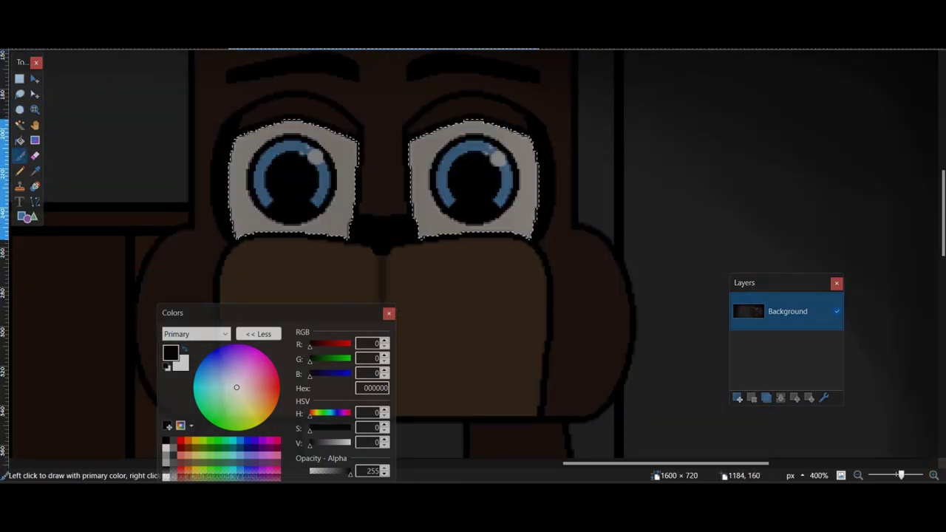
pyautogui.moveTo(292, 179); pyautogui.dragTo(474, 179)
# Save the dimmed-eyes image as Freddy3 and close the image editor
pyautogui.click(858, 476)
pyautogui.click(858, 476)
pyautogui.click(857, 476)
pyautogui.click(11, 26)
pyautogui.click(33, 120)
pyautogui.write('freddy3')
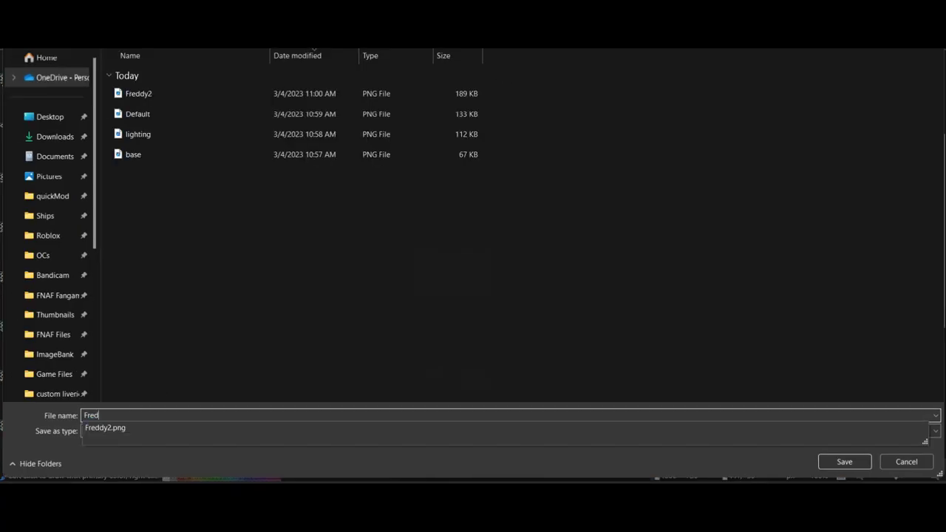
pyautogui.press('Return')
pyautogui.click(564, 342)
pyautogui.hotkey('alt', 'F4')
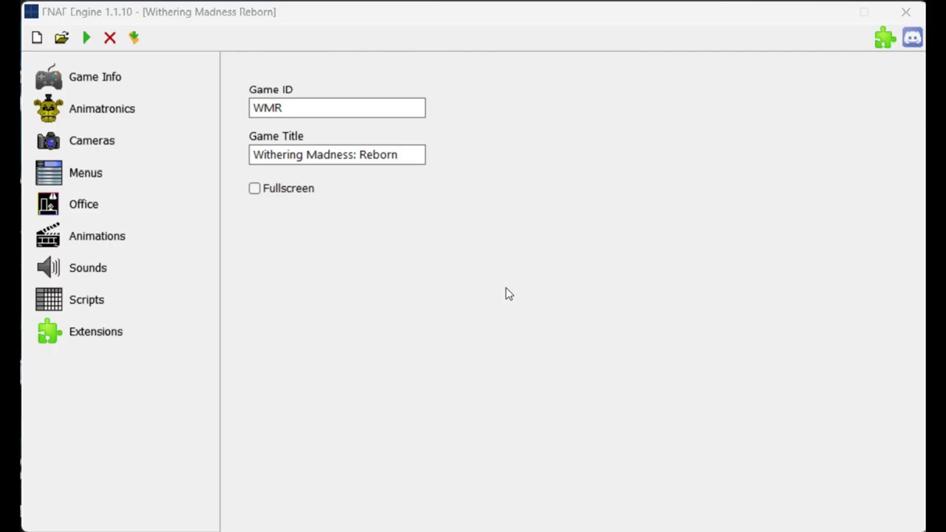
# Switch to FNAF Engine and open the Main menu for editing
pyautogui.click(86, 172)
pyautogui.click(272, 150)
pyautogui.click(363, 403)
pyautogui.doubleClick(399, 280)
pyautogui.click(444, 298)
pyautogui.click(450, 445)
# Move New Game, Continue, 6th Night and Custom Night up and left into one column beneath the game title
pyautogui.moveTo(505, 243); pyautogui.dragTo(491, 235)
pyautogui.moveTo(503, 267); pyautogui.dragTo(487, 258)
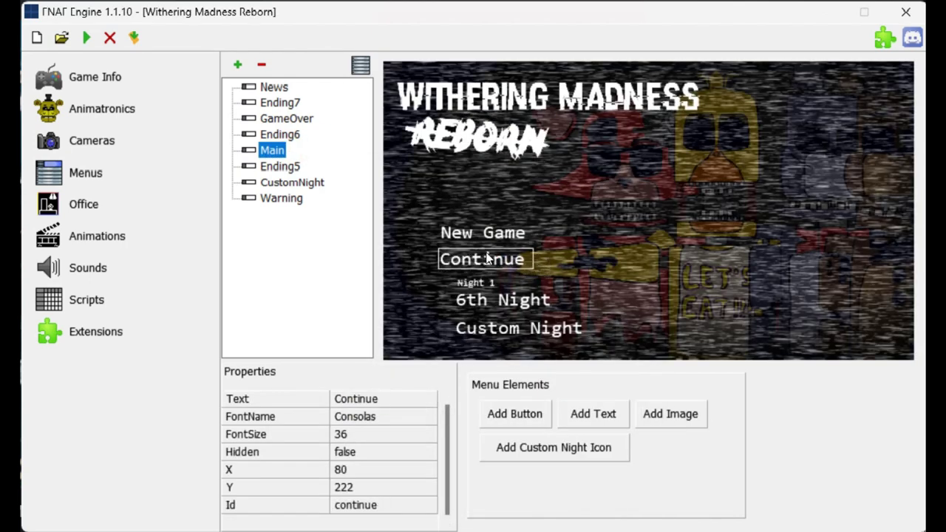
pyautogui.moveTo(480, 299); pyautogui.dragTo(474, 288)
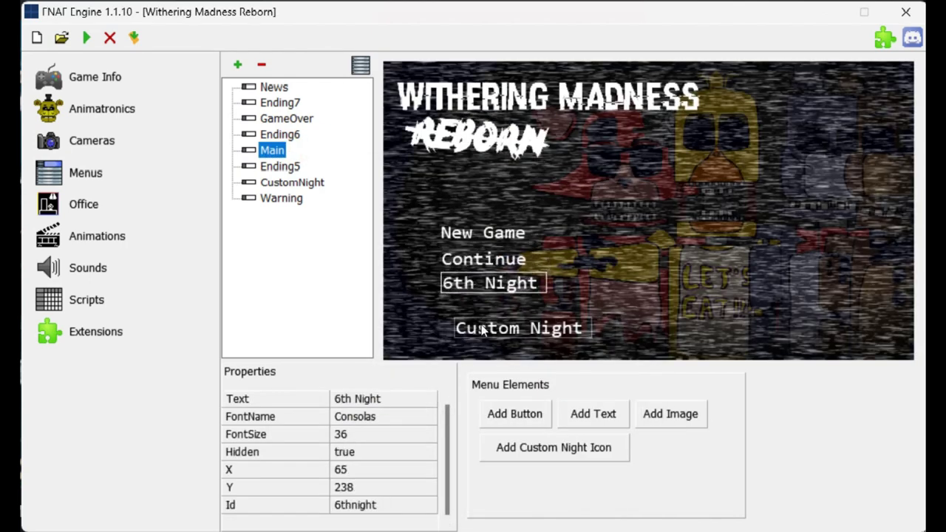
pyautogui.moveTo(482, 330); pyautogui.dragTo(468, 311)
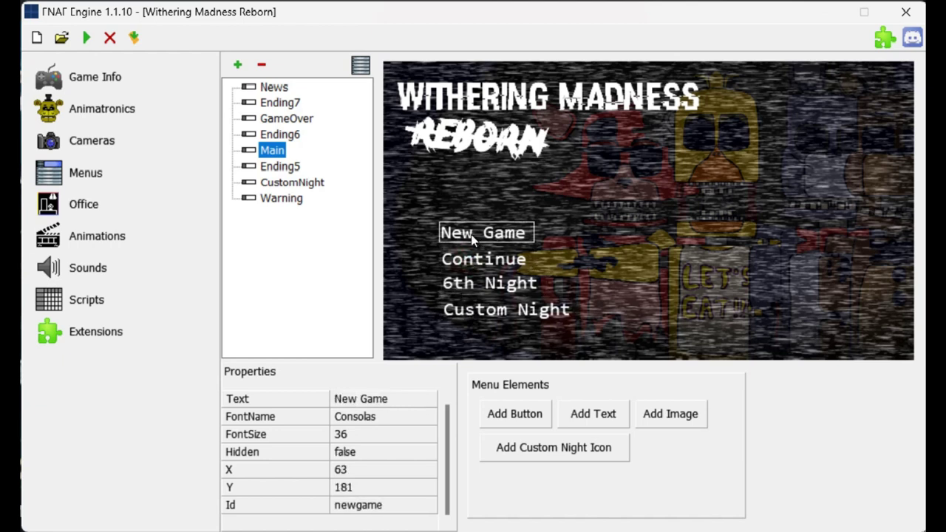
# Set the New Game button's X to 66 and its font to Doctor Glitch
pyautogui.doubleClick(364, 467)
pyautogui.write('66')
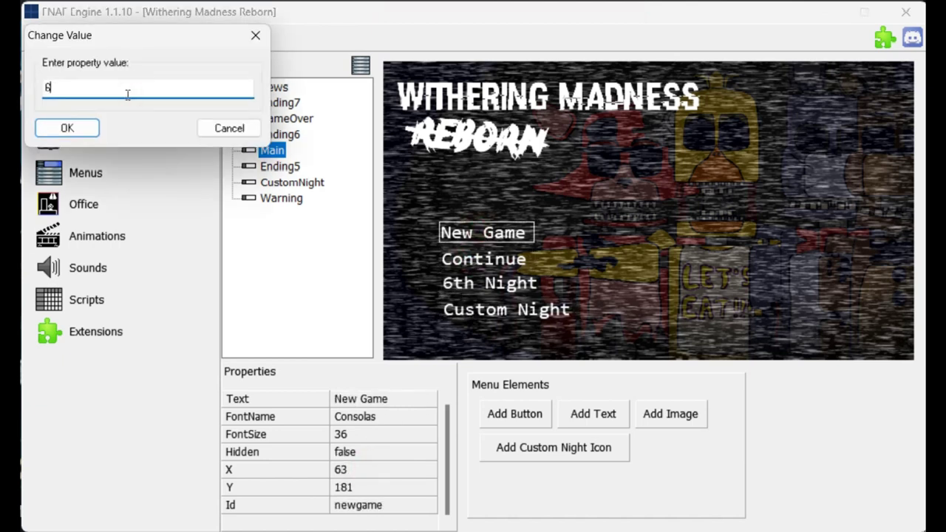
pyautogui.press('Return')
pyautogui.doubleClick(370, 415)
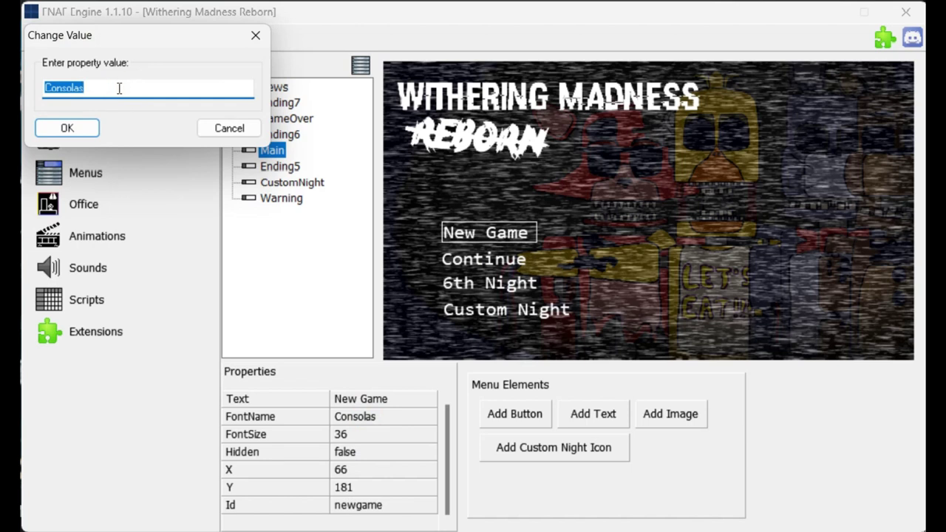
pyautogui.write('doctor glitch')
pyautogui.press('Return')
pyautogui.doubleClick(360, 398)
pyautogui.press('Return')
# Change the Continue button's font to Doctor Glitch
pyautogui.click(483, 258)
pyautogui.doubleClick(355, 399)
pyautogui.click(66, 127)
pyautogui.doubleClick(355, 416)
pyautogui.write('Doctor Gl')
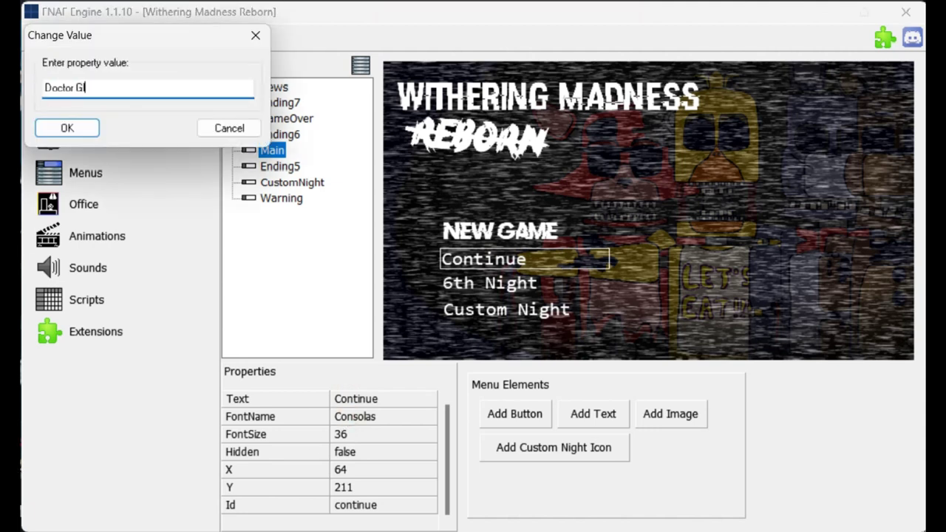
pyautogui.write('itch')
pyautogui.press('Return')
pyautogui.doubleClick(362, 416)
pyautogui.click(227, 126)
# Set the Continue button's X to 66 so it lines up with New Game
pyautogui.click(506, 255)
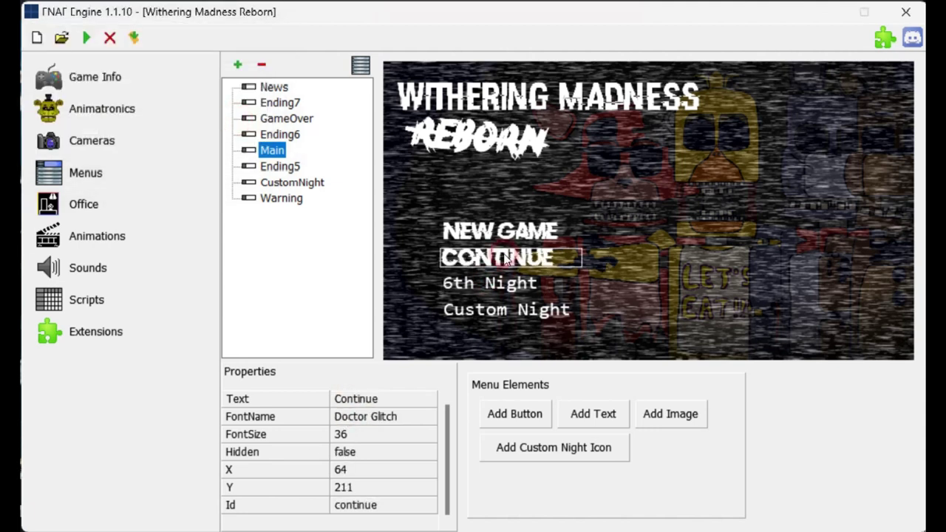
pyautogui.doubleClick(382, 470)
pyautogui.write('66')
pyautogui.press('Return')
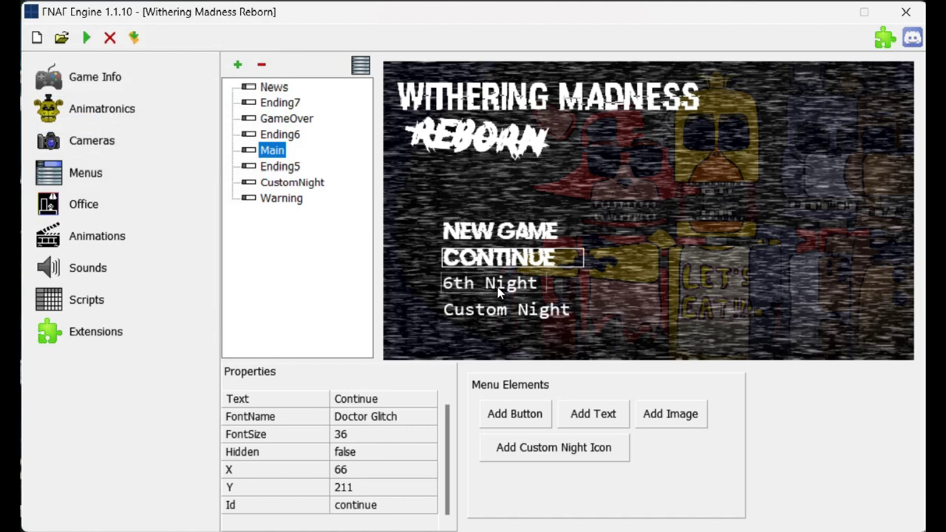
# Set the 6th Night button's X to 66 and its text to "The final night"
pyautogui.click(490, 283)
pyautogui.doubleClick(373, 469)
pyautogui.write('66')
pyautogui.press('Return')
pyautogui.doubleClick(369, 398)
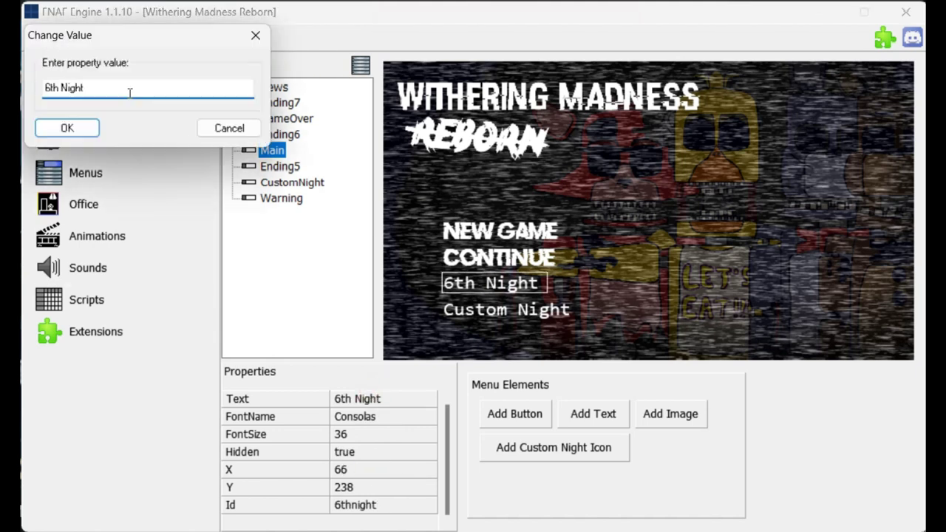
pyautogui.write('The final night')
pyautogui.press('Return')
# Change the final night button's font to Doctor glitch
pyautogui.doubleClick(410, 399)
pyautogui.click(67, 129)
pyautogui.doubleClick(378, 418)
pyautogui.write('Doctor glitch')
pyautogui.press('Return')
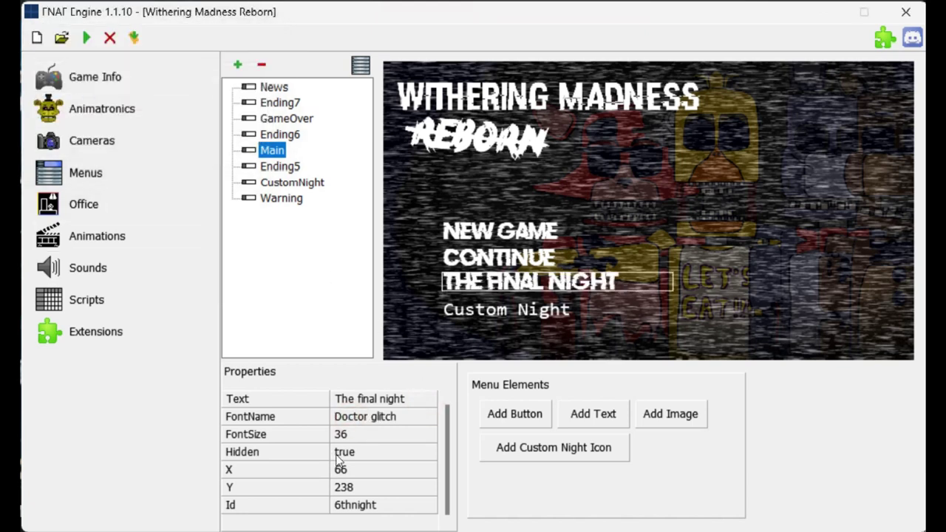
# Set the Custom Night button's font to doctor glitch and its text to "Freeplay"
pyautogui.click(496, 318)
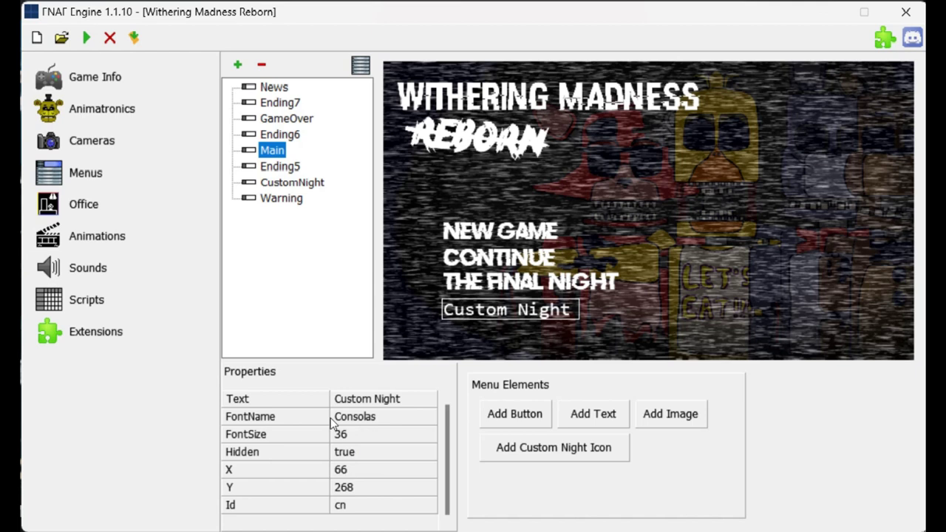
pyautogui.doubleClick(362, 417)
pyautogui.press('Return')
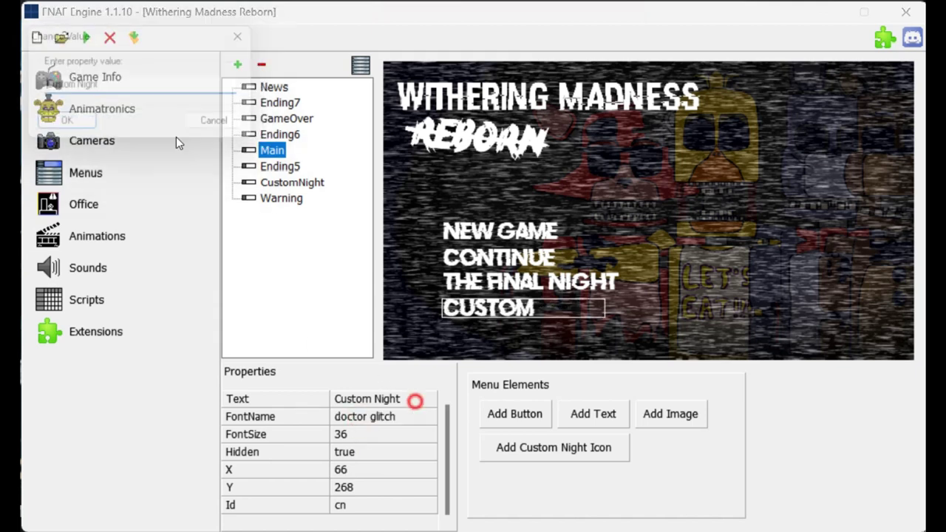
pyautogui.doubleClick(414, 399)
pyautogui.click(67, 128)
pyautogui.doubleClick(391, 398)
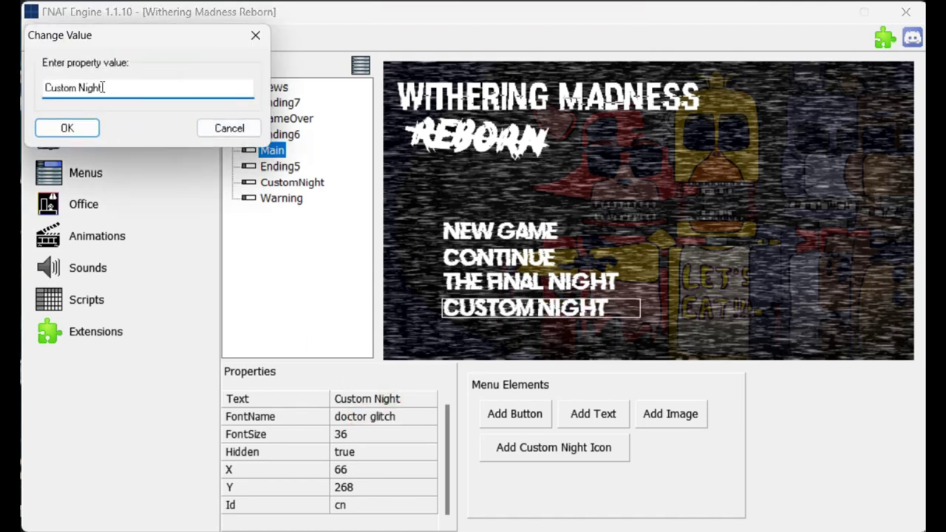
pyautogui.write('Freeplay')
pyautogui.press('Return')
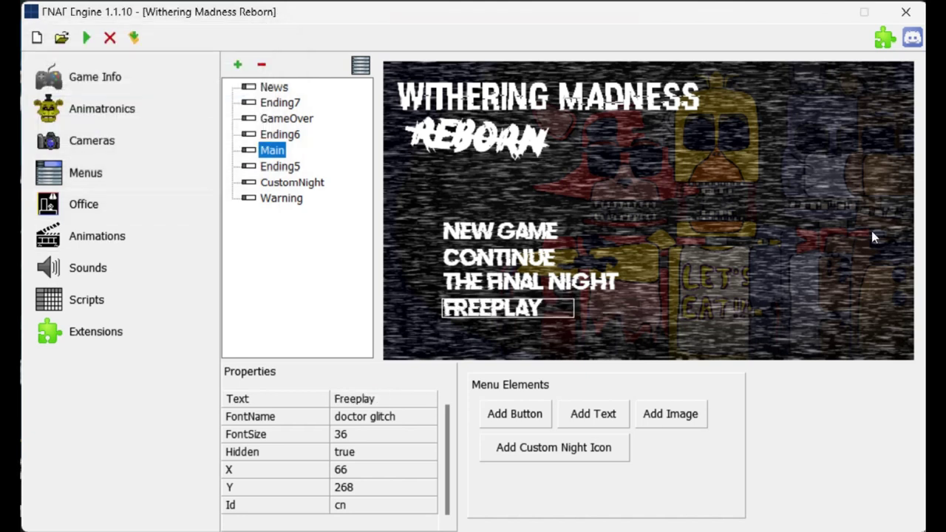
# Open the News menu and set its background image to intro\01.png
pyautogui.click(504, 198)
pyautogui.click(274, 87)
pyautogui.doubleClick(352, 398)
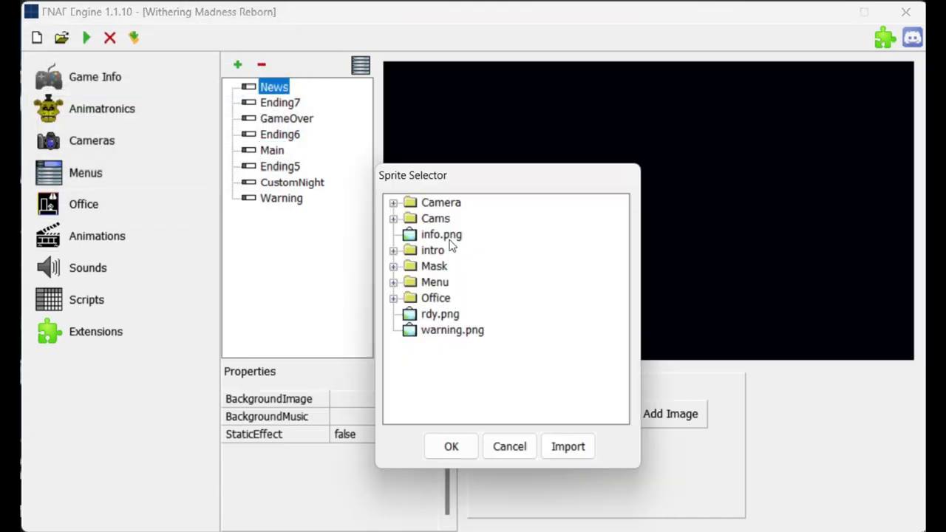
pyautogui.click(547, 219)
pyautogui.click(602, 415)
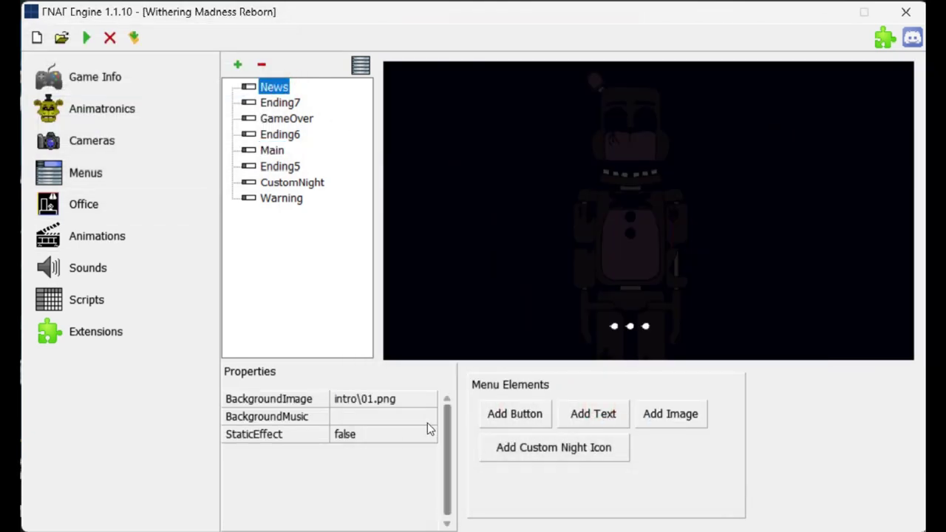
# Import a sound file and set the News menu's background music to custom_menu.mp3
pyautogui.doubleClick(384, 416)
pyautogui.click(570, 399)
pyautogui.scroll(-5, 508, 332)
pyautogui.scroll(-15, 507, 332)
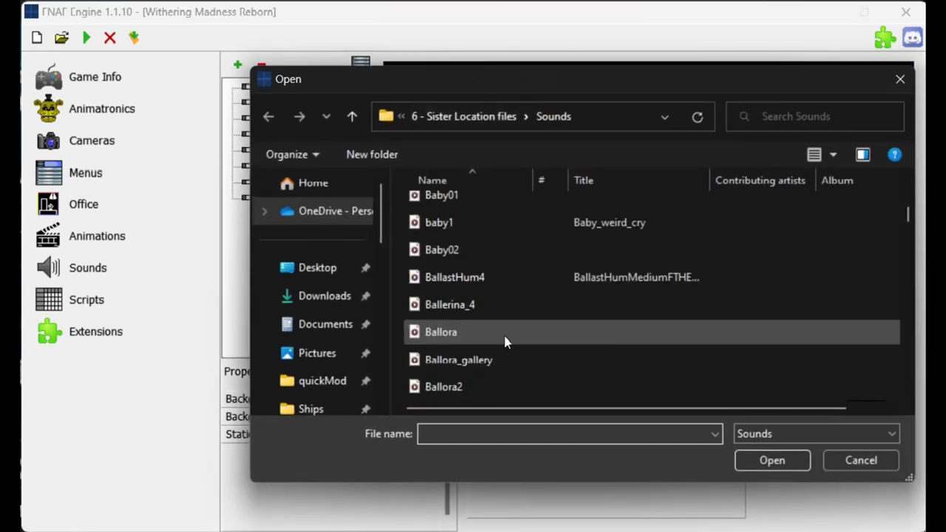
pyautogui.click(458, 222)
pyautogui.click(748, 454)
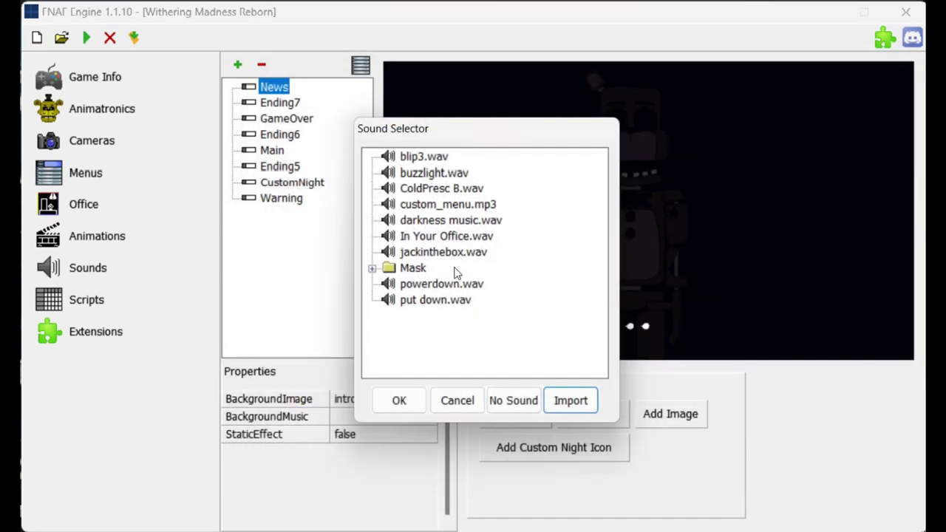
pyautogui.click(448, 204)
pyautogui.click(390, 400)
# In the News menu's script, set the timer event to 100 ticks and replace its new-game action with Set Menu Background
pyautogui.click(345, 436)
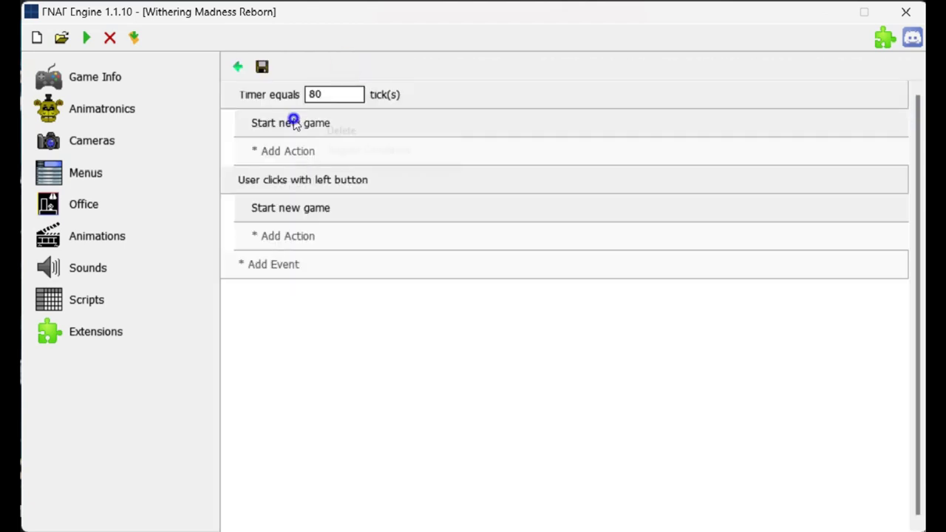
pyautogui.click(330, 94)
pyautogui.write('100')
pyautogui.press('Return')
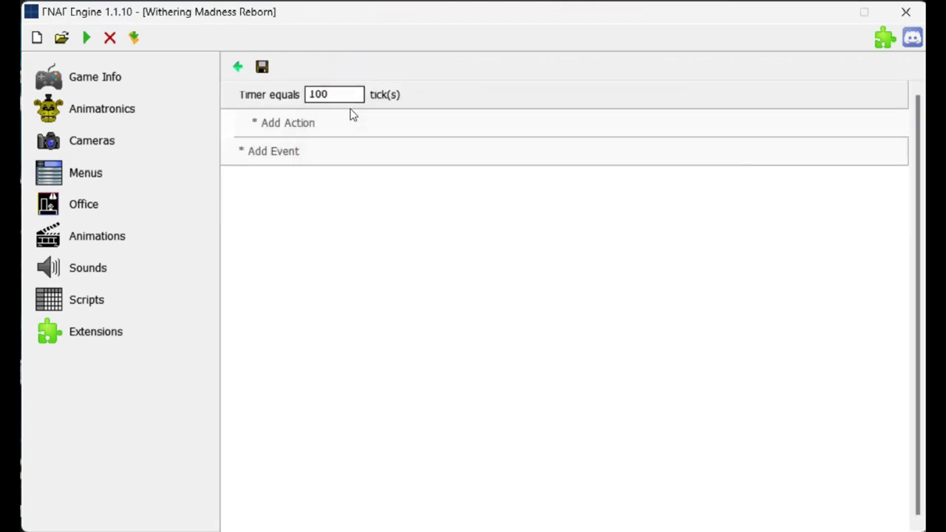
pyautogui.click(354, 122)
pyautogui.click(363, 184)
pyautogui.click(424, 229)
# Add a timer event at 200 ticks with a Set Menu Background action
pyautogui.click(310, 181)
pyautogui.click(345, 184)
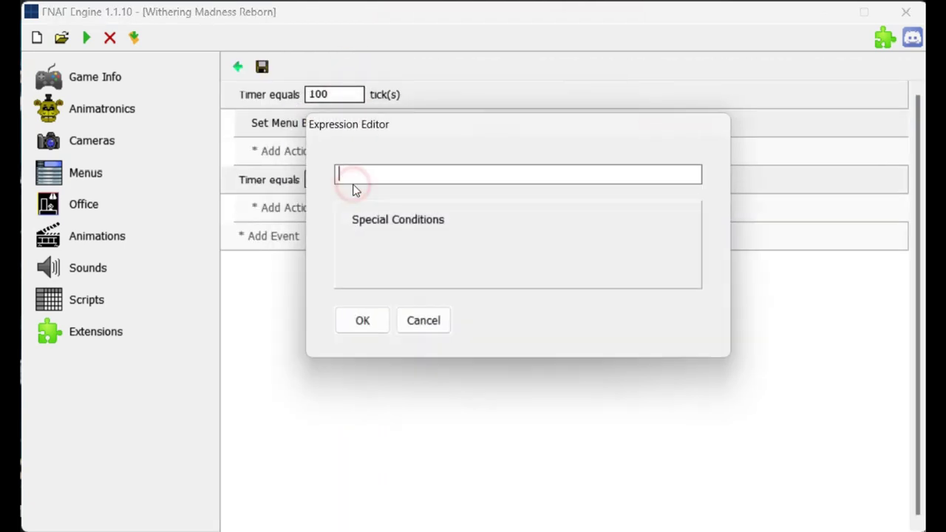
pyautogui.write('200')
pyautogui.press('Return')
pyautogui.click(443, 208)
pyautogui.click(363, 184)
pyautogui.click(424, 229)
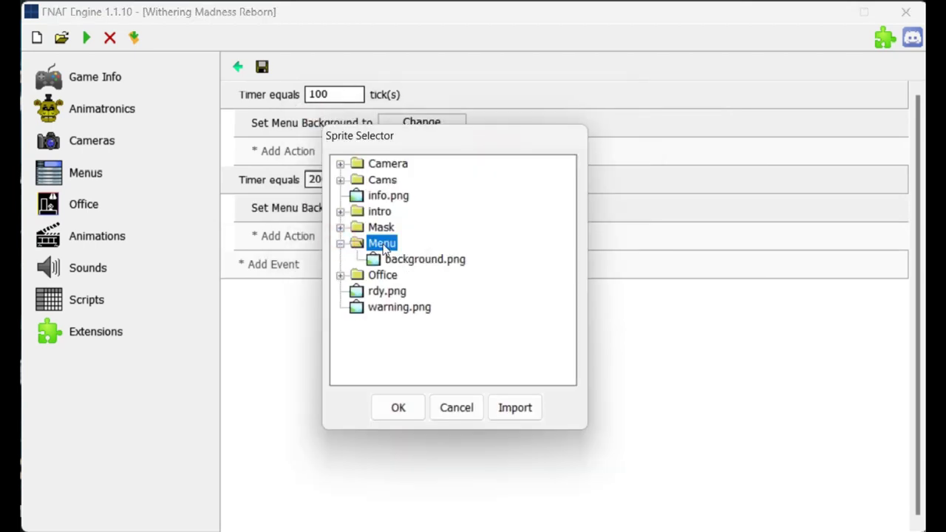
# Choose intro\02.png as the background for the 100-tick event and intro\03.png for the 200-tick event
pyautogui.click(357, 212)
pyautogui.click(403, 402)
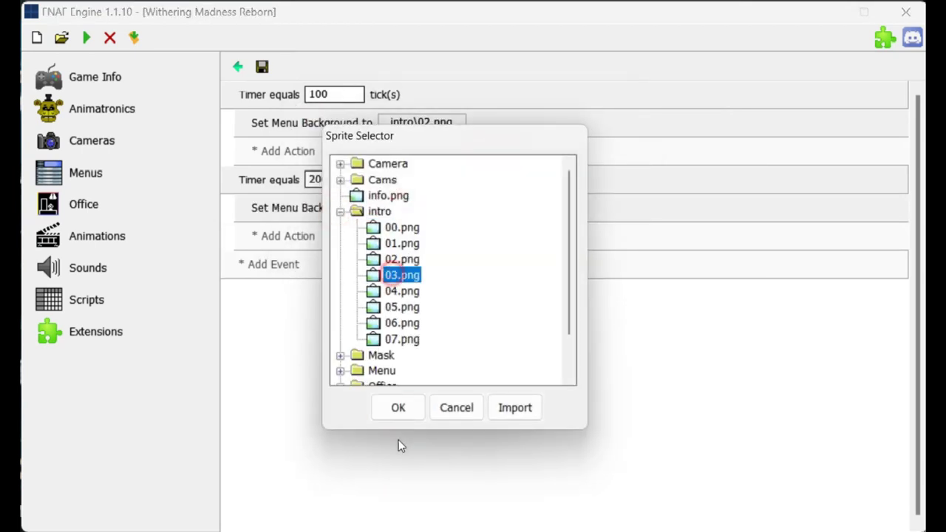
pyautogui.click(398, 408)
# Add two more timer events to the script, at 300 and 400 ticks
pyautogui.click(273, 265)
pyautogui.click(348, 191)
pyautogui.click(383, 201)
pyautogui.write('300')
pyautogui.click(363, 321)
pyautogui.click(293, 327)
pyautogui.click(372, 189)
pyautogui.click(333, 324)
pyautogui.write('400')
pyautogui.click(355, 321)
# Add a Set Menu Background action to both the 300-tick and 400-tick events
pyautogui.click(296, 294)
pyautogui.click(378, 185)
pyautogui.click(411, 207)
pyautogui.click(303, 378)
pyautogui.click(380, 185)
pyautogui.click(444, 235)
# Choose intro\04.png as the background for the 300-tick event and intro\05.png for the 400-tick event
pyautogui.click(421, 292)
pyautogui.click(405, 307)
pyautogui.moveTo(408, 132); pyautogui.dragTo(631, 142)
pyautogui.click(622, 300)
pyautogui.click(619, 418)
pyautogui.click(421, 378)
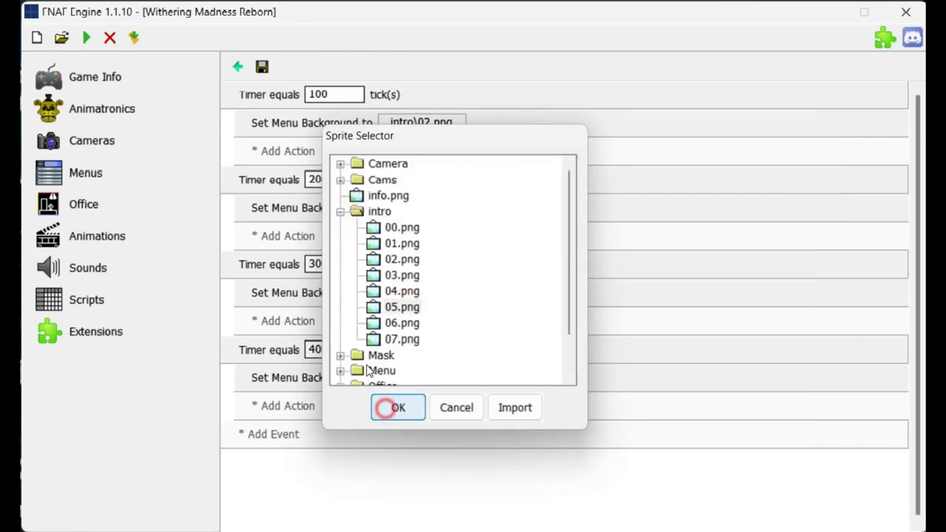
pyautogui.click(385, 408)
# Add timer events at 500 and 600 ticks to the News menu's script
pyautogui.click(355, 424)
pyautogui.click(362, 186)
pyautogui.click(382, 199)
pyautogui.click(303, 489)
pyautogui.click(365, 190)
pyautogui.click(392, 201)
pyautogui.click(342, 436)
pyautogui.write('500')
pyautogui.press('Return')
pyautogui.click(321, 490)
pyautogui.write('51')
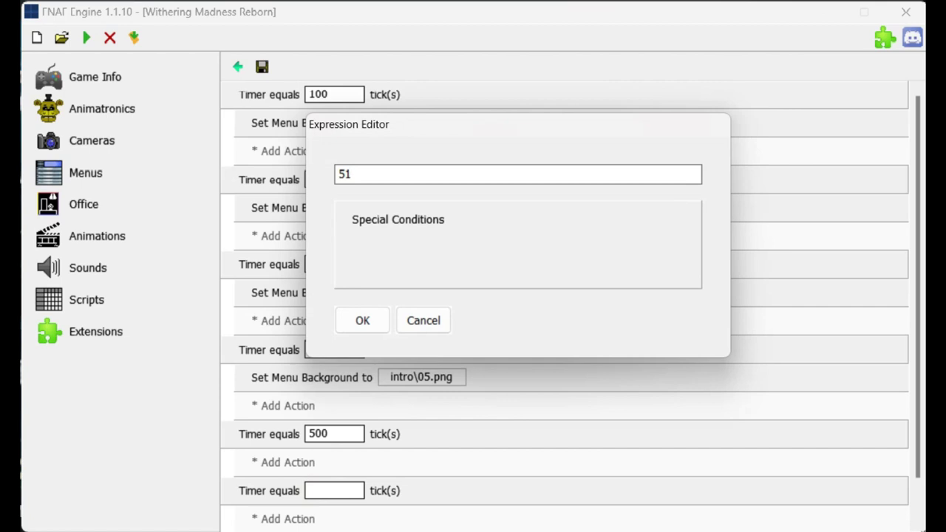
pyautogui.write('600')
pyautogui.press('Return')
# Give the 500- and 600-tick events Set Menu Background actions using intro\06.png and intro\07.png
pyautogui.click(320, 464)
pyautogui.click(369, 187)
pyautogui.click(404, 238)
pyautogui.scroll(-2, 342, 477)
pyautogui.click(341, 489)
pyautogui.click(393, 189)
pyautogui.click(434, 246)
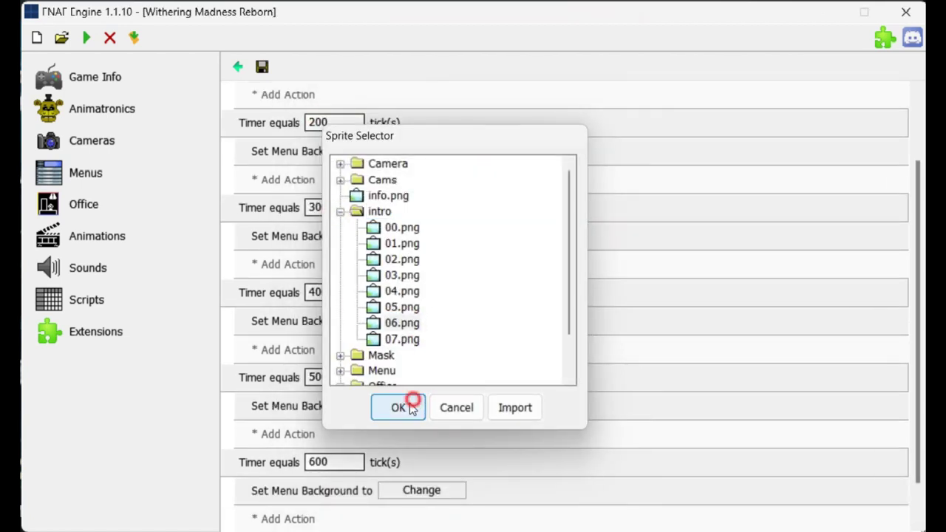
pyautogui.click(411, 407)
pyautogui.click(398, 408)
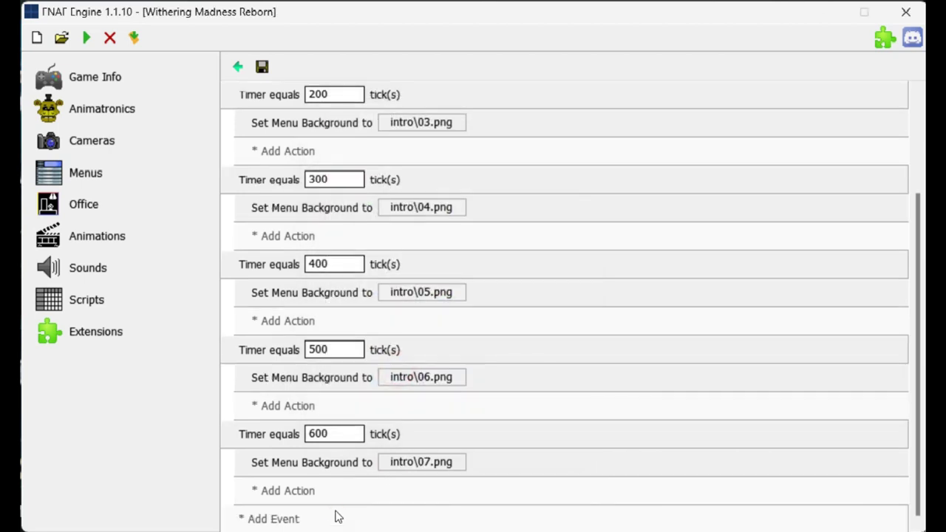
# Add a timer event at 610 ticks that starts a new game
pyautogui.click(333, 513)
pyautogui.click(345, 186)
pyautogui.click(334, 461)
pyautogui.write('610')
pyautogui.click(354, 491)
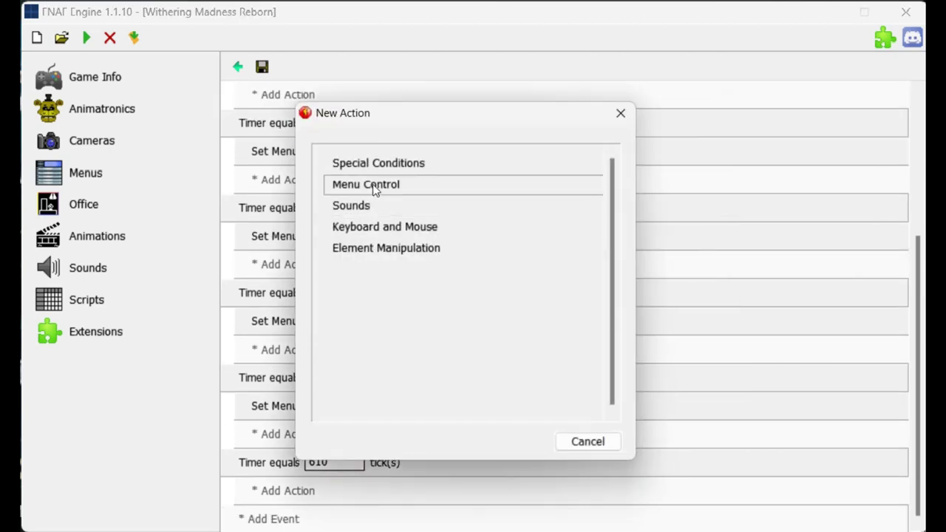
pyautogui.click(370, 167)
pyautogui.click(392, 194)
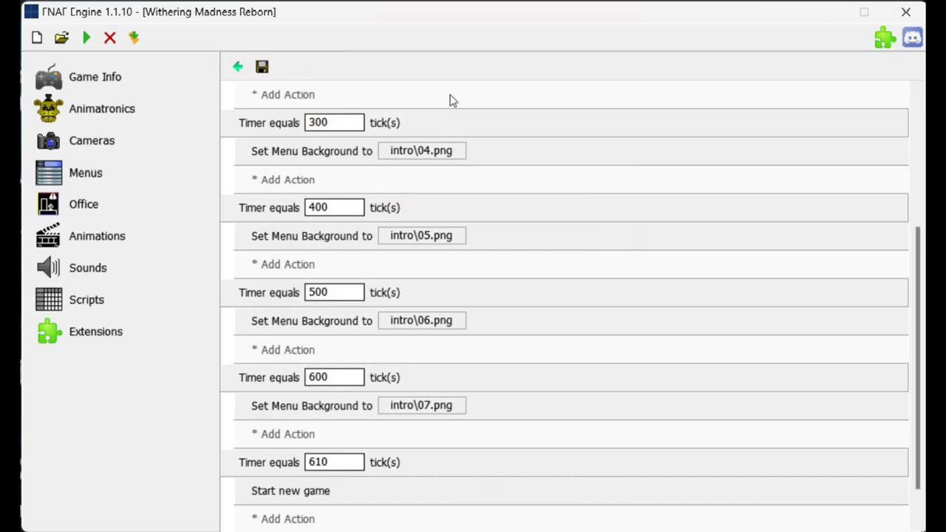
pyautogui.scroll(-1, 317, 465)
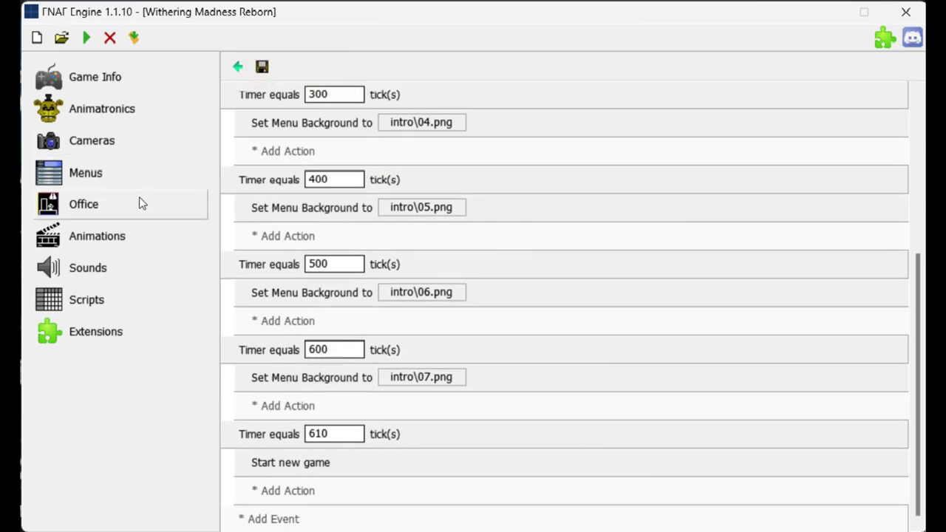
# Assign the Default office background and enable toxic and mask with panorama disabled
pyautogui.click(141, 203)
pyautogui.click(831, 352)
pyautogui.click(357, 385)
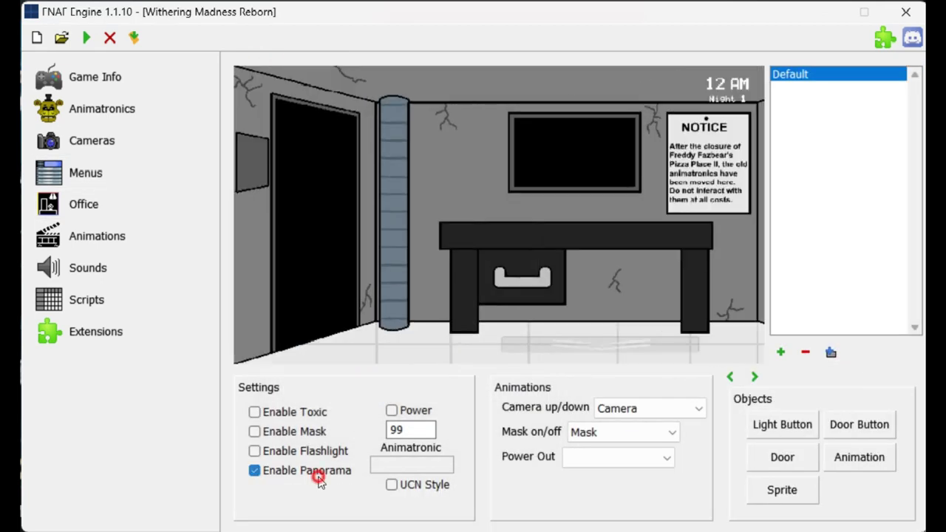
pyautogui.click(753, 378)
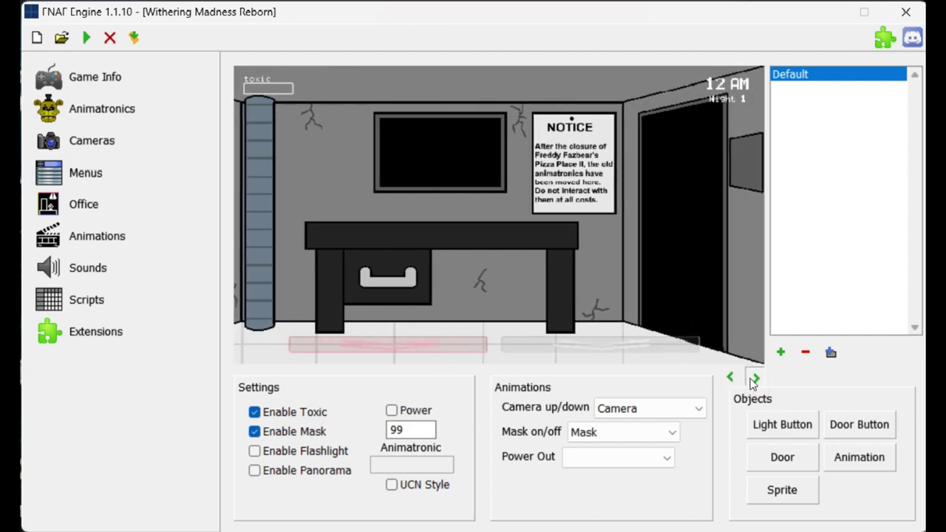
# Go to the camera setup and add a camera named 1
pyautogui.click(118, 139)
pyautogui.click(685, 82)
pyautogui.press('Escape')
# Import the 167.png camera-box texture and place it in the camera interface
pyautogui.click(426, 439)
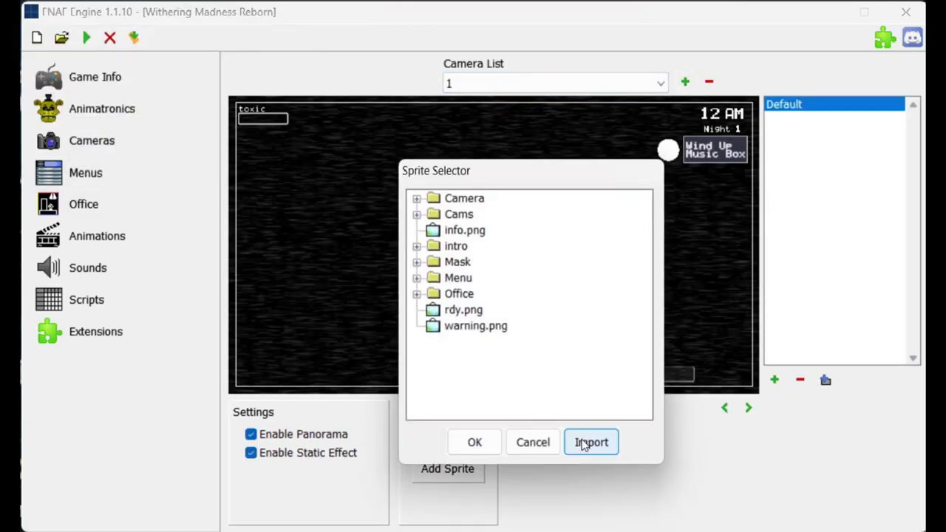
pyautogui.click(591, 443)
pyautogui.scroll(-5, 482, 399)
pyautogui.doubleClick(620, 324)
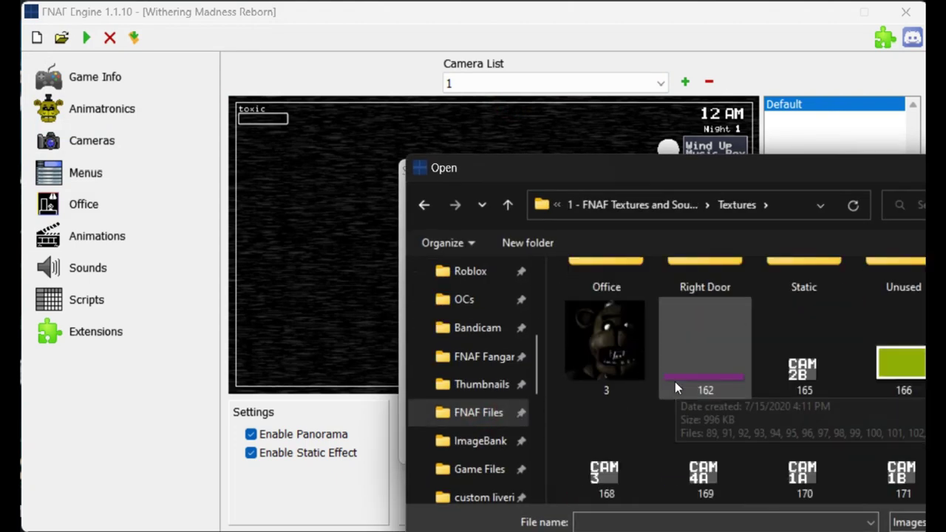
pyautogui.click(532, 446)
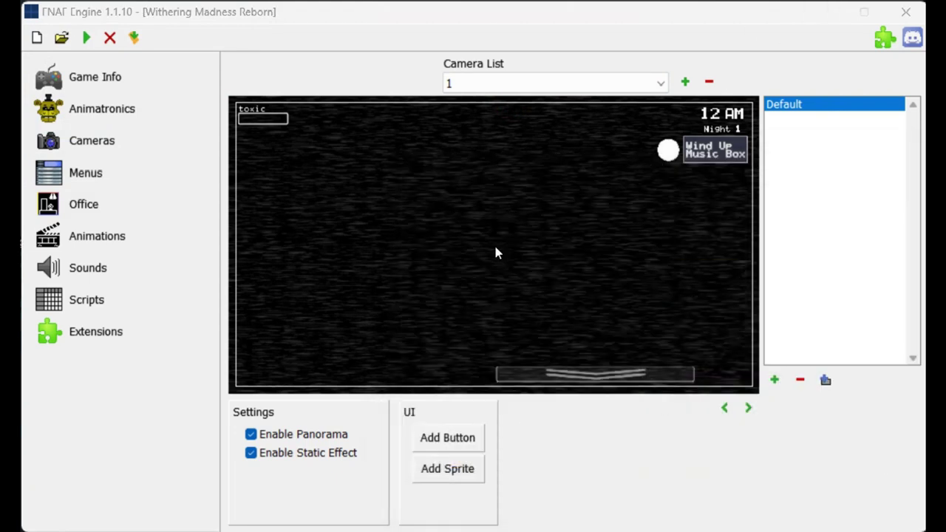
pyautogui.click(448, 469)
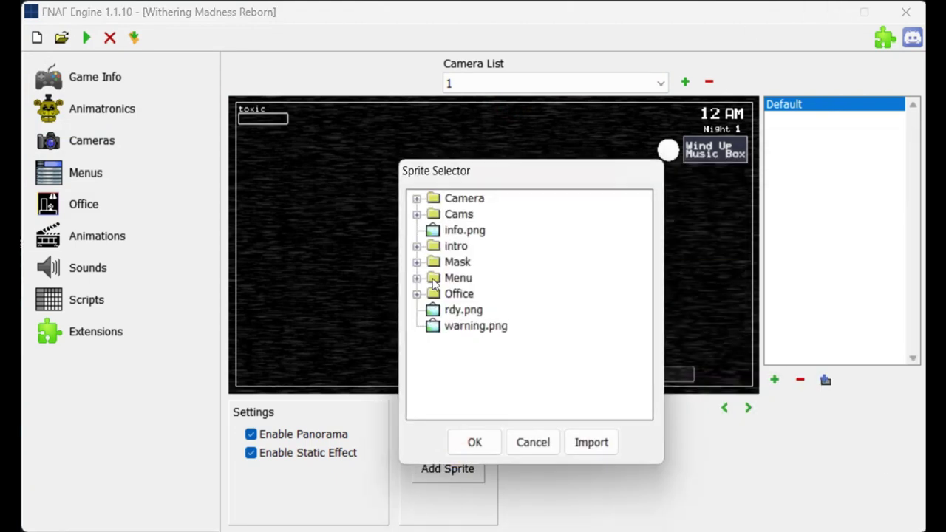
pyautogui.click(474, 442)
# Assign the room image without Freddy to camera 1's Default state and disable panorama
pyautogui.click(826, 379)
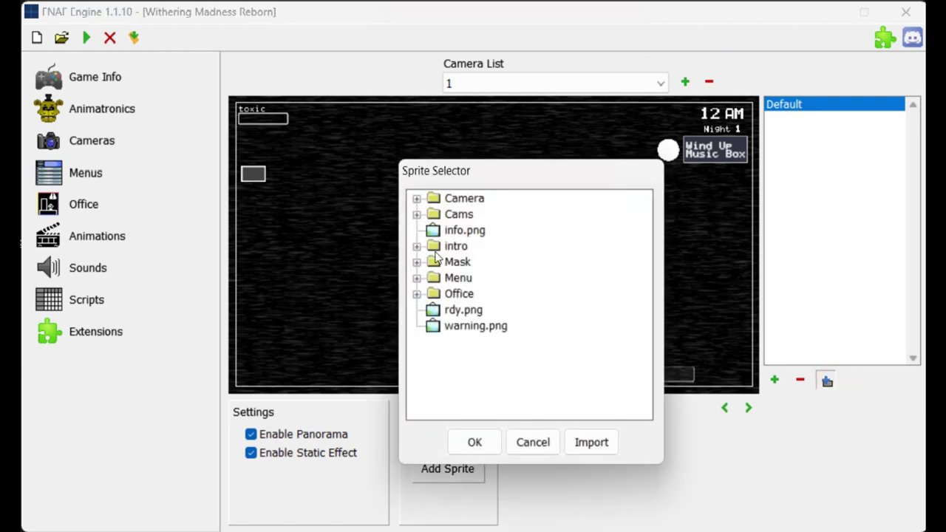
pyautogui.click(481, 442)
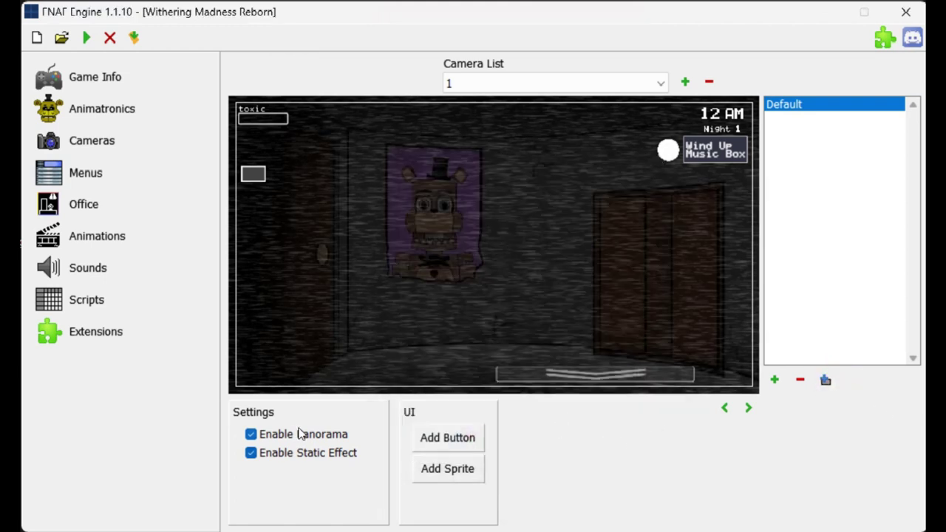
pyautogui.click(726, 408)
# Add two states to camera 1, named "Freddy" and "Freddy:On"
pyautogui.click(769, 381)
pyautogui.write('Freddy')
pyautogui.press('Return')
pyautogui.click(768, 381)
pyautogui.write('Freddy:On')
pyautogui.press('Return')
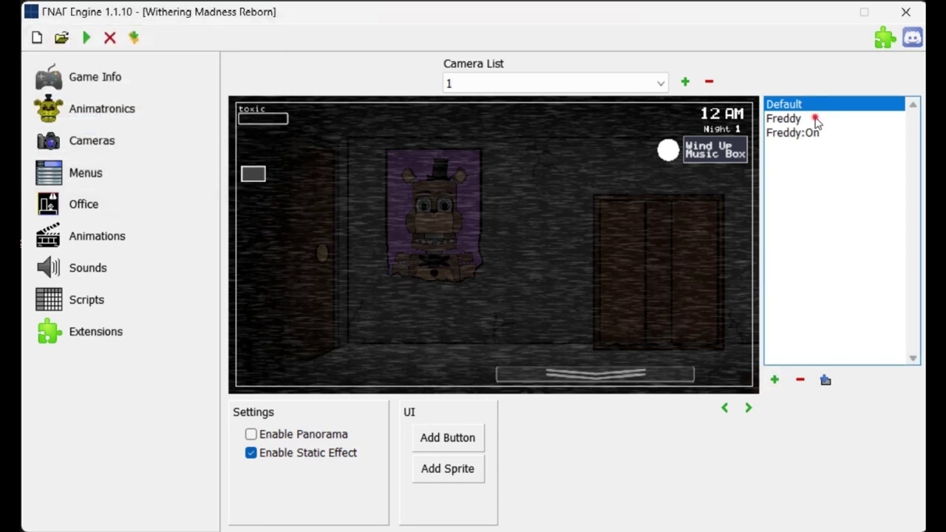
# Assign room images from Cams\1 to the Freddy and Freddy:On states, using Freddy2.png for Freddy:On
pyautogui.click(811, 120)
pyautogui.click(826, 379)
pyautogui.click(472, 442)
pyautogui.click(805, 133)
pyautogui.click(827, 381)
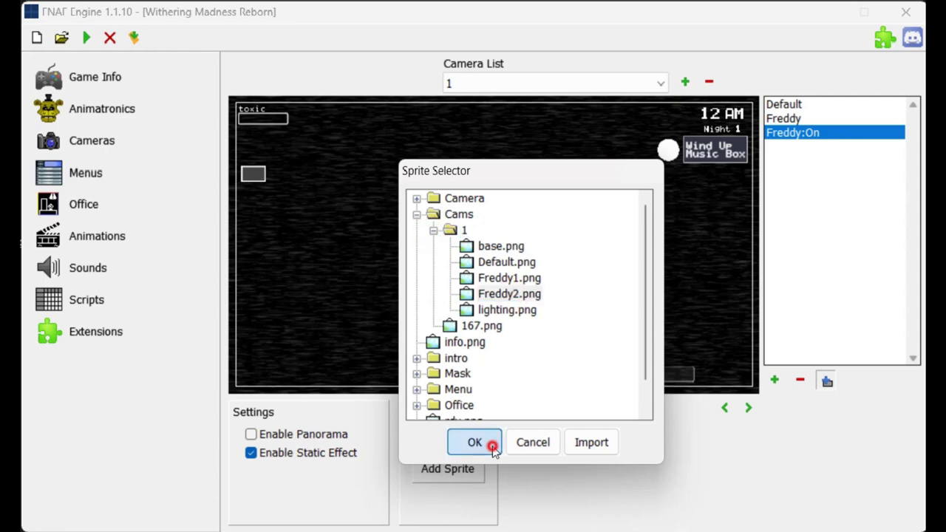
pyautogui.click(491, 445)
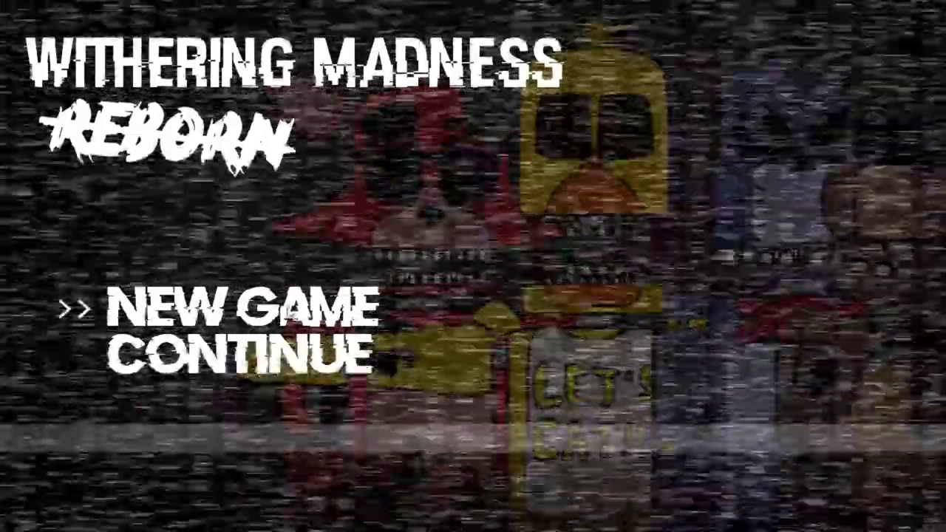
# Start a new game in the test run and bring up the camera monitor from the office
pyautogui.click(288, 309)
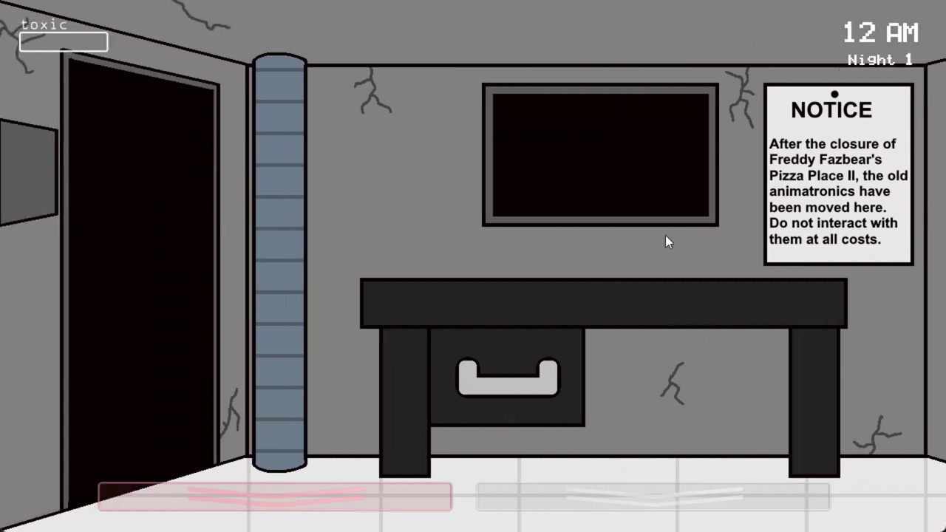
pyautogui.moveTo(654, 494)
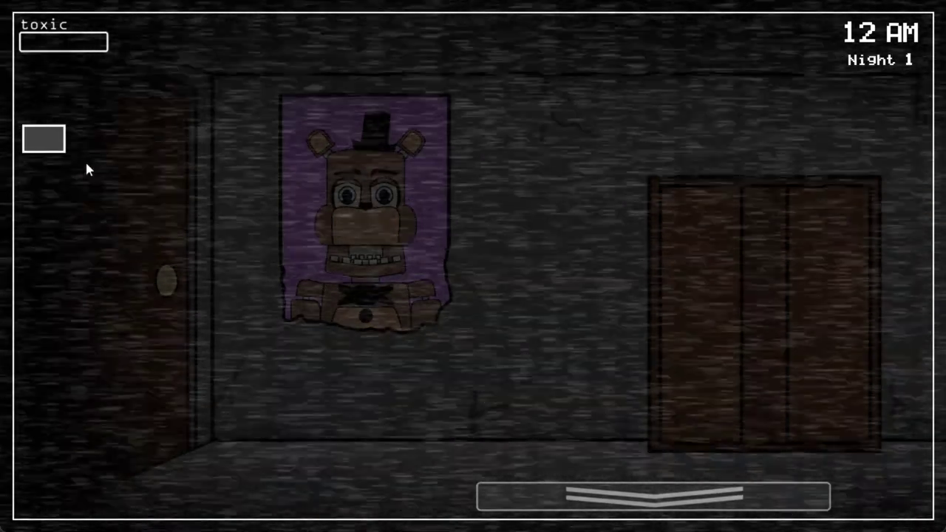